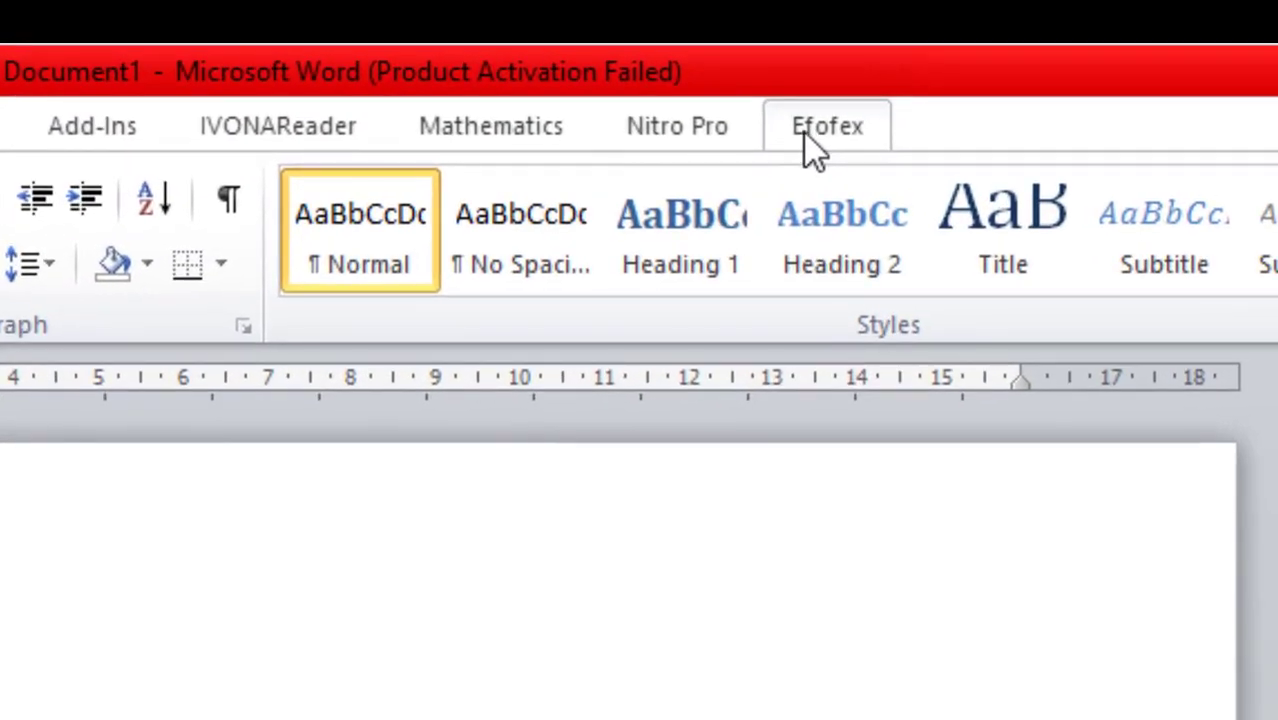
Step: Enter the heading "Area of a circle" at the top of the document and start a new line below it
left_click(825, 146)
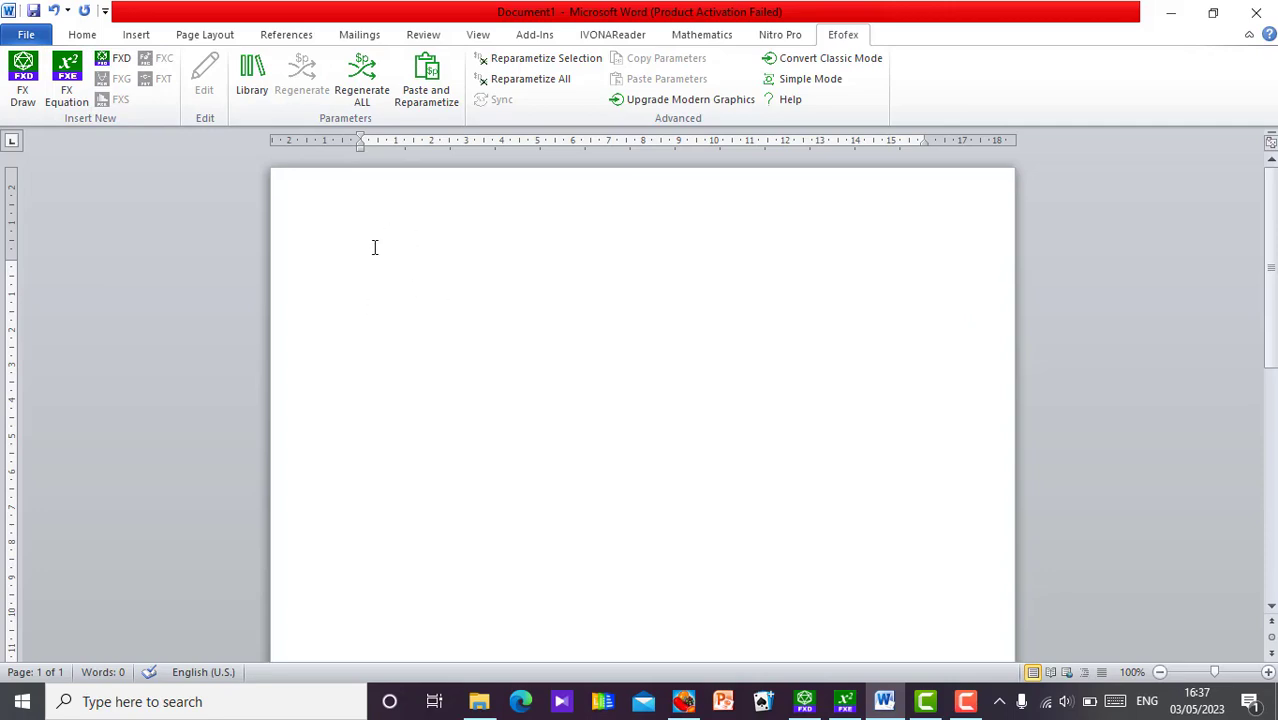
type("Area of a circle")
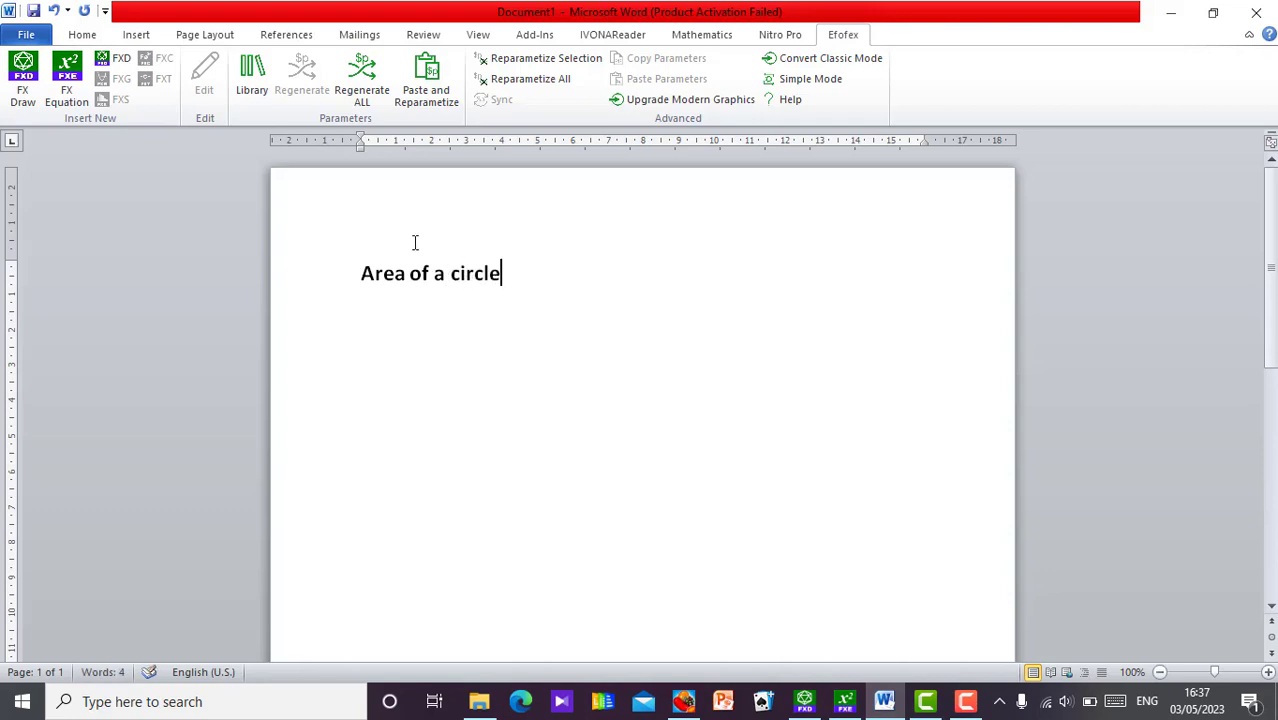
key("Return")
Step: Create an FX Equation reading A=pir2 and insert it under the heading
left_click(70, 85)
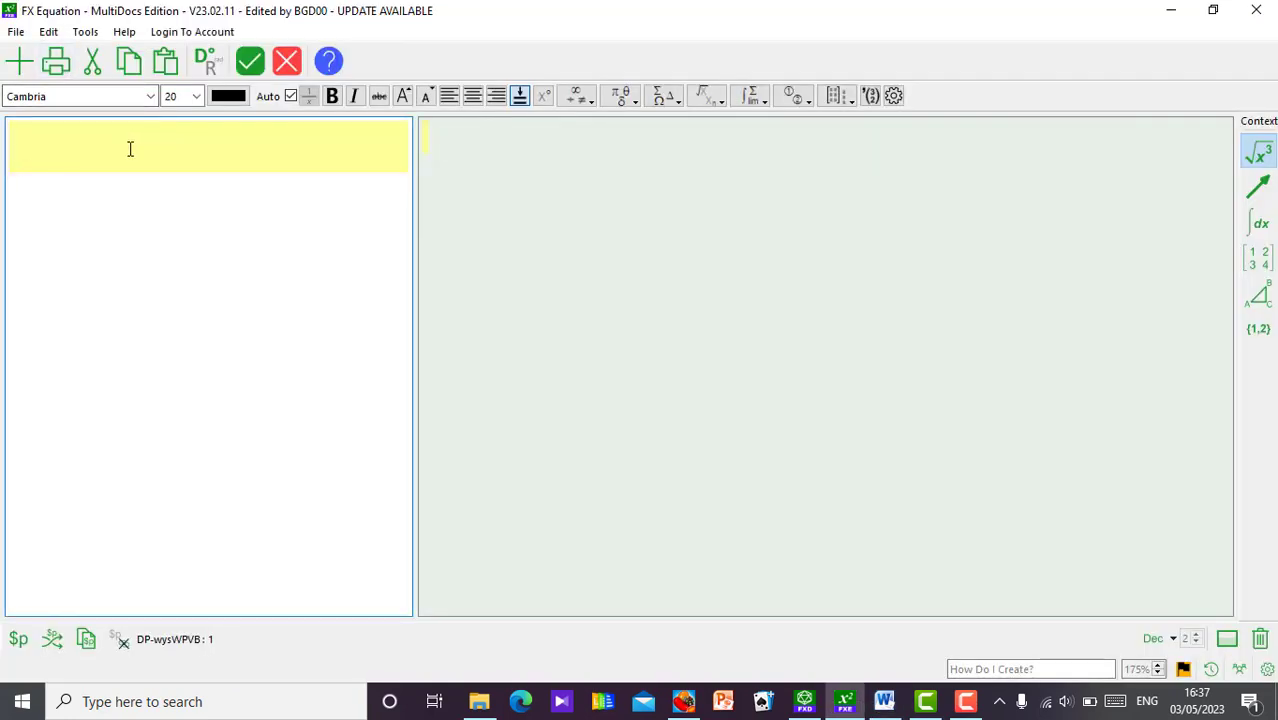
type("A=pir2")
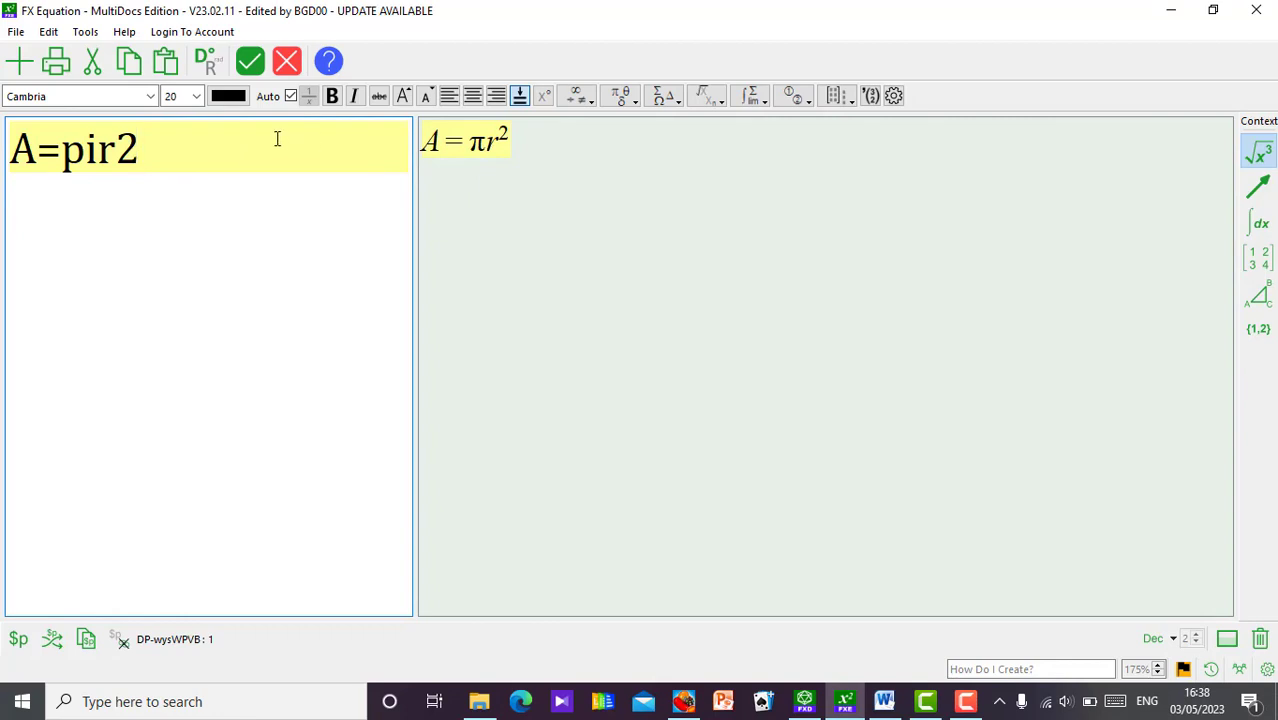
key("Return")
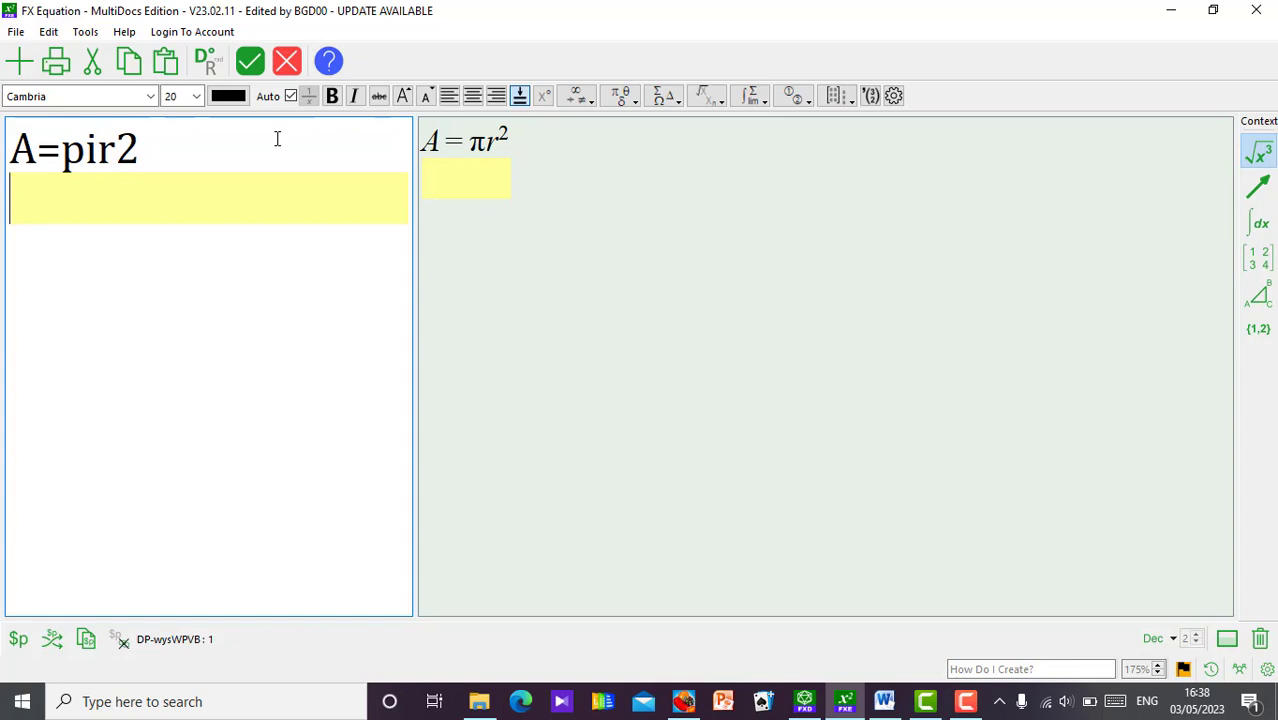
left_click(252, 62)
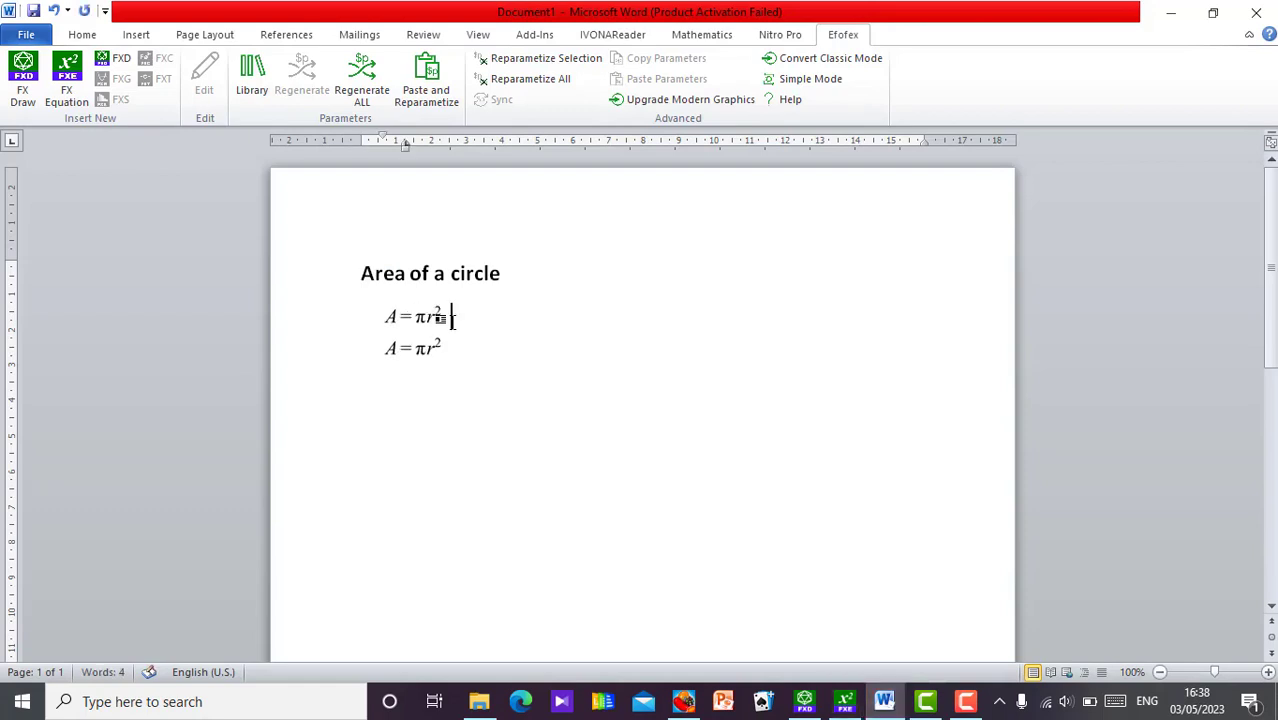
Step: Delete the duplicate area formula and write "Let" on the line below the remaining one
key("BackSpace")
key("BackSpace")
key("BackSpace")
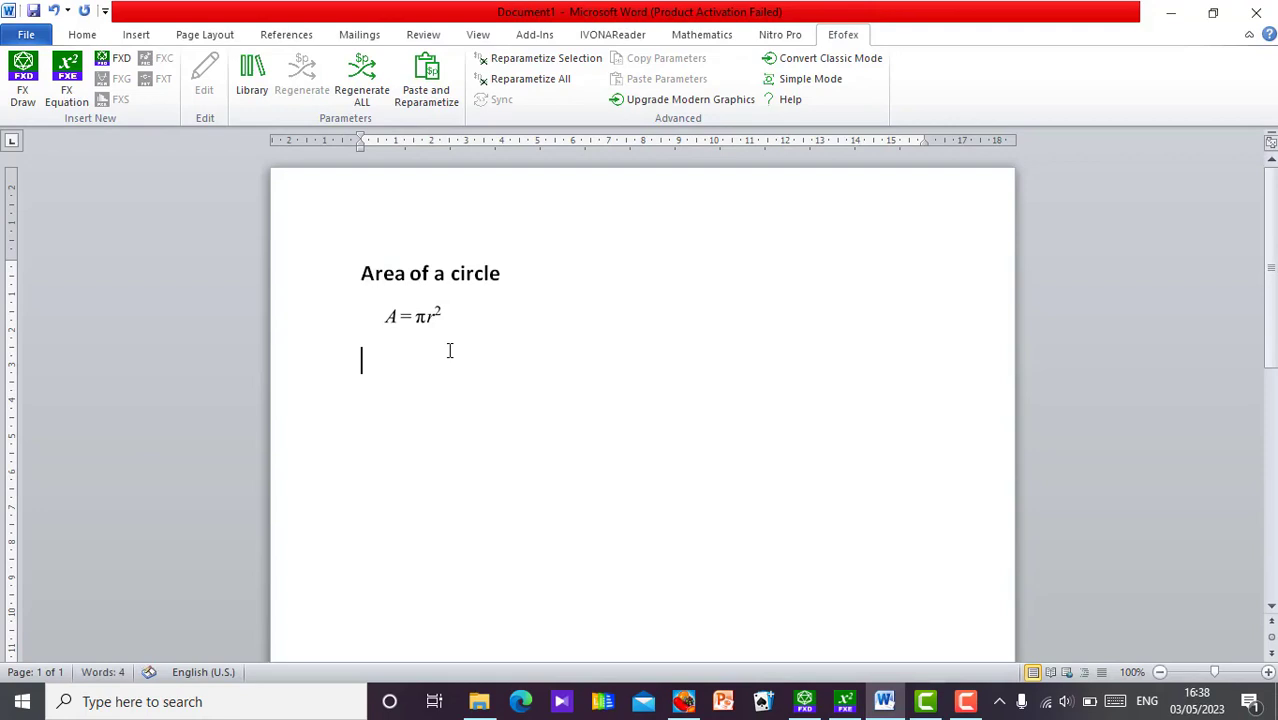
type("let")
Step: In a new FX Equation after "Let", define the dynamic parameter $r=sequence(7,49,7)
left_click(59, 94)
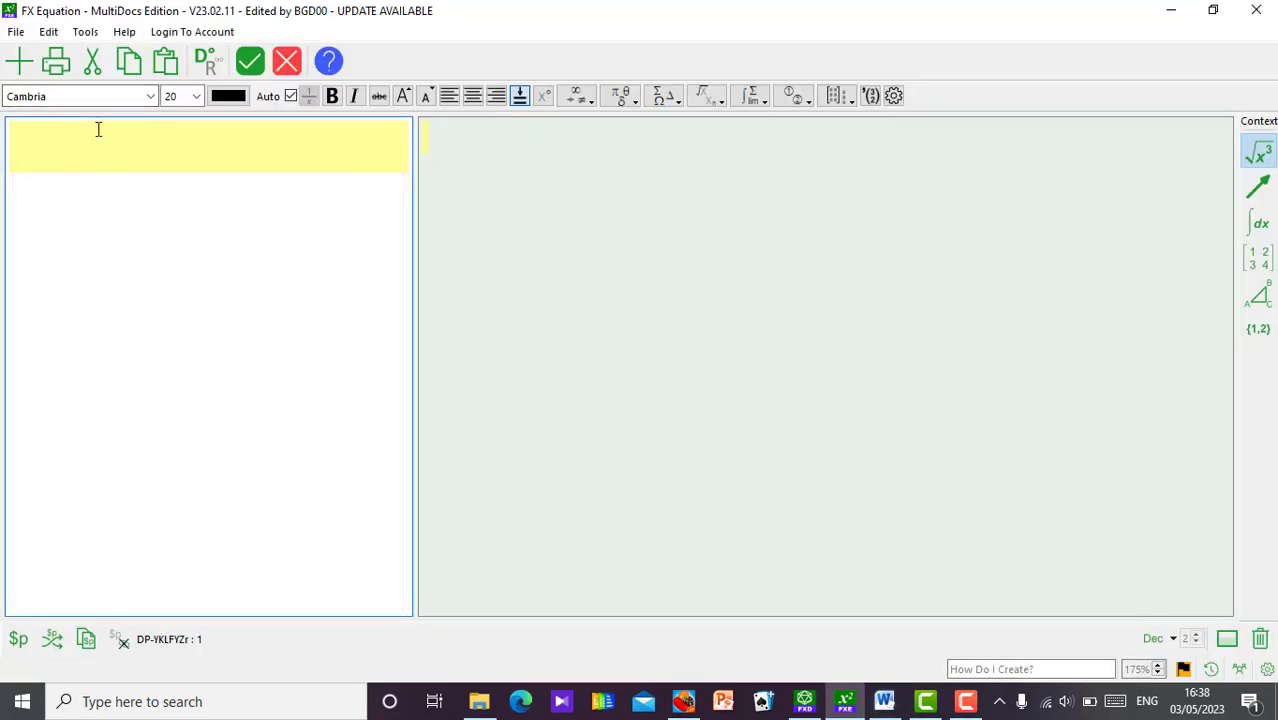
left_click(19, 640)
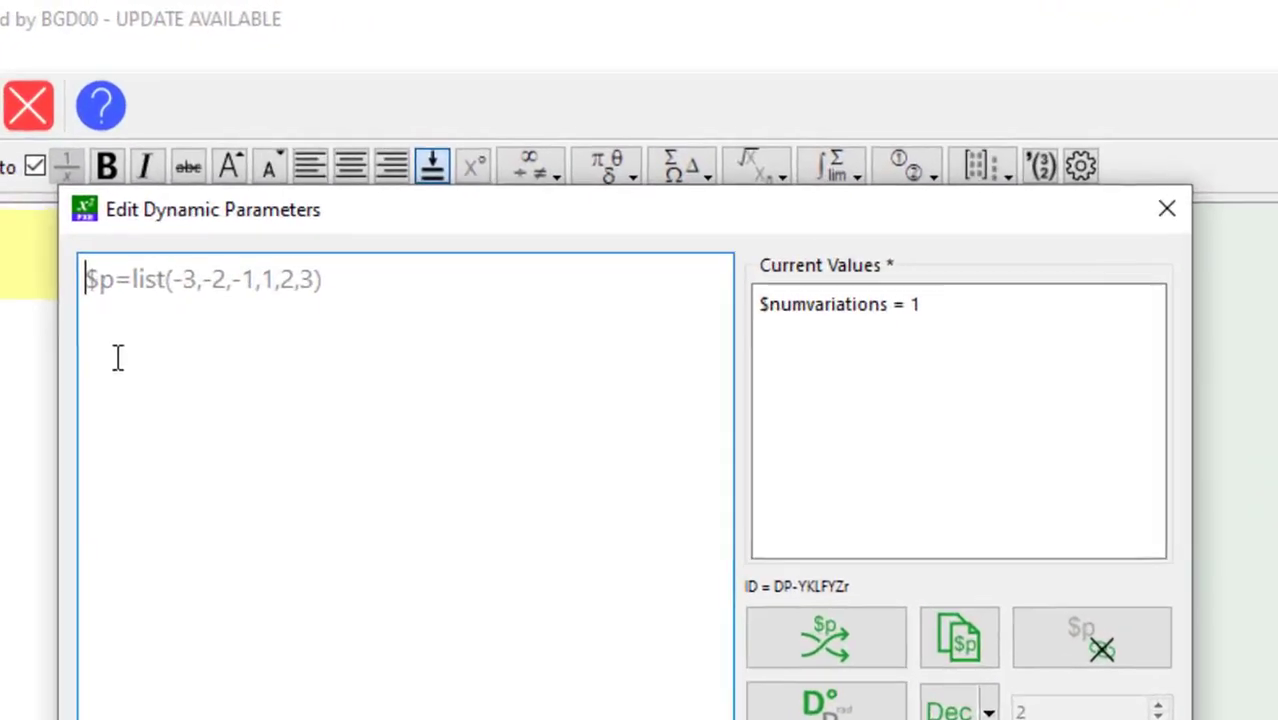
type("$")
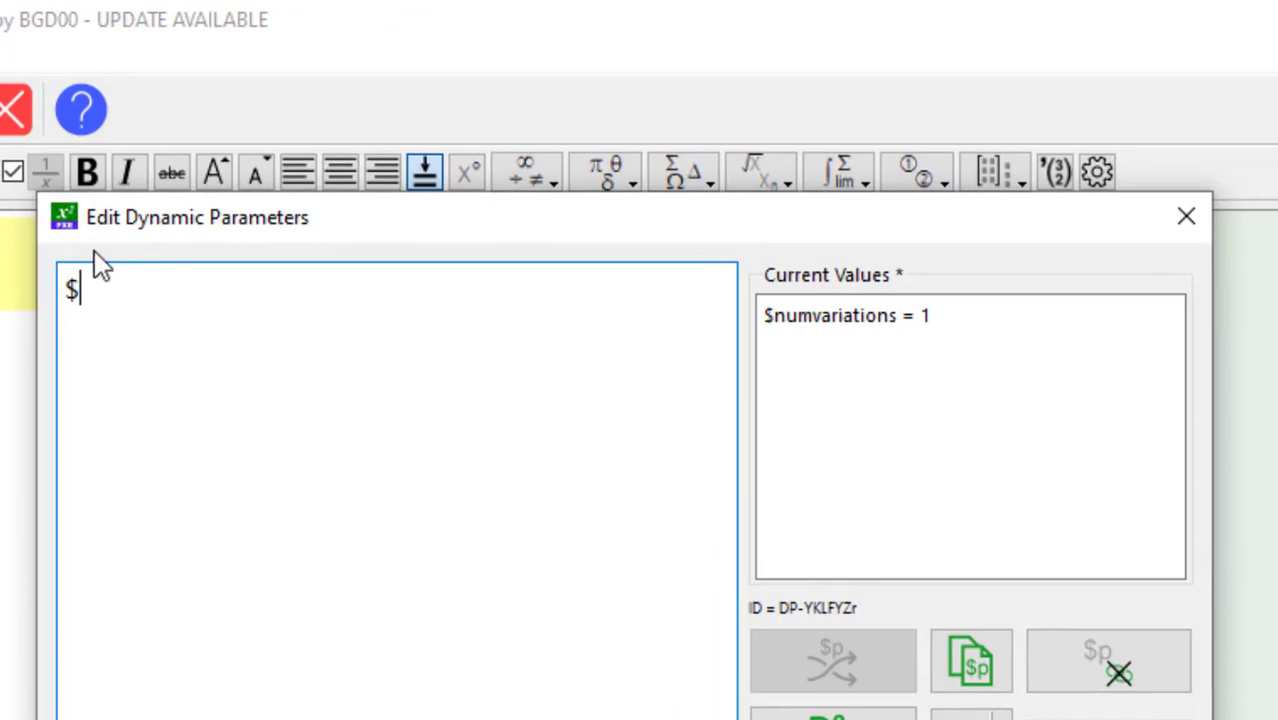
type("r=sequ")
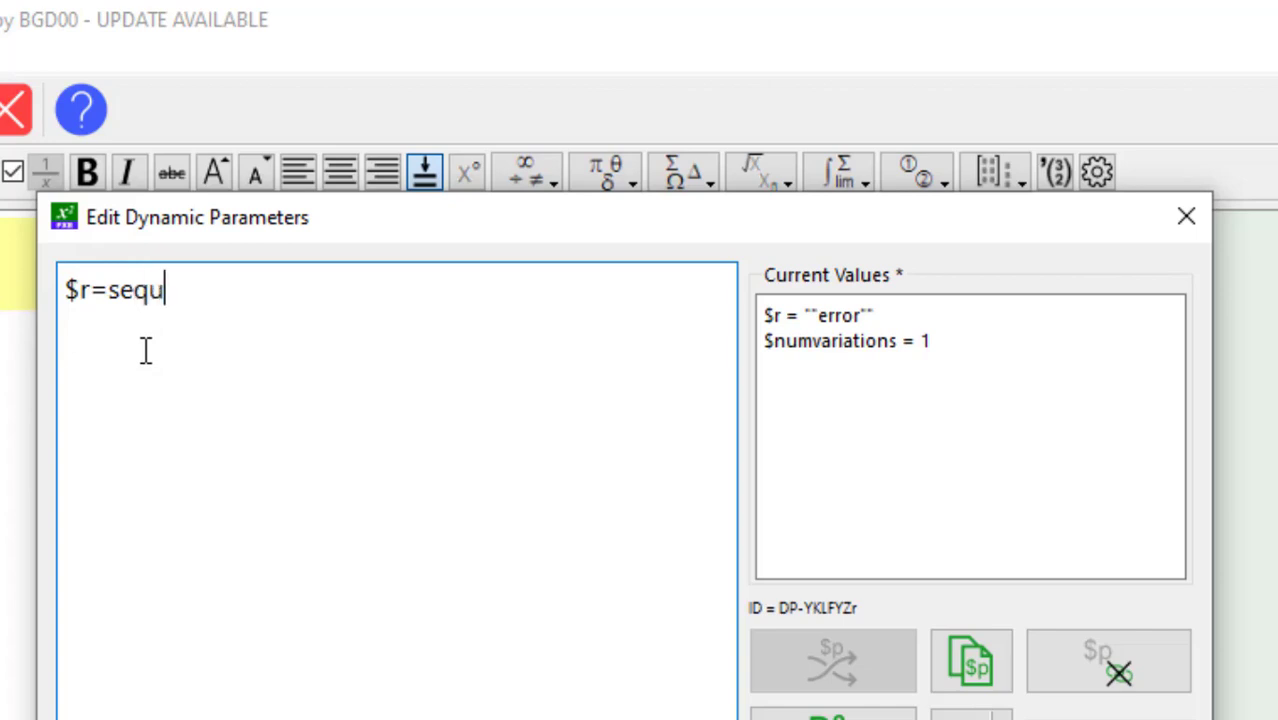
type("ence")
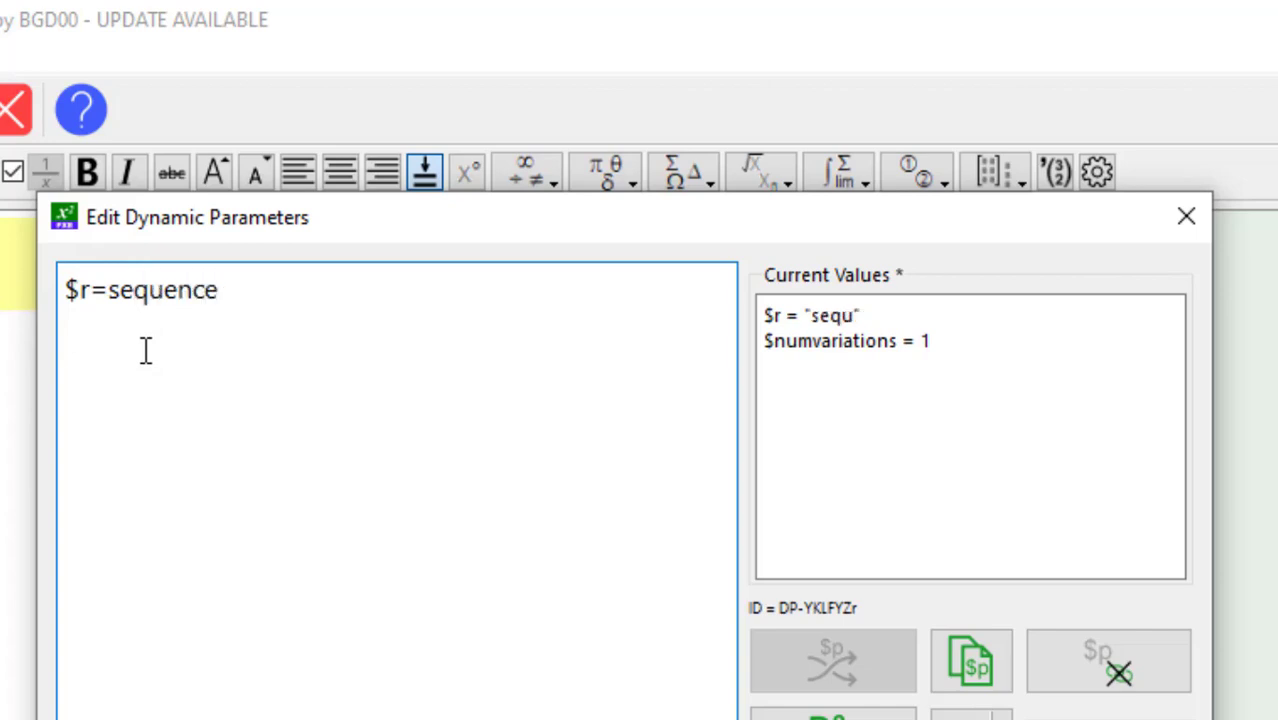
type("()")
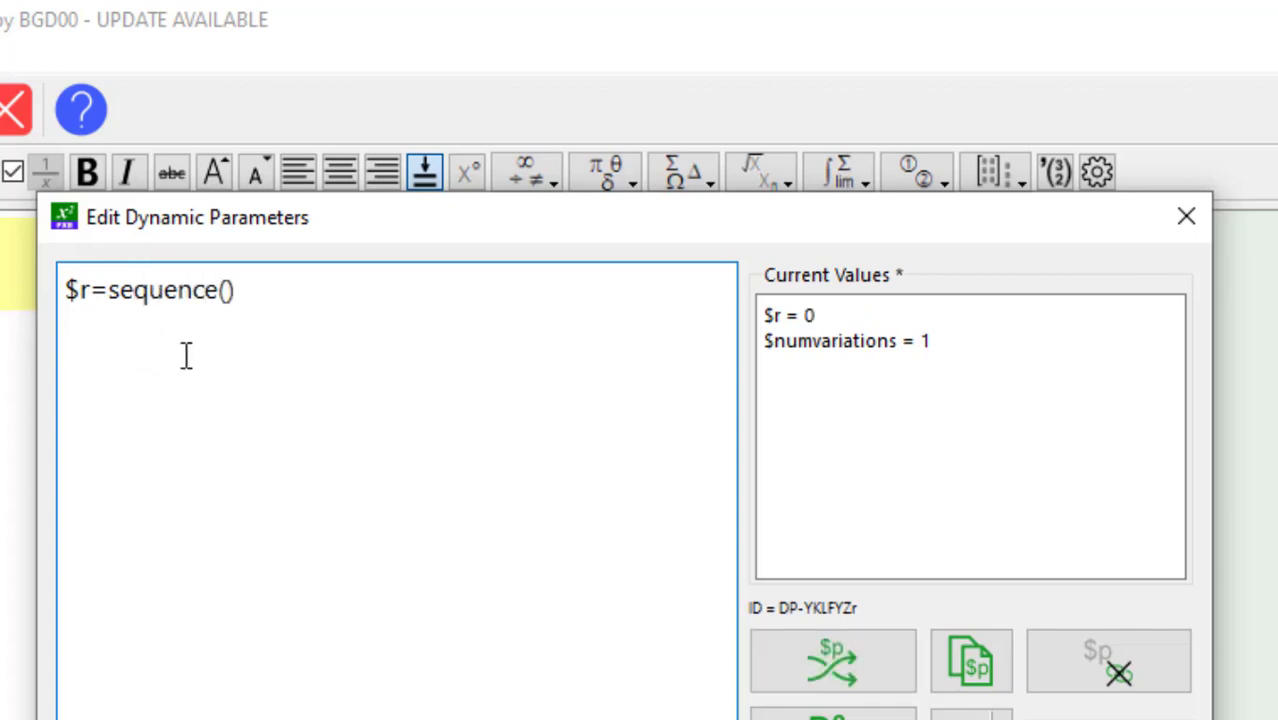
key("Left")
type("7,49")
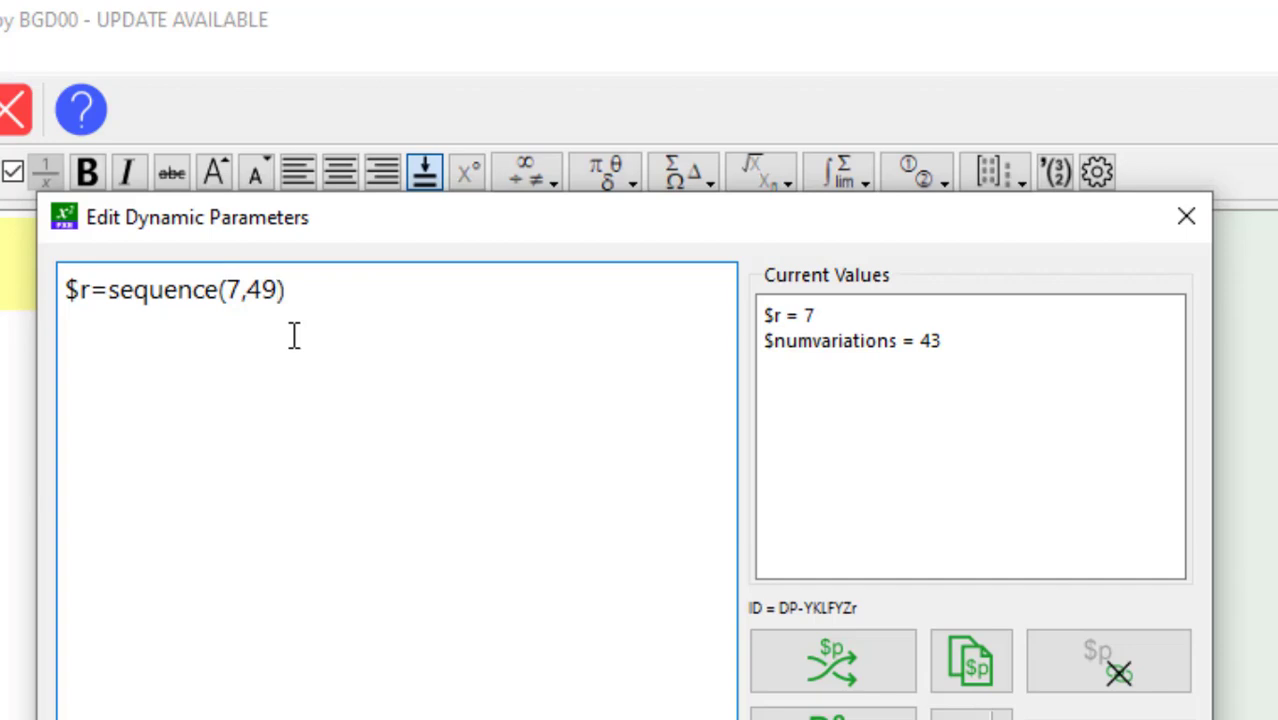
type(",7")
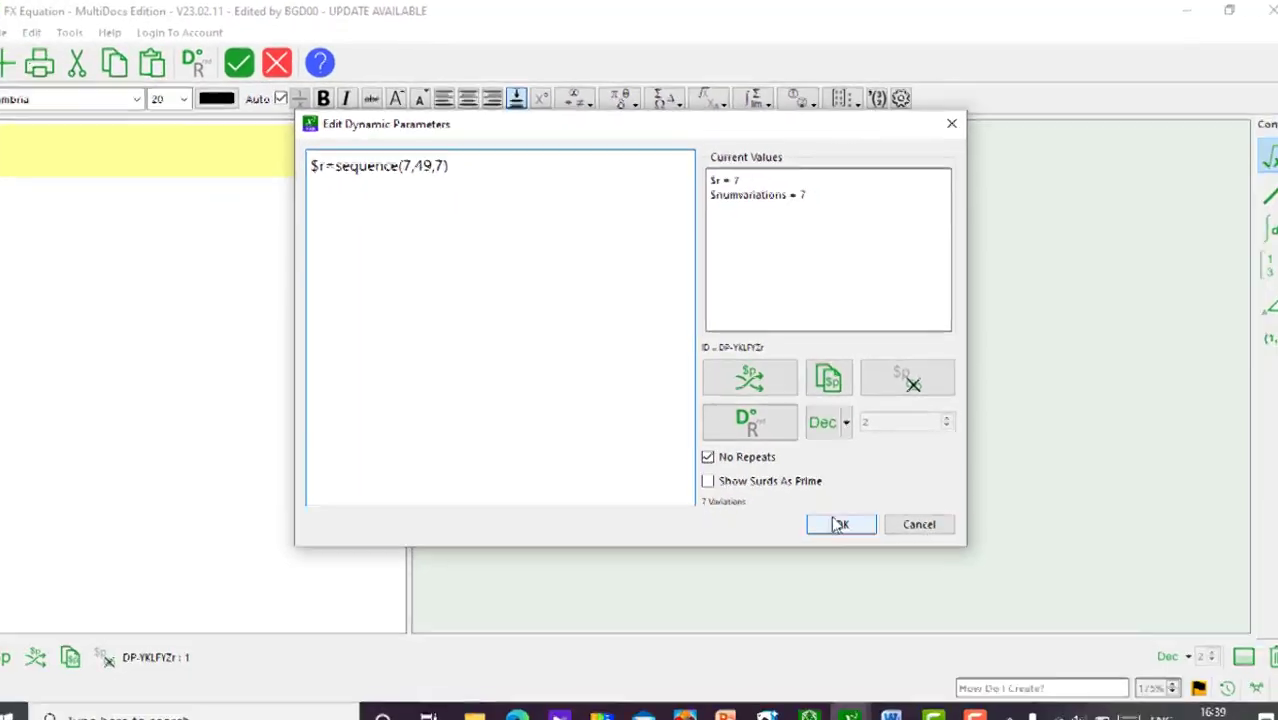
left_click(833, 510)
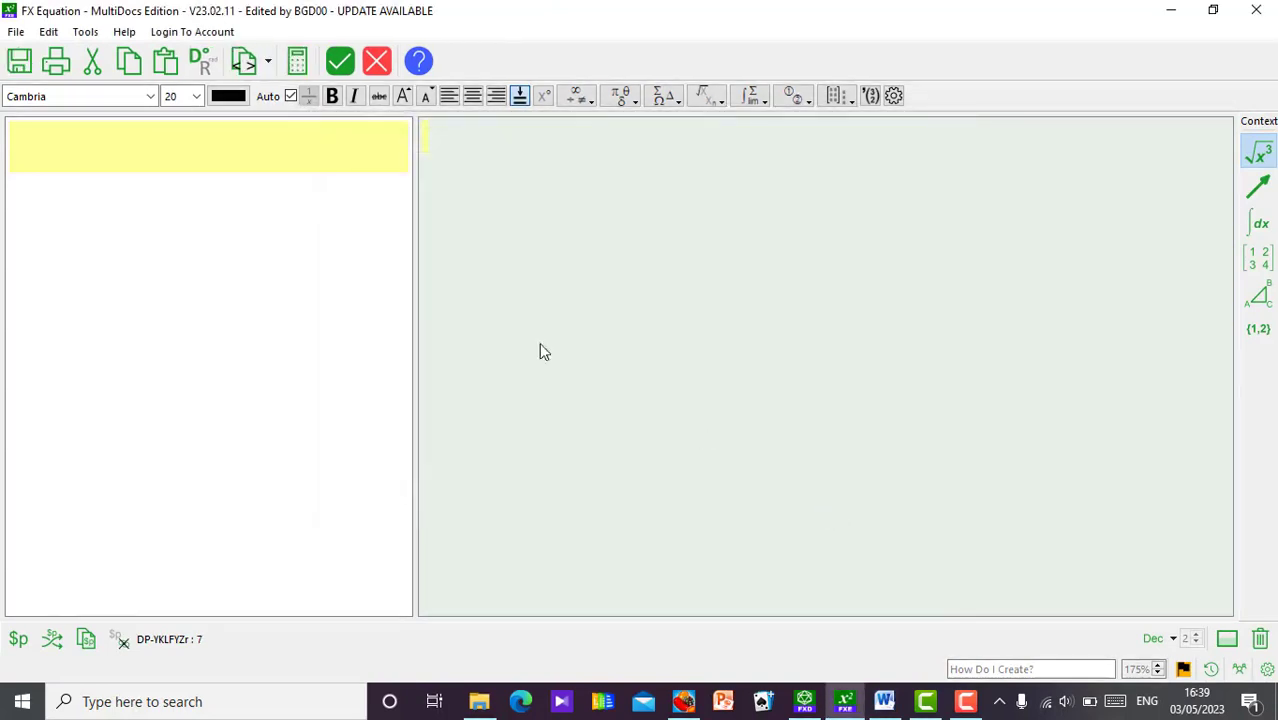
Step: Write the equation as r=$r cm and insert it into the document after "Let"
left_click(209, 164)
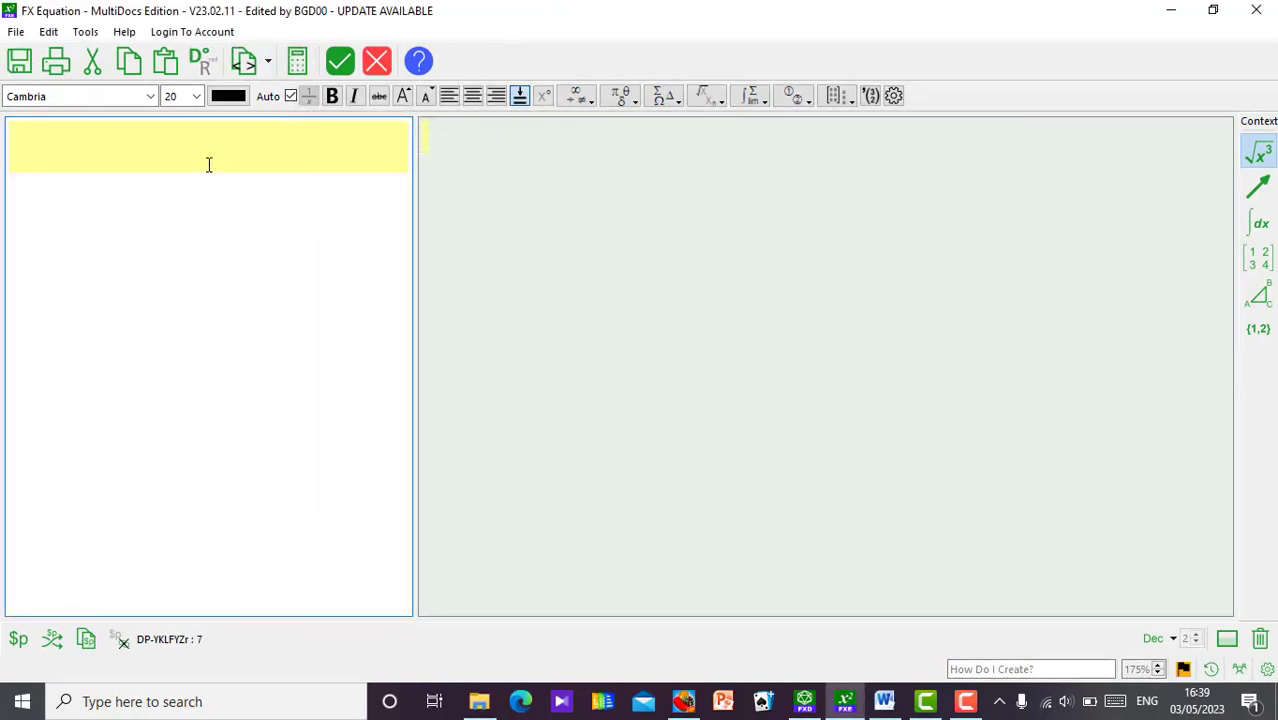
type("$r cm")
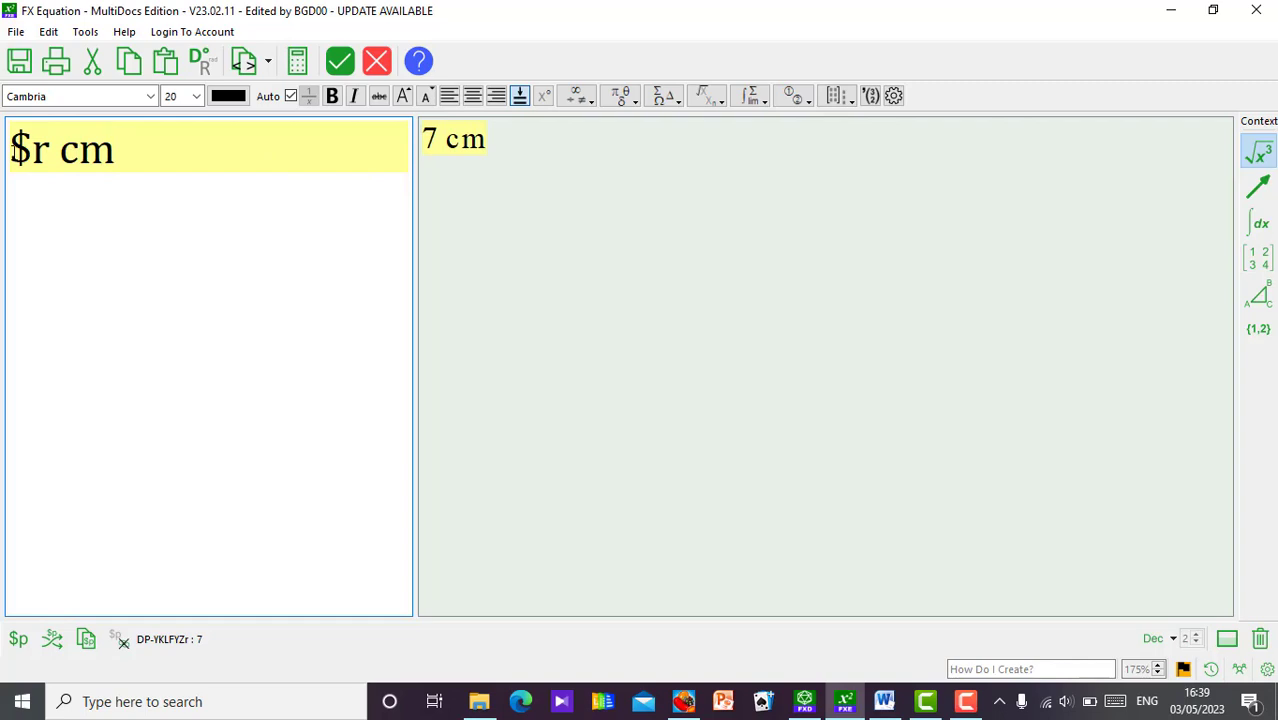
key("Home")
type("r")
key("BackSpace")
type("r=")
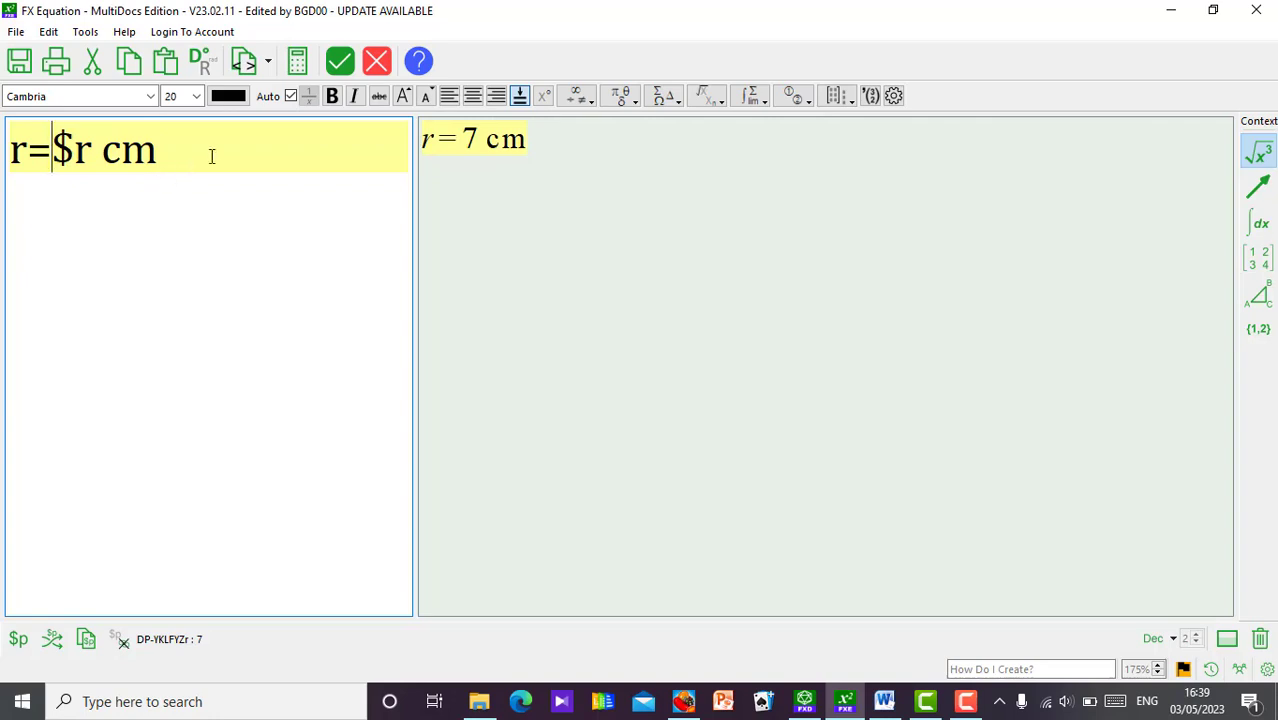
left_click(338, 68)
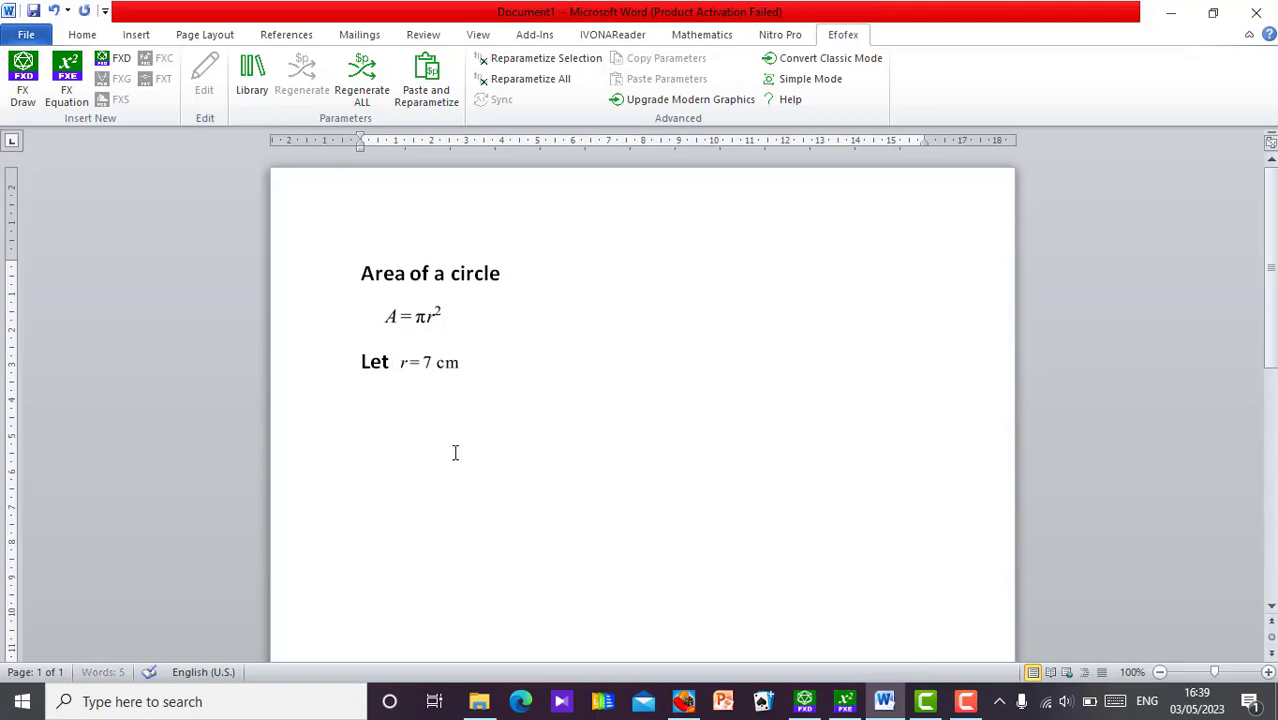
Step: Insert a new FX Equation reading A=pi*$r2 on a new line below the radius statement
left_click(488, 368)
key("Return")
left_click(66, 95)
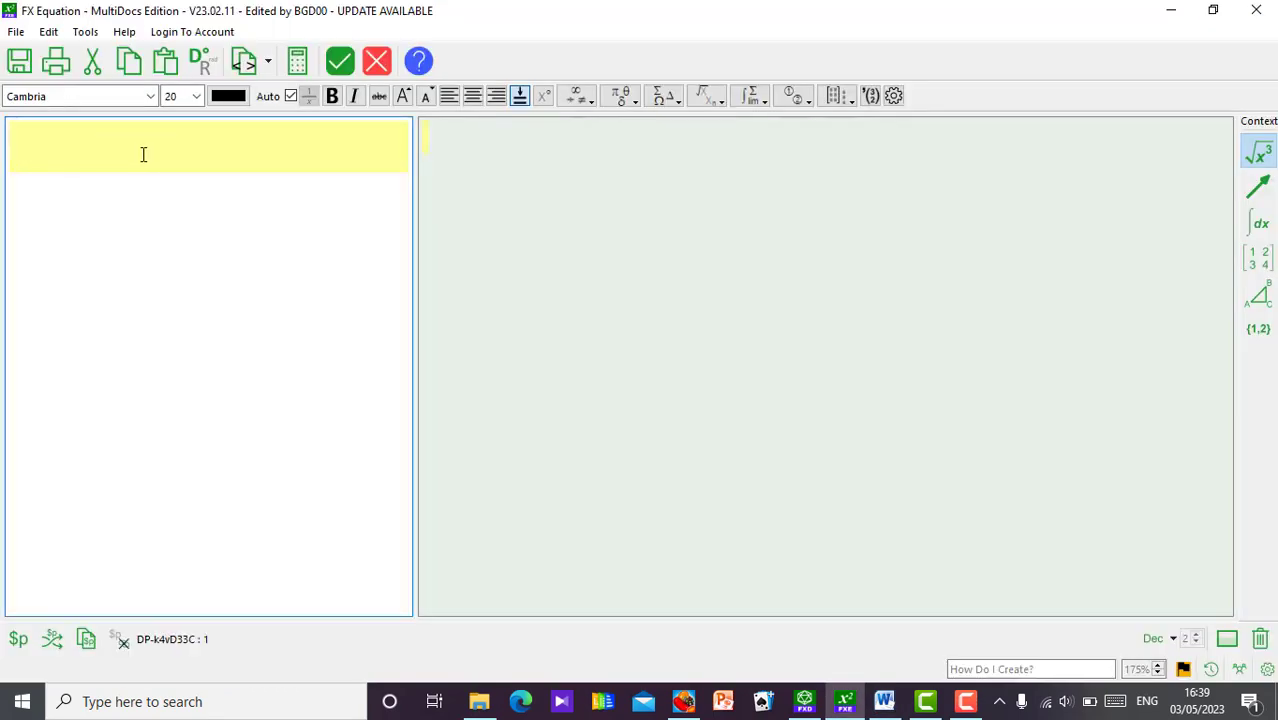
type("A=pi")
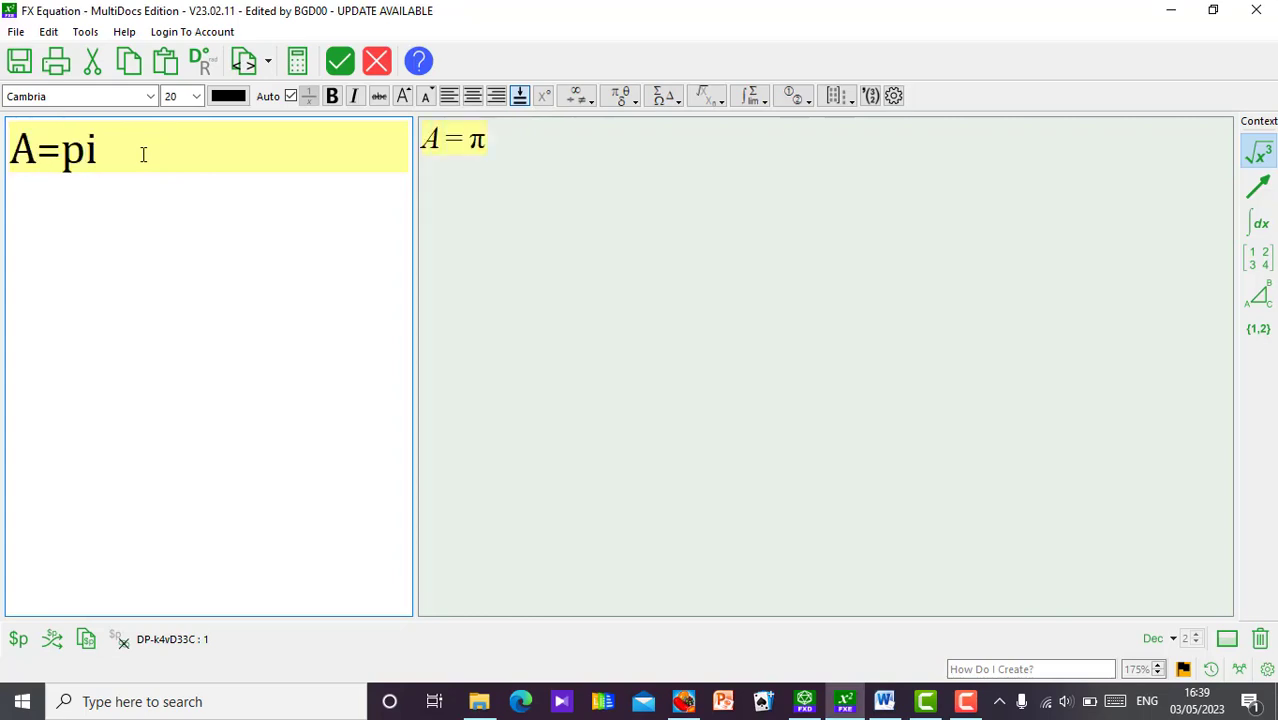
type("*r2")
left_click(145, 149)
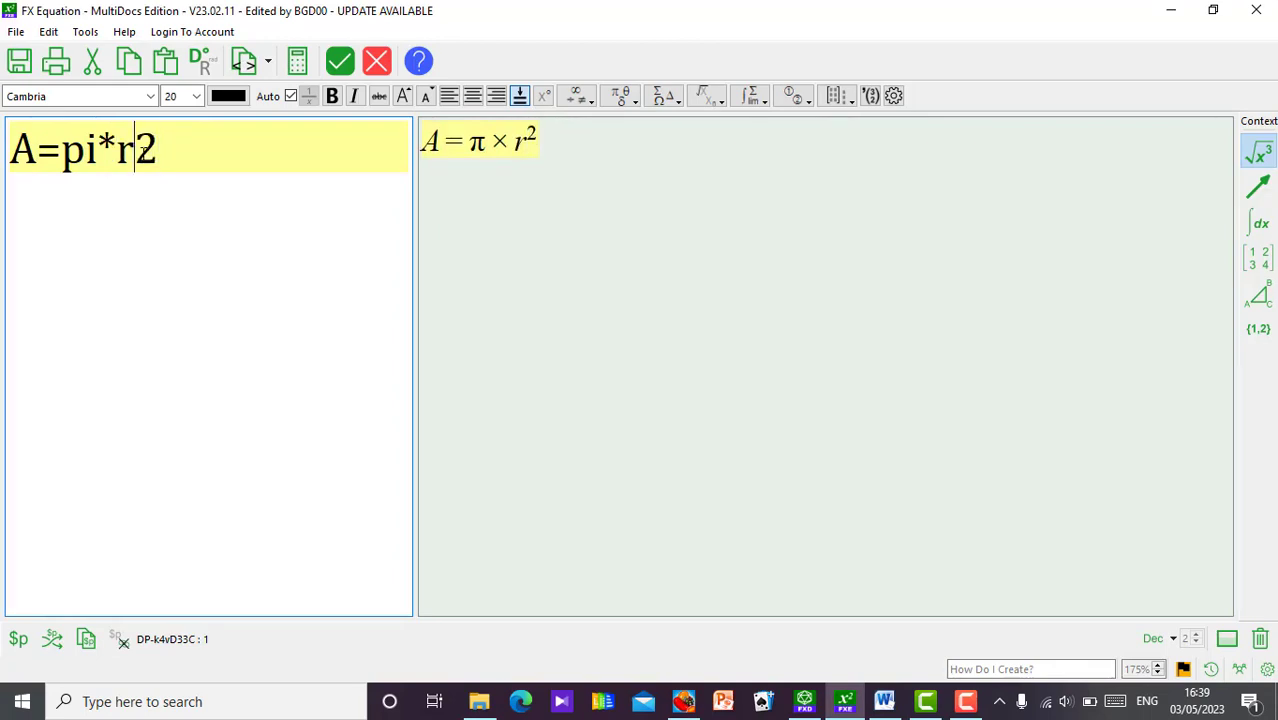
key("BackSpace")
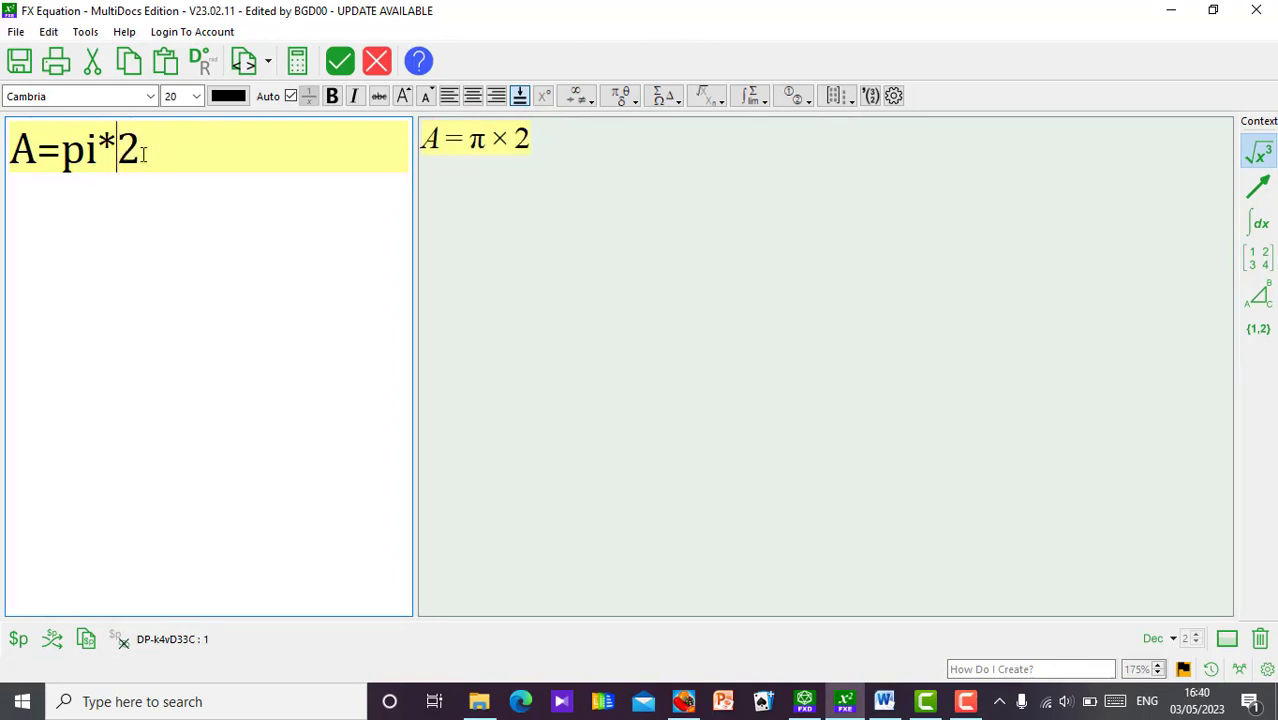
type("$r")
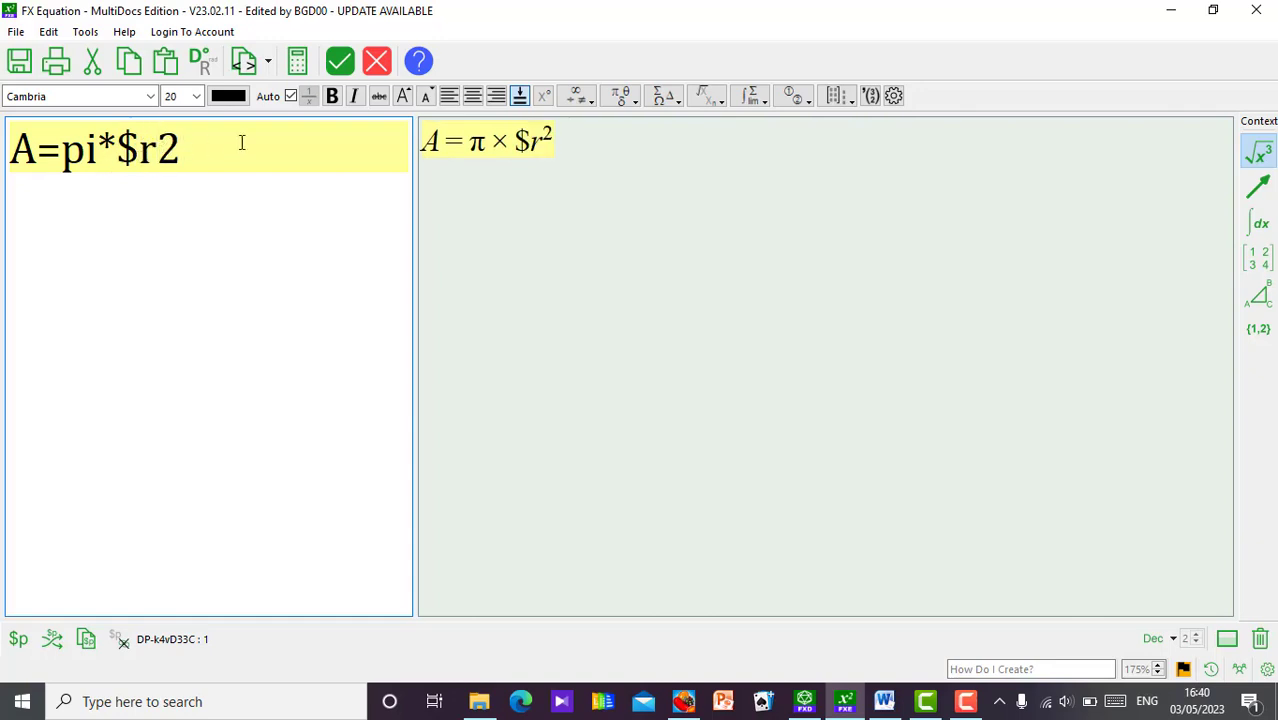
left_click(340, 67)
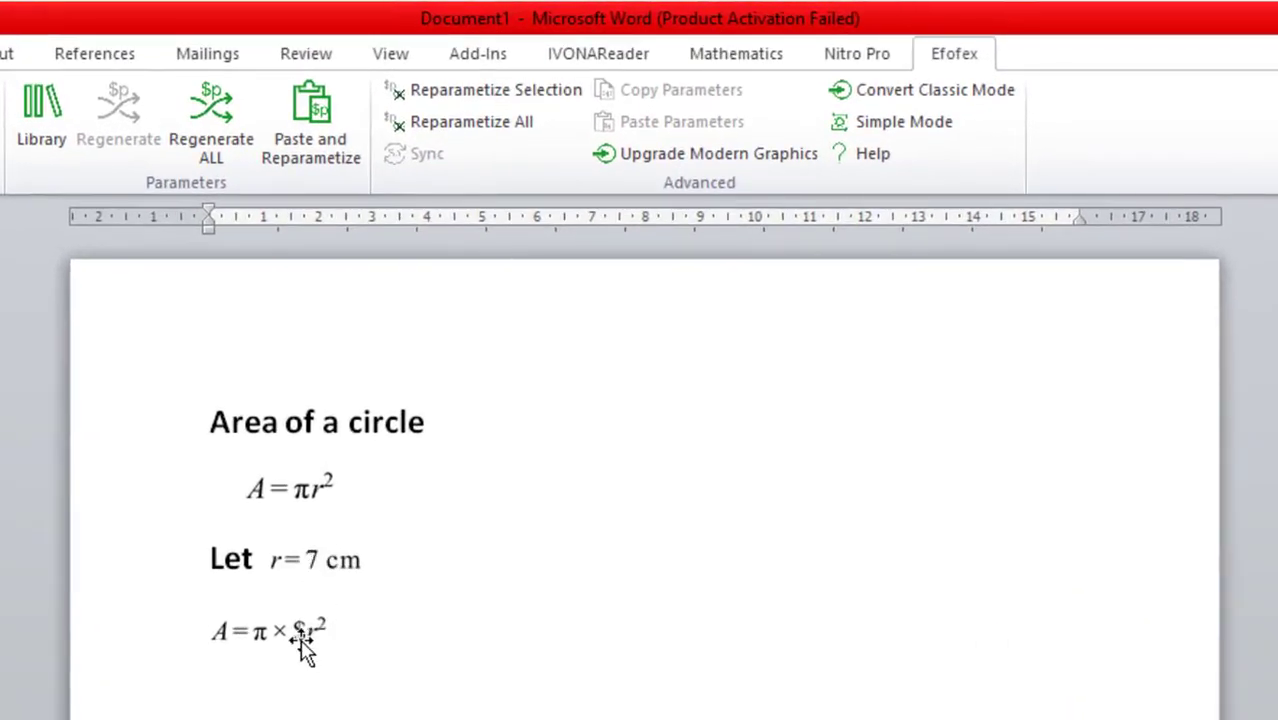
Step: Copy the dynamic parameters from the radius equation and paste them into the A=pi*$r2 equation
left_click(318, 565)
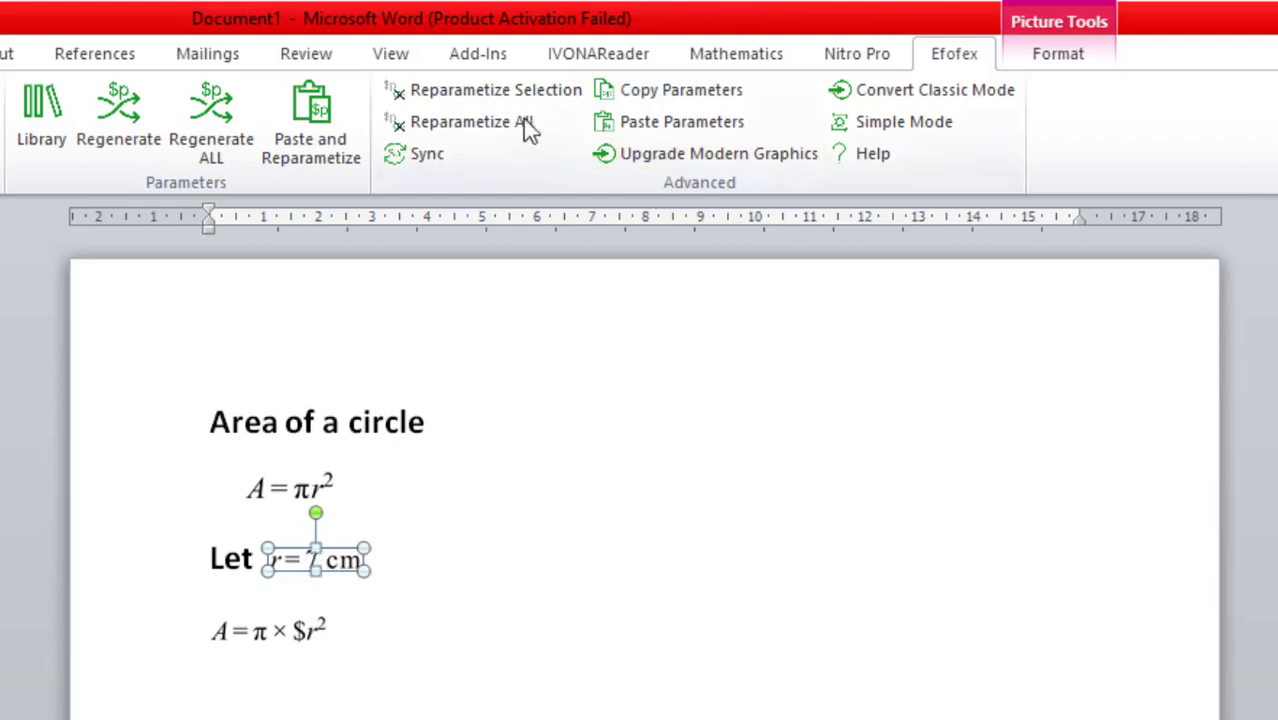
left_click(650, 92)
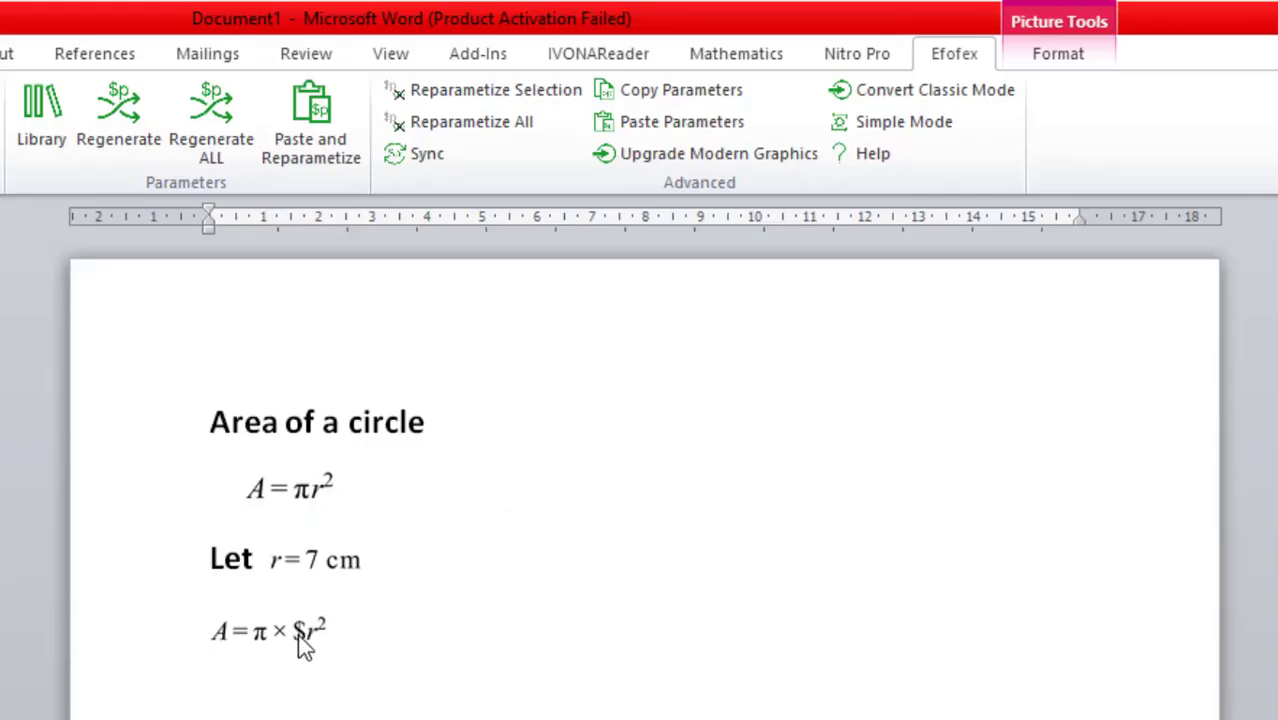
left_click(300, 638)
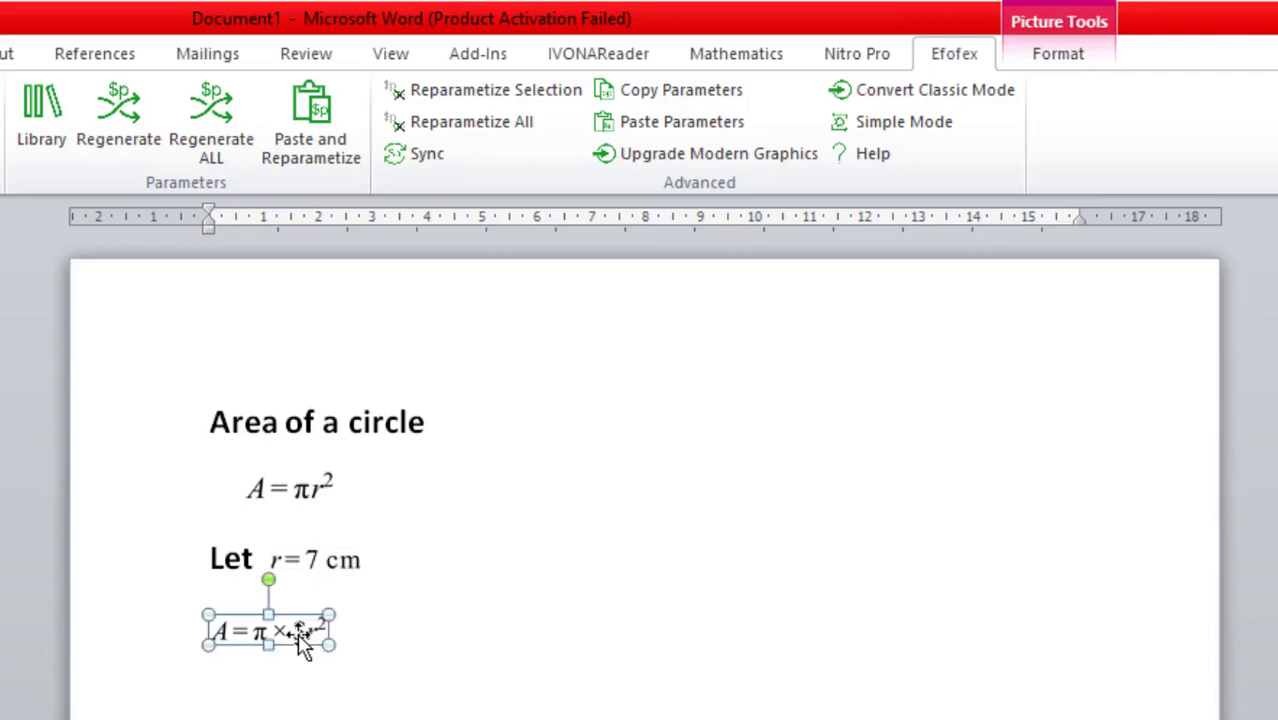
left_click(640, 124)
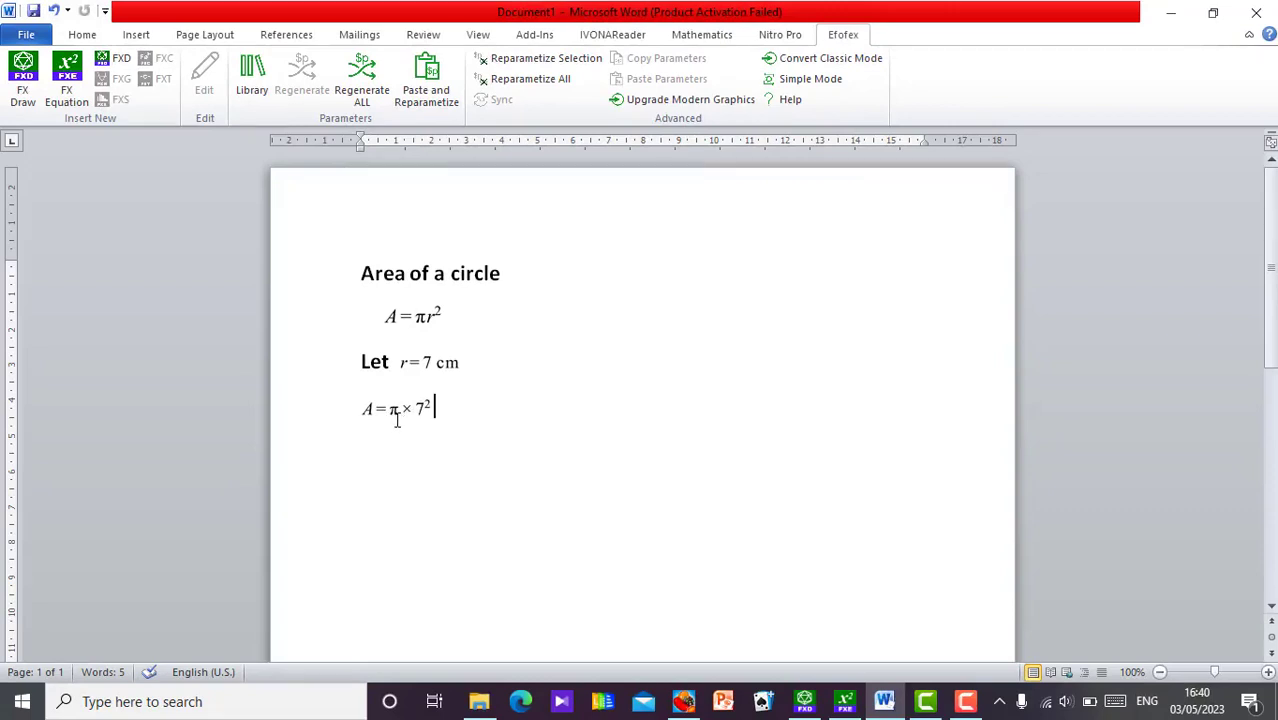
Step: Reopen the A=pi*$r2 equation for editing and add the line pi={pi} above it
left_click(407, 422)
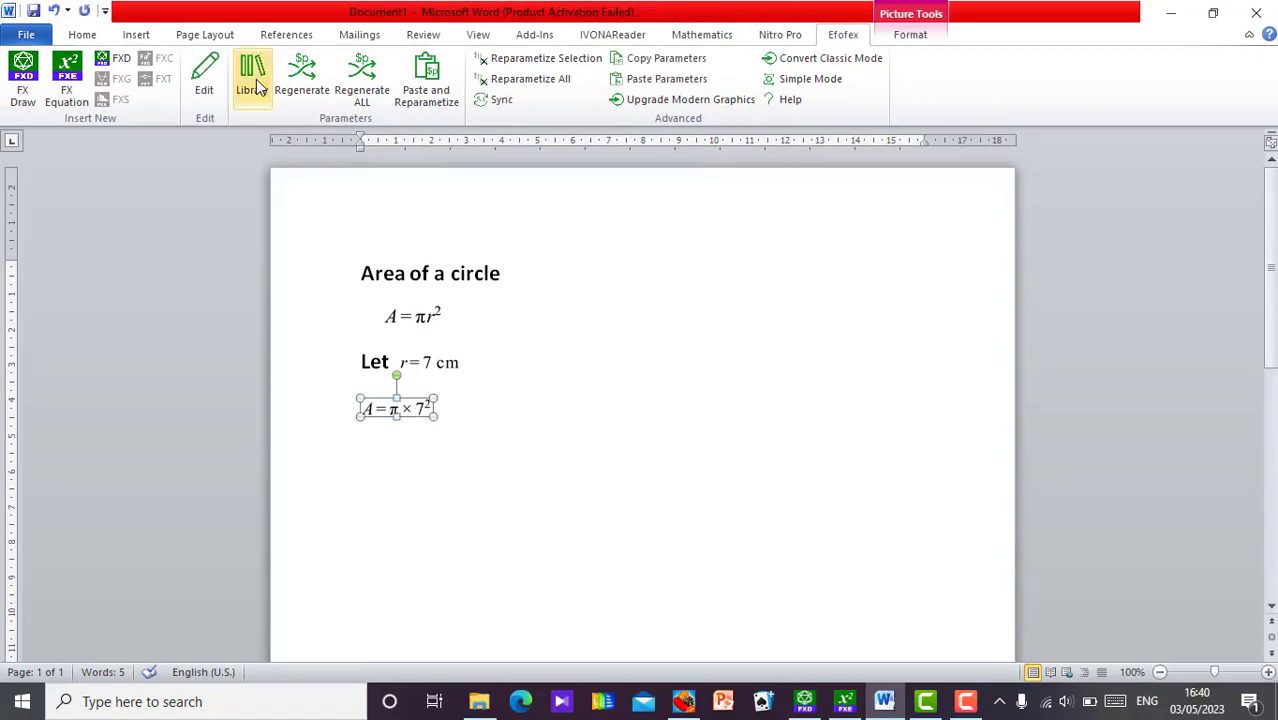
left_click(205, 80)
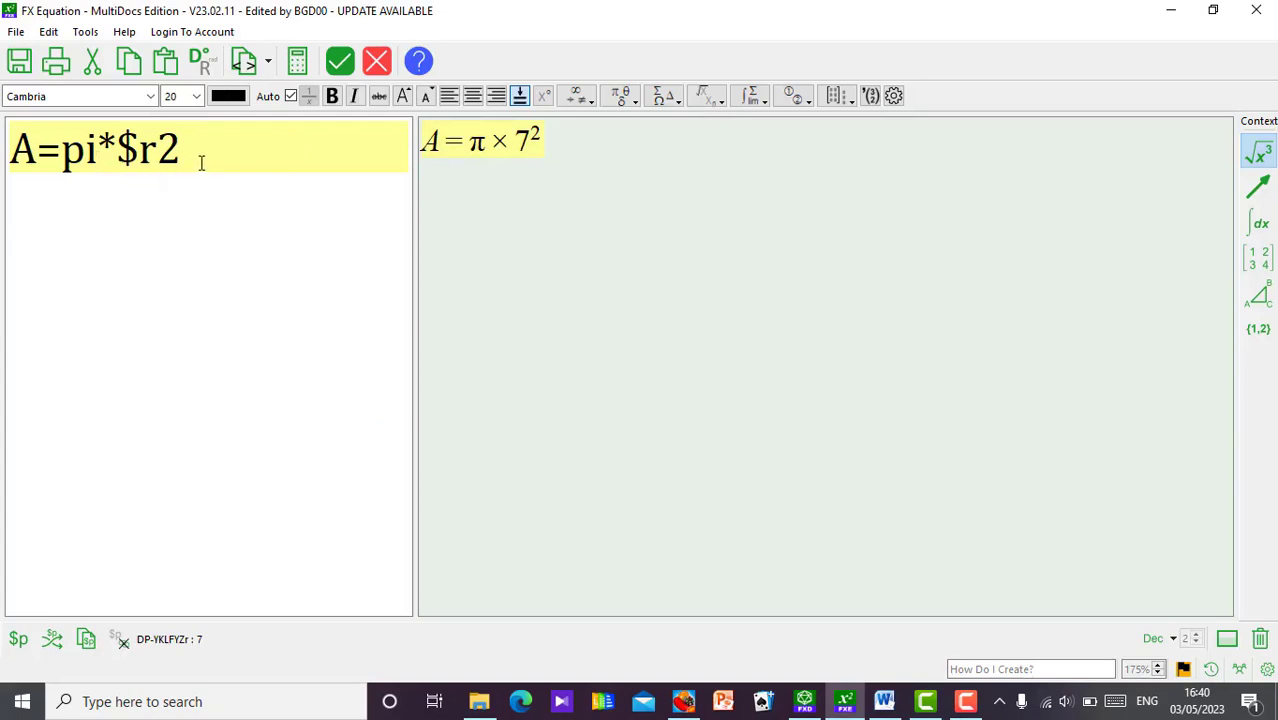
key("Left")
key("Left")
key("Left")
key("Left")
key("Home")
key("Return")
key("Up")
type("pi")
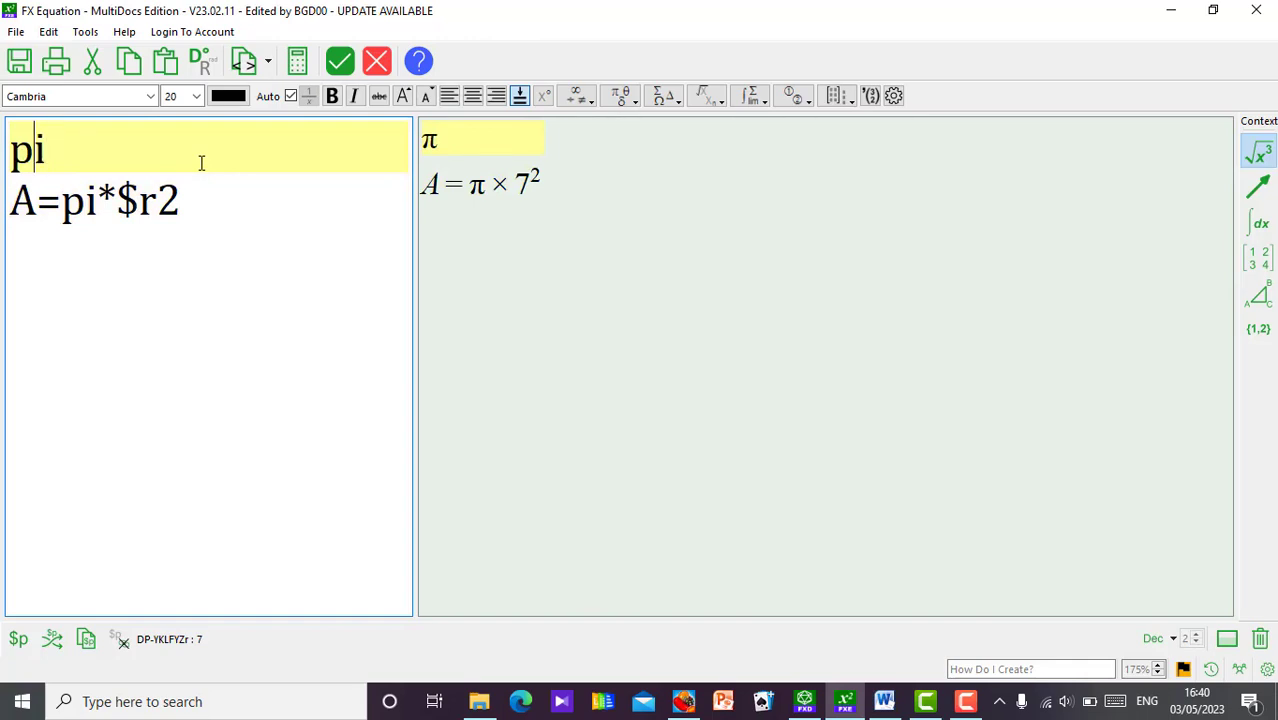
key("Right")
type("={}")
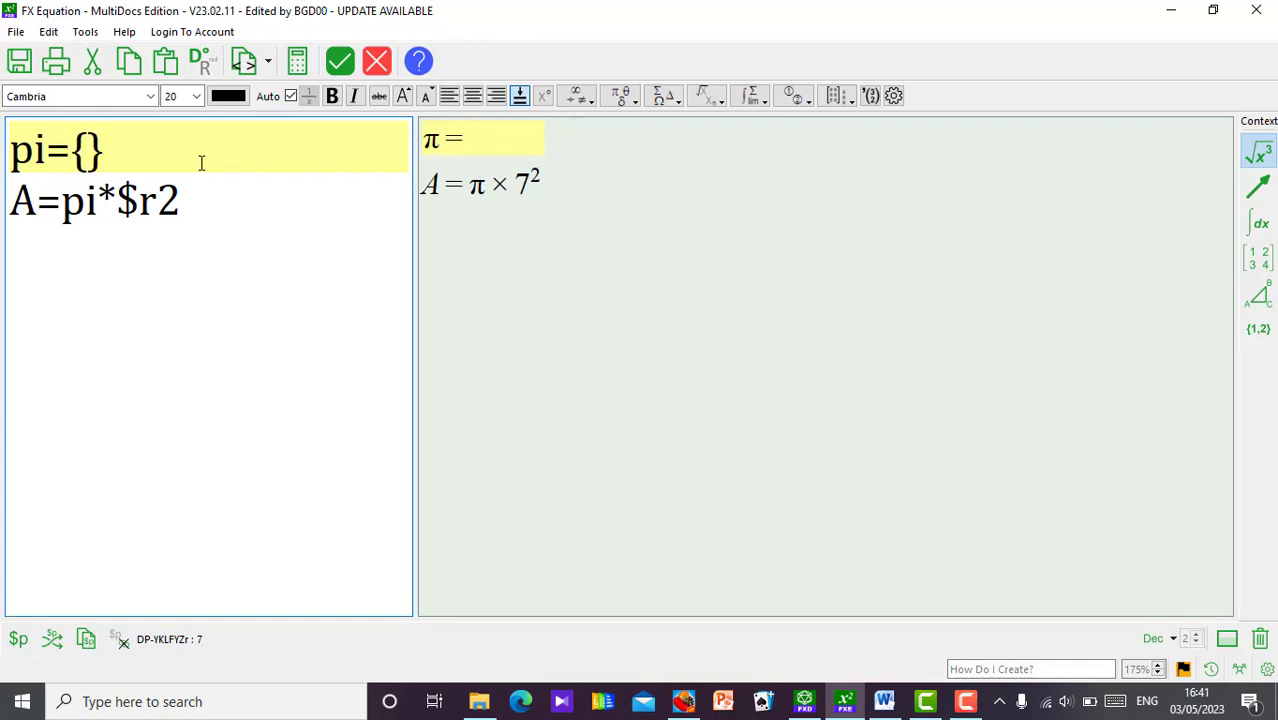
type("pi")
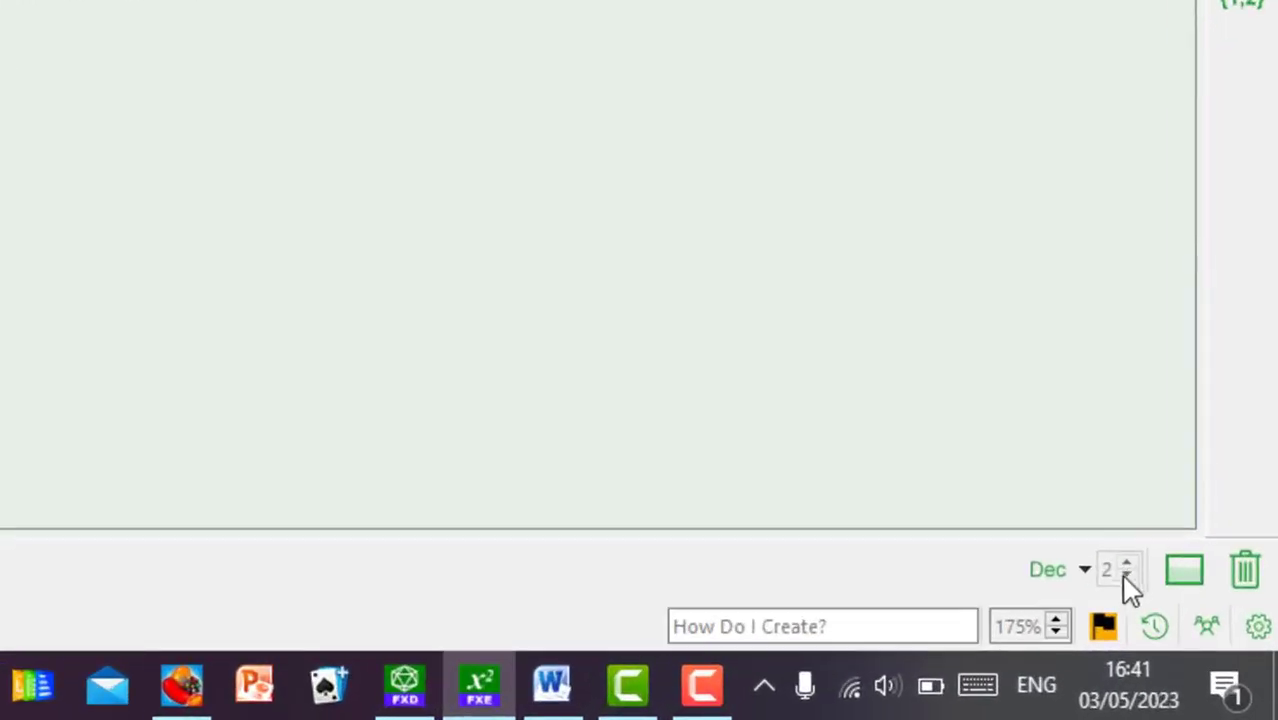
Step: Try the Exact and Unsimplified Exact number formats for the value of pi
left_click(1082, 572)
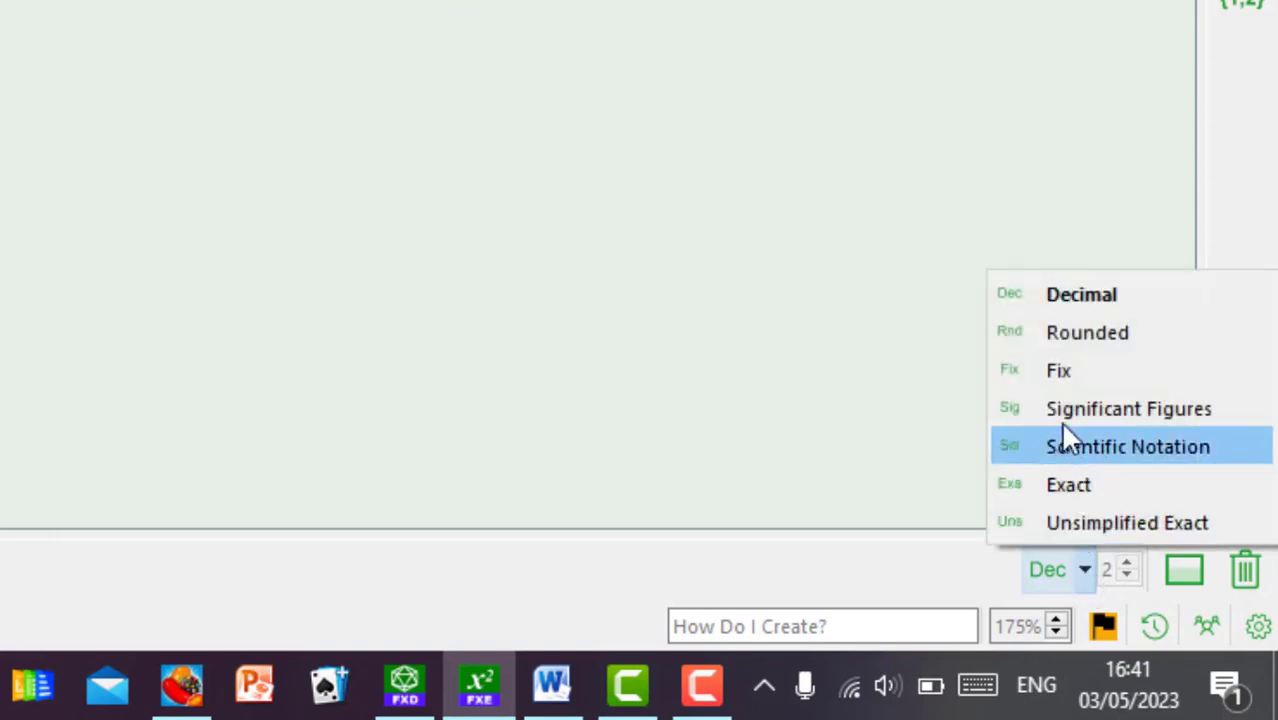
left_click(1086, 487)
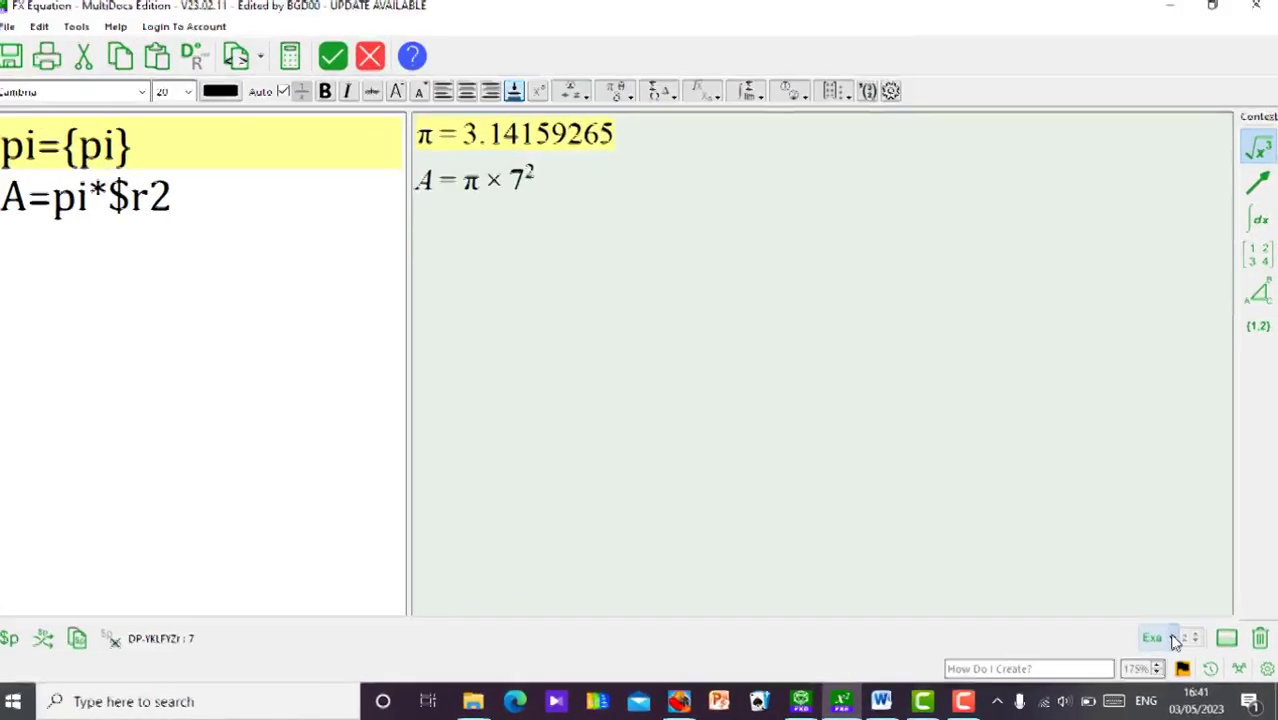
left_click(1175, 641)
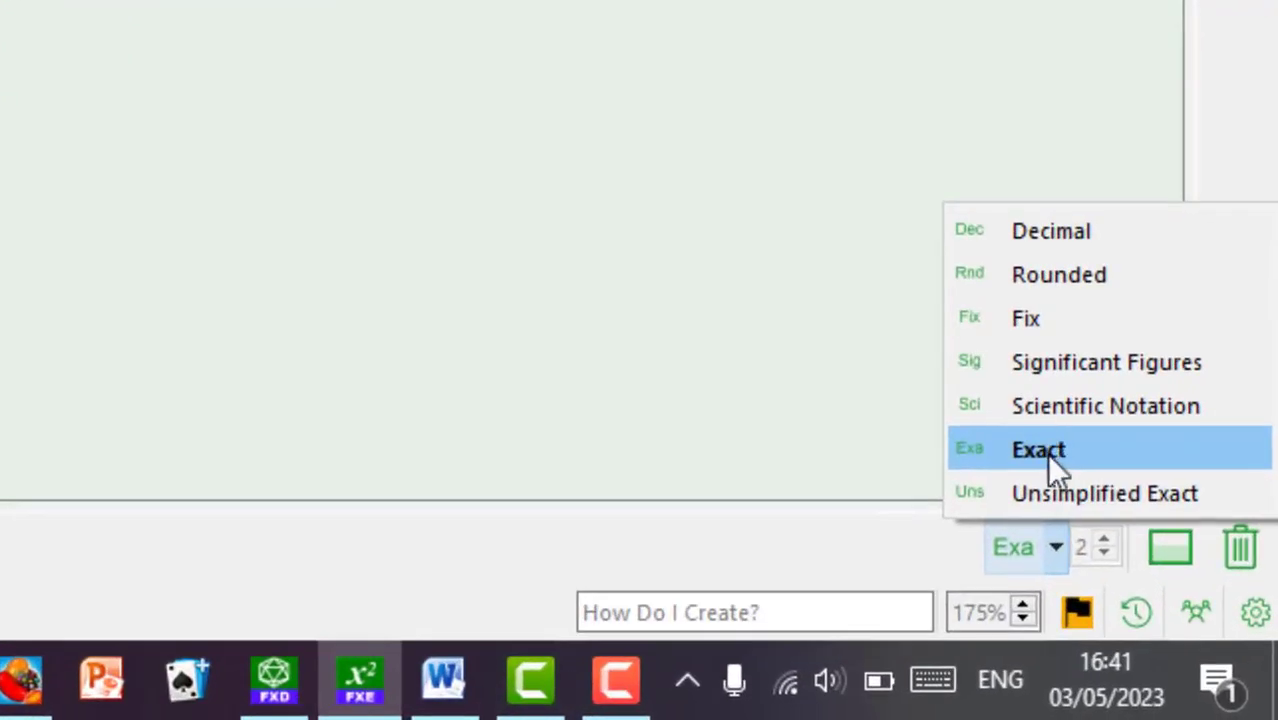
left_click(1054, 486)
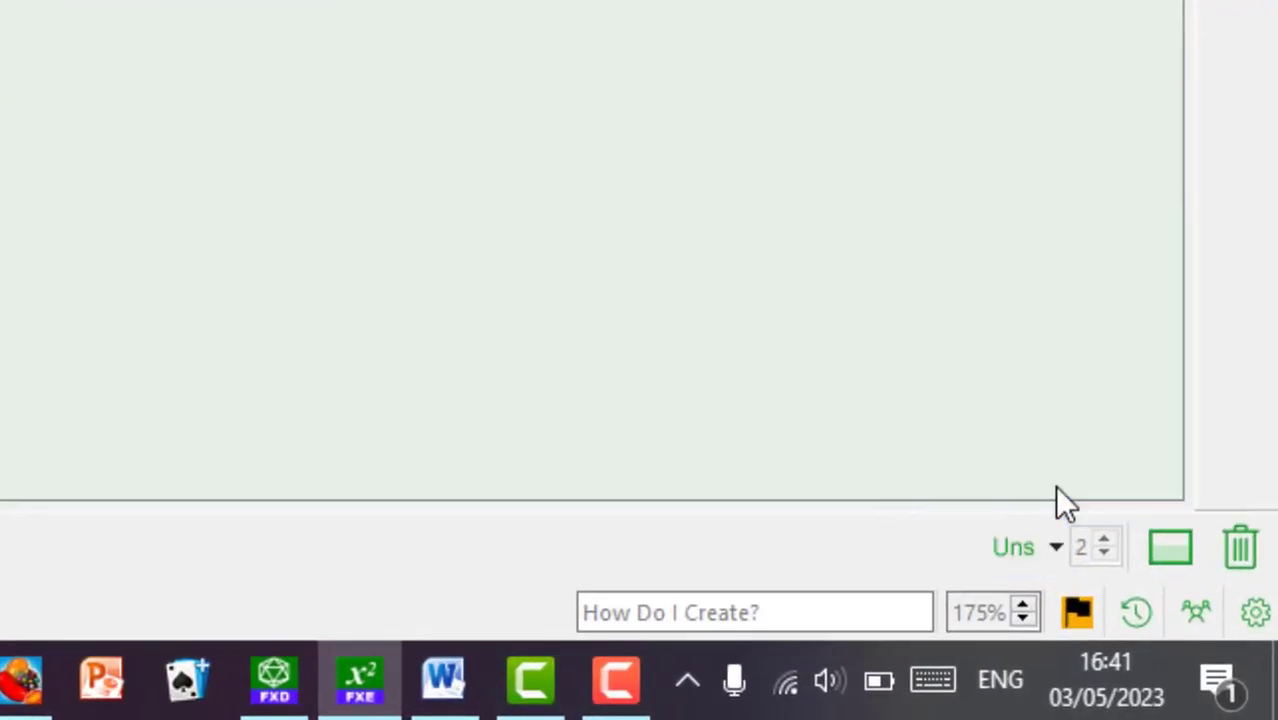
Step: Display the value of pi in Rounded format with 3 decimal places
left_click(1056, 548)
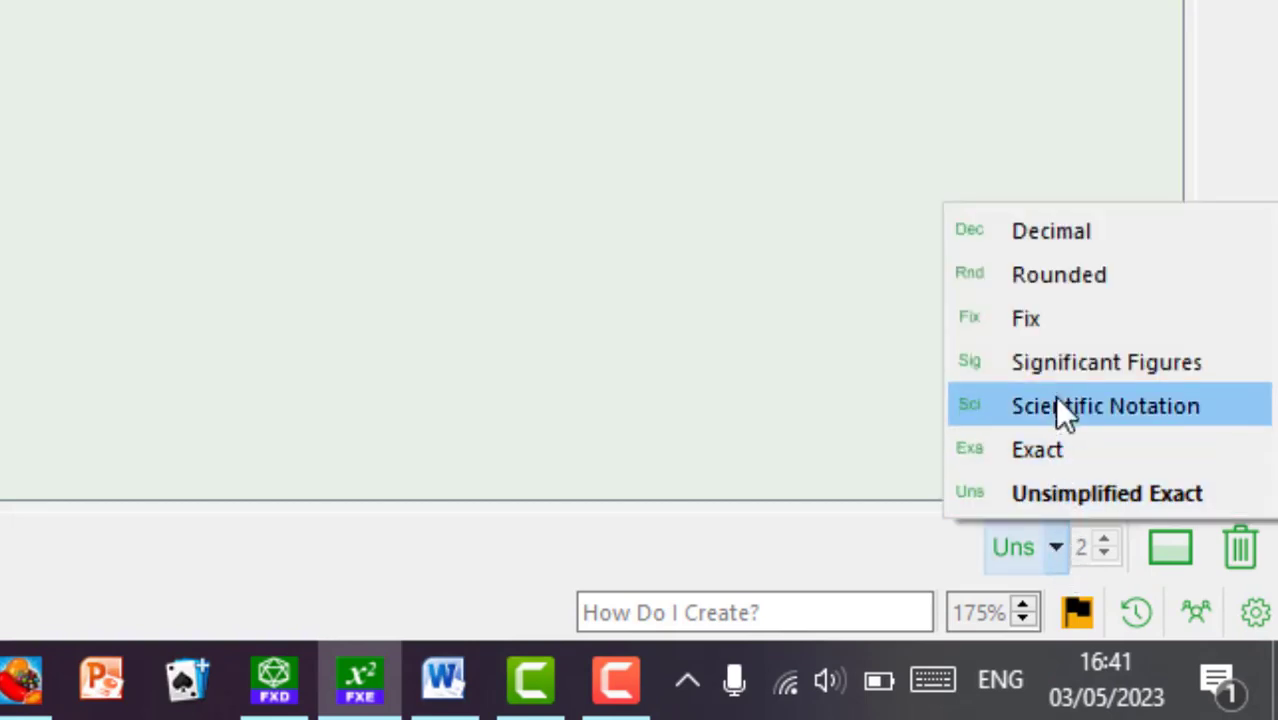
left_click(1060, 279)
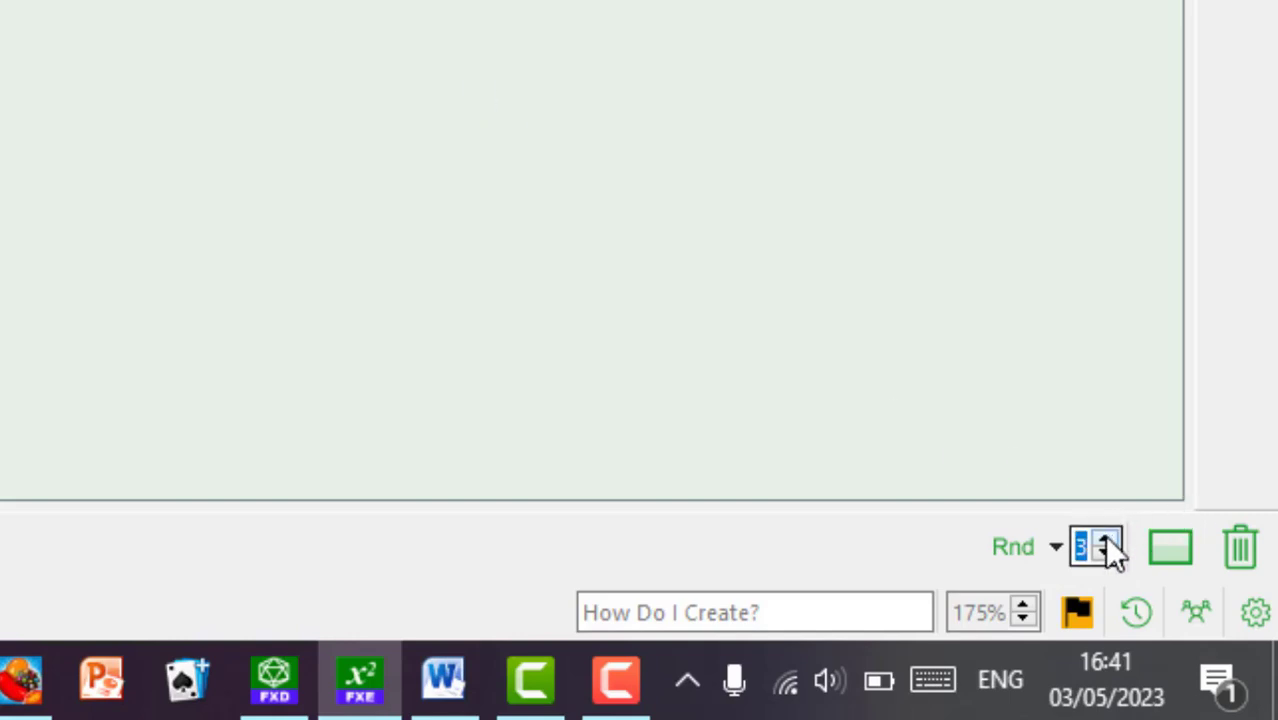
left_click(1106, 541)
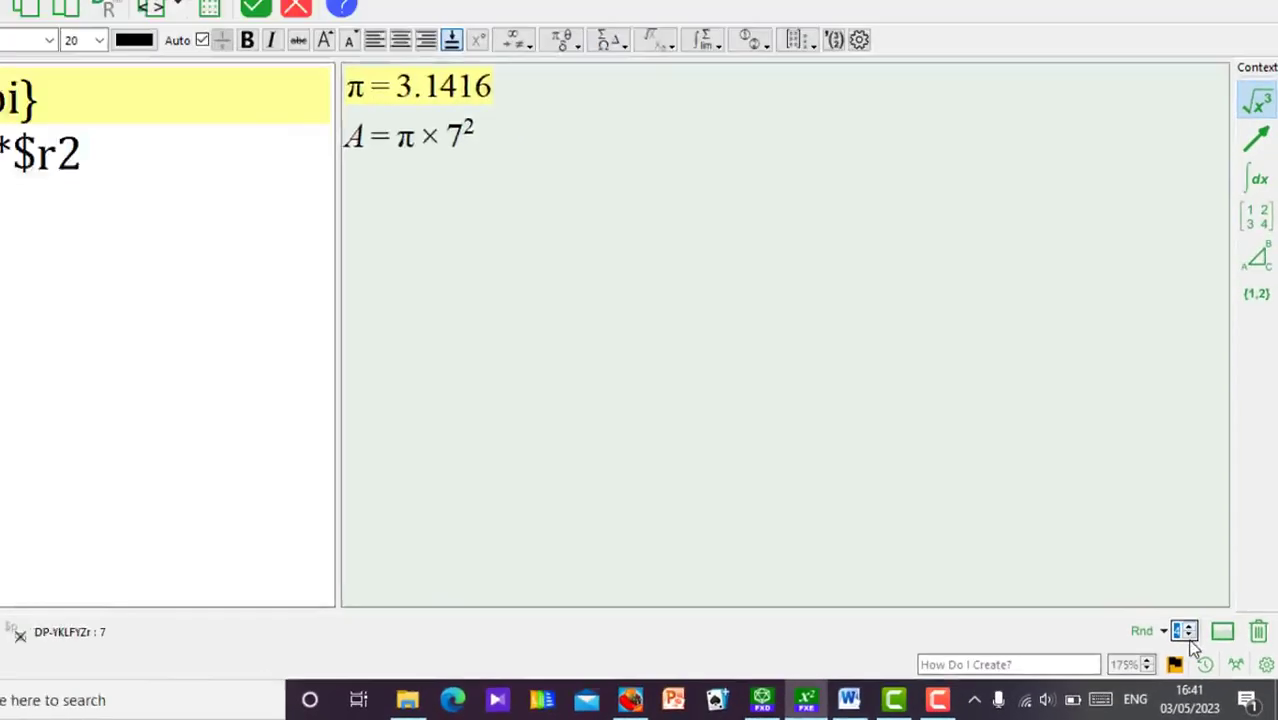
left_click(1196, 644)
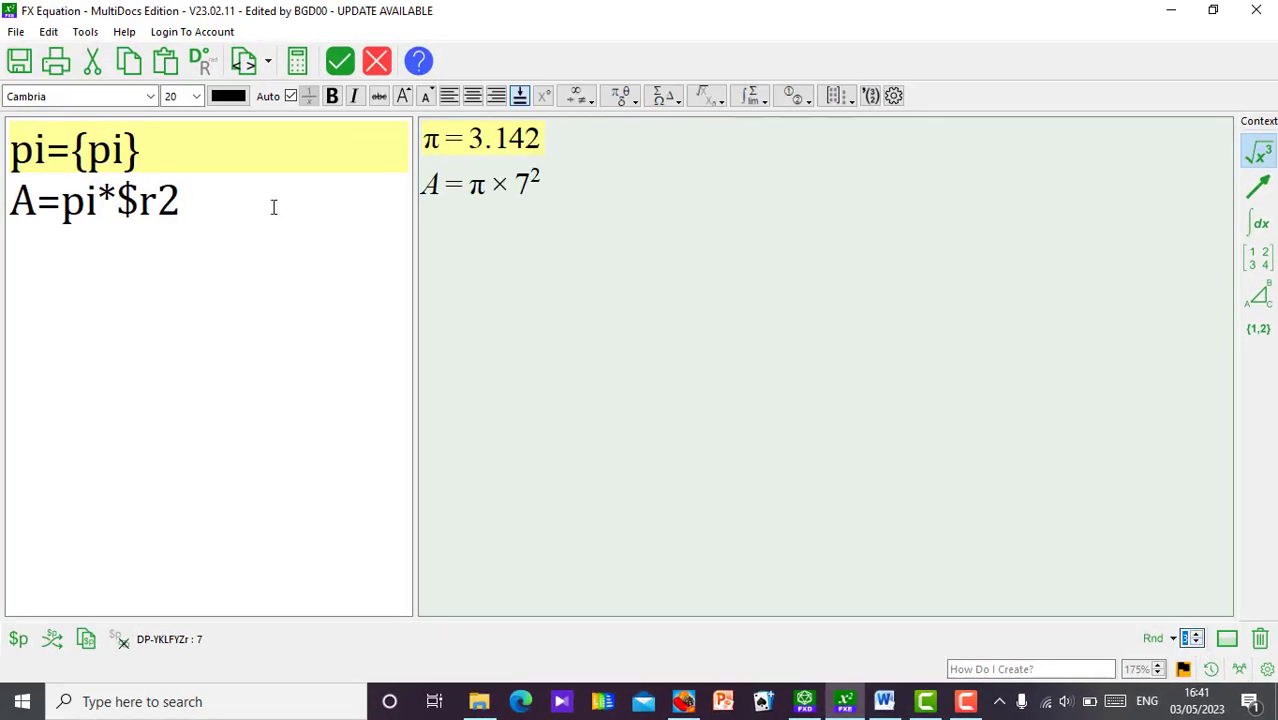
left_click(160, 158)
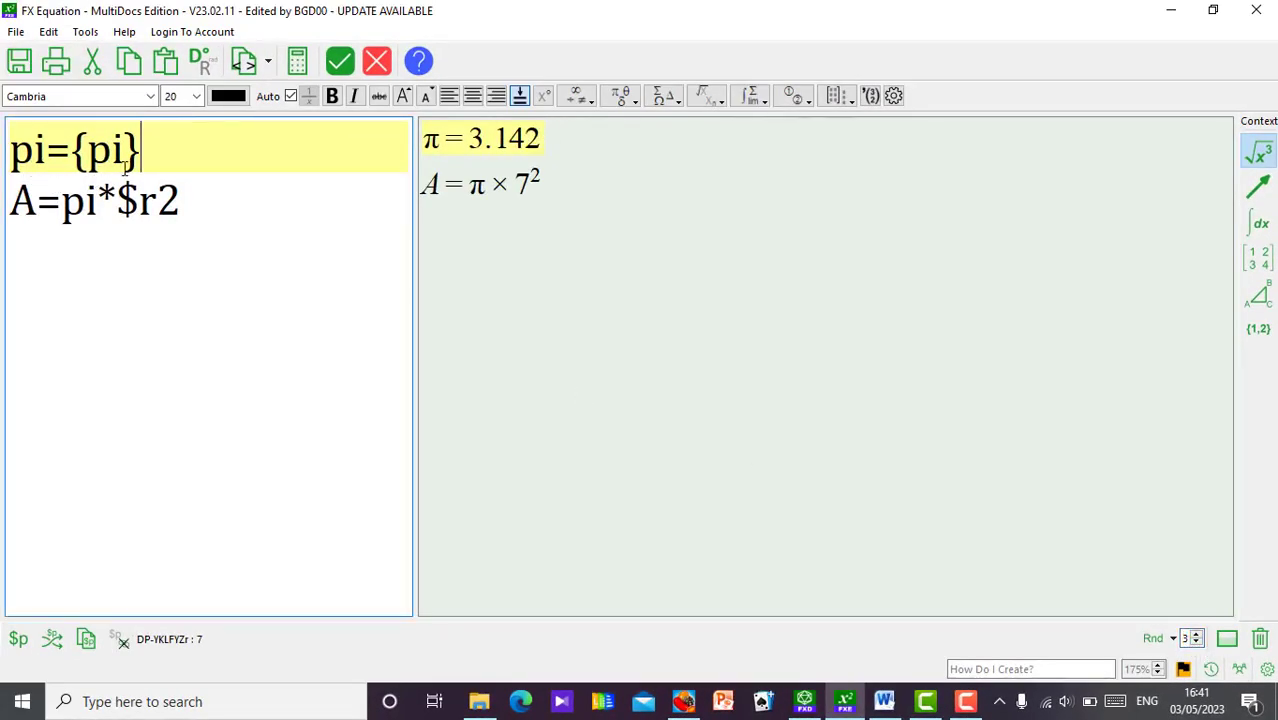
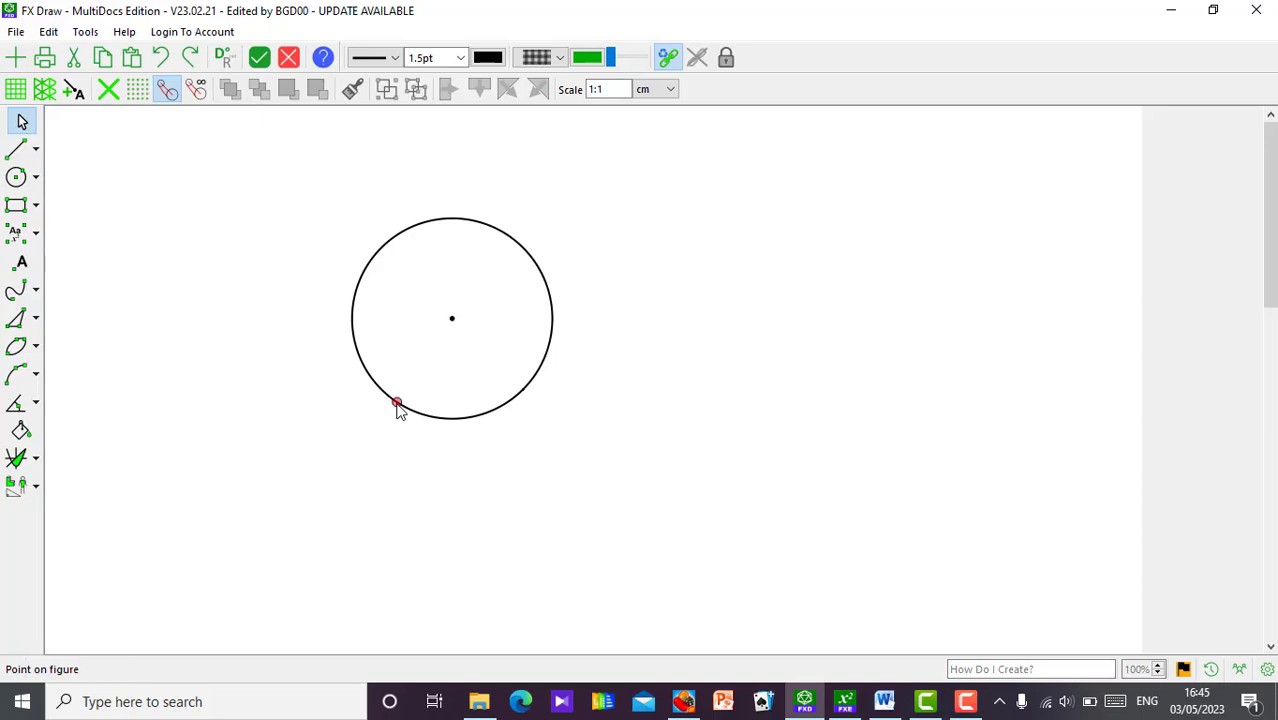
Step: Check the centre mark setting in the circle's properties without changing it
left_click(397, 405)
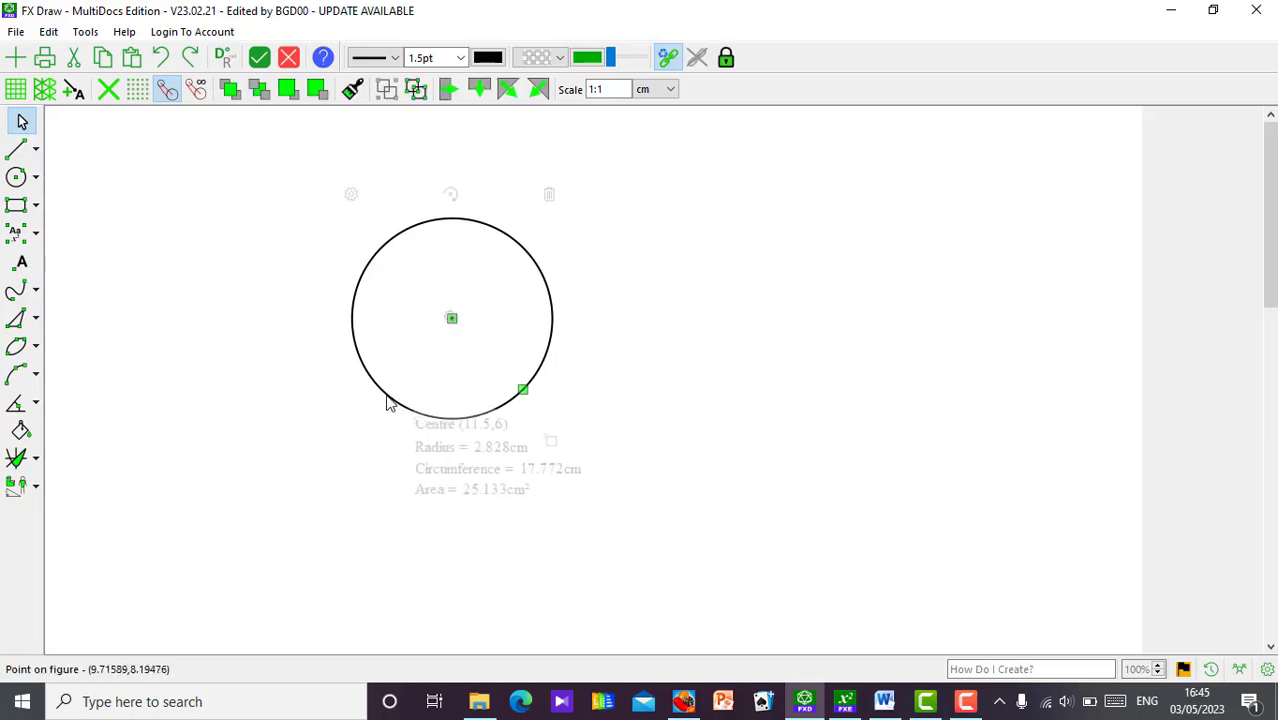
left_click(351, 196)
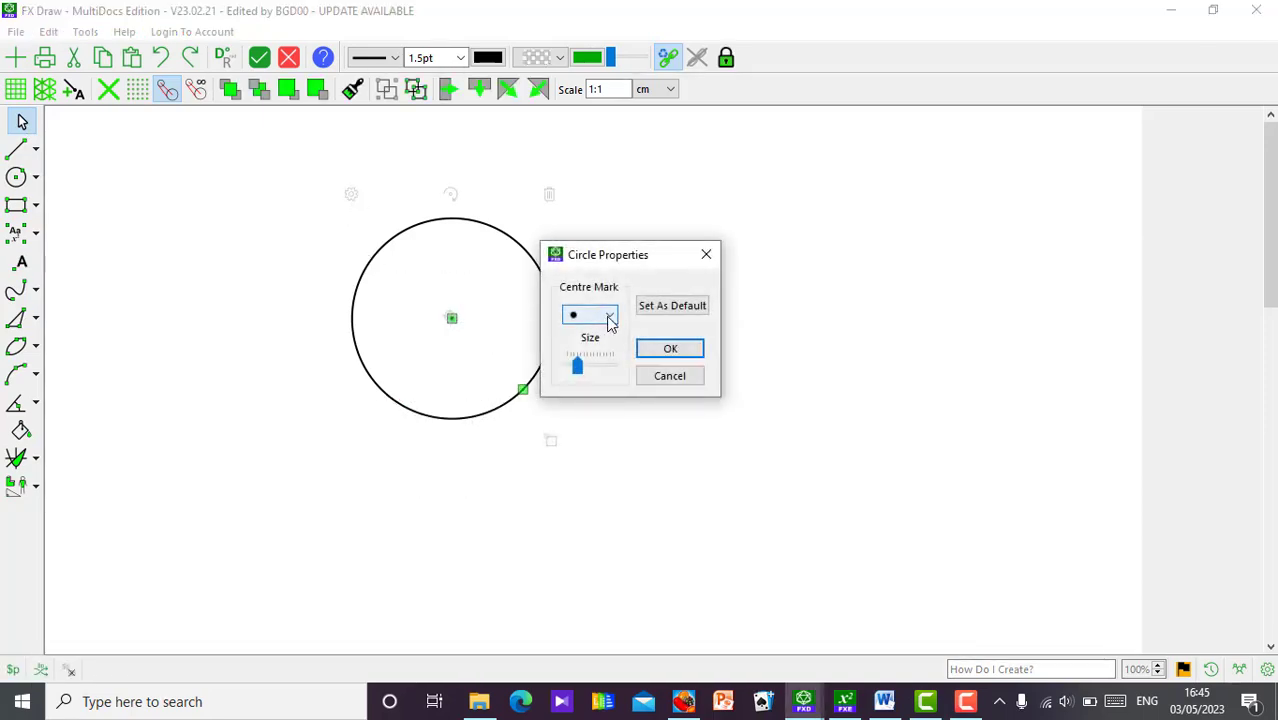
left_click(610, 318)
left_click(611, 320)
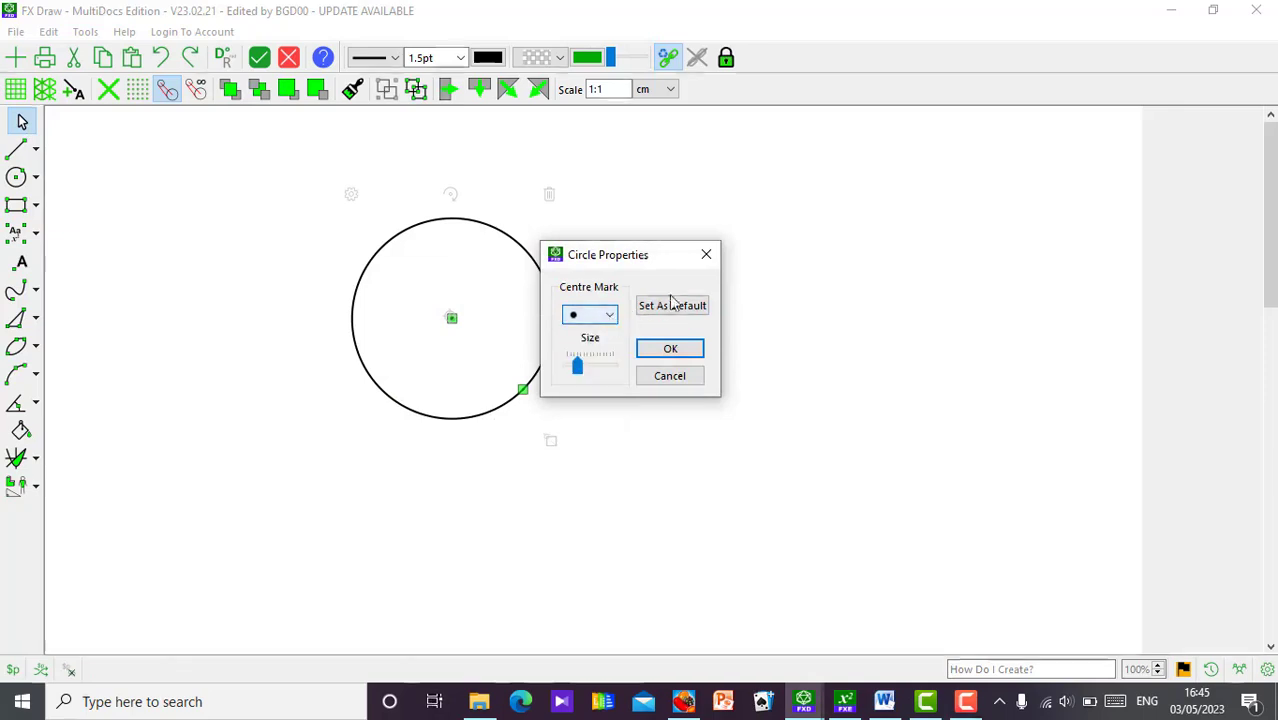
left_click(706, 256)
left_click(603, 390)
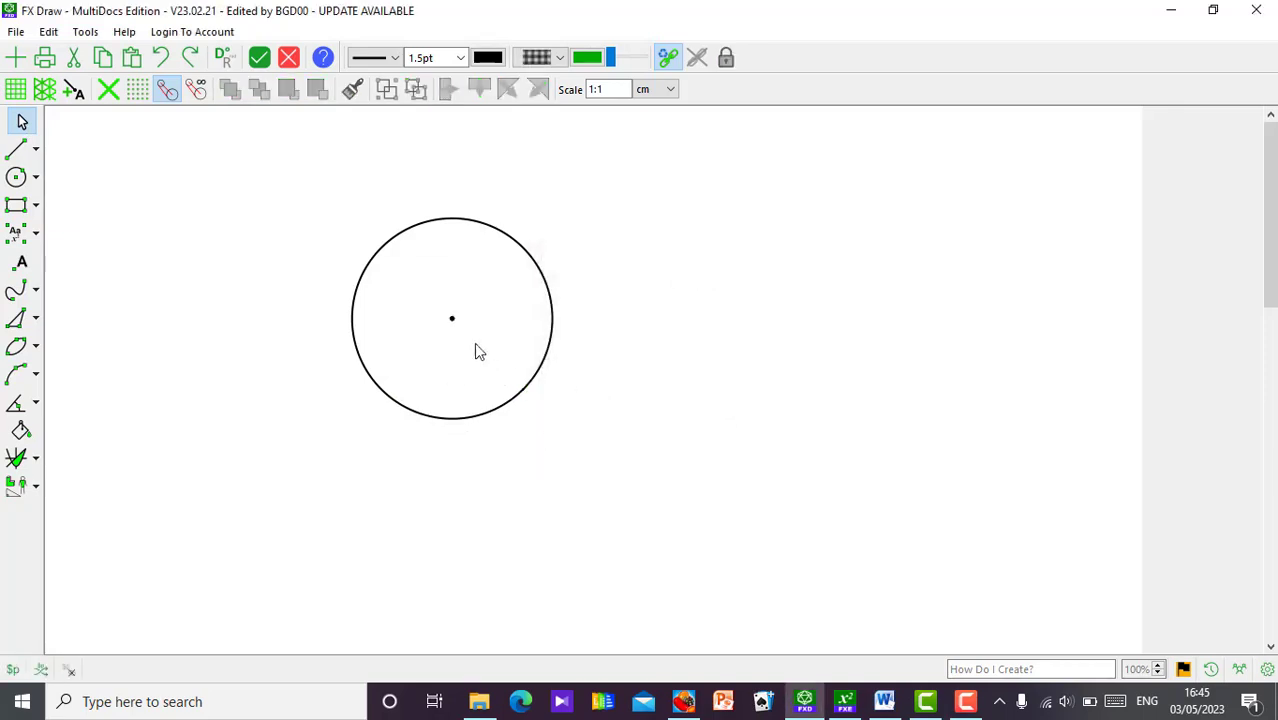
Step: Draw a radius line about 2.83 cm long from the circle's centre to the lower-left of its circumference
left_click(18, 150)
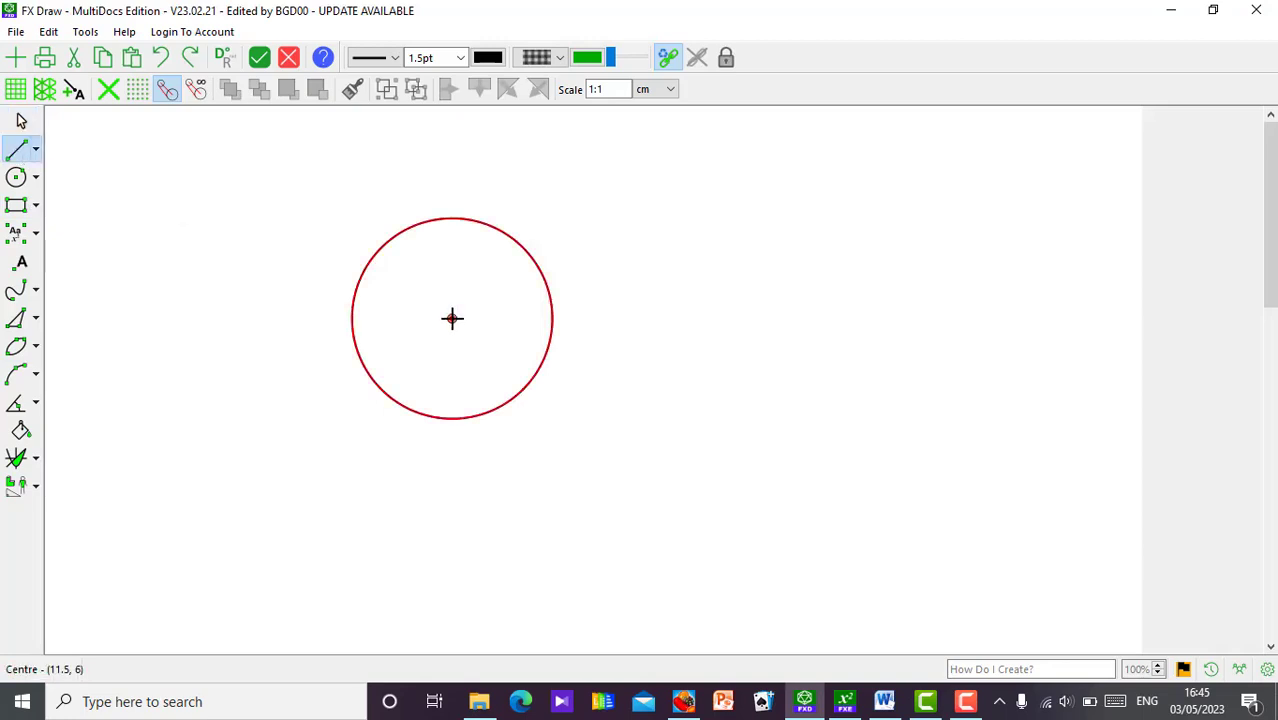
left_click(452, 318)
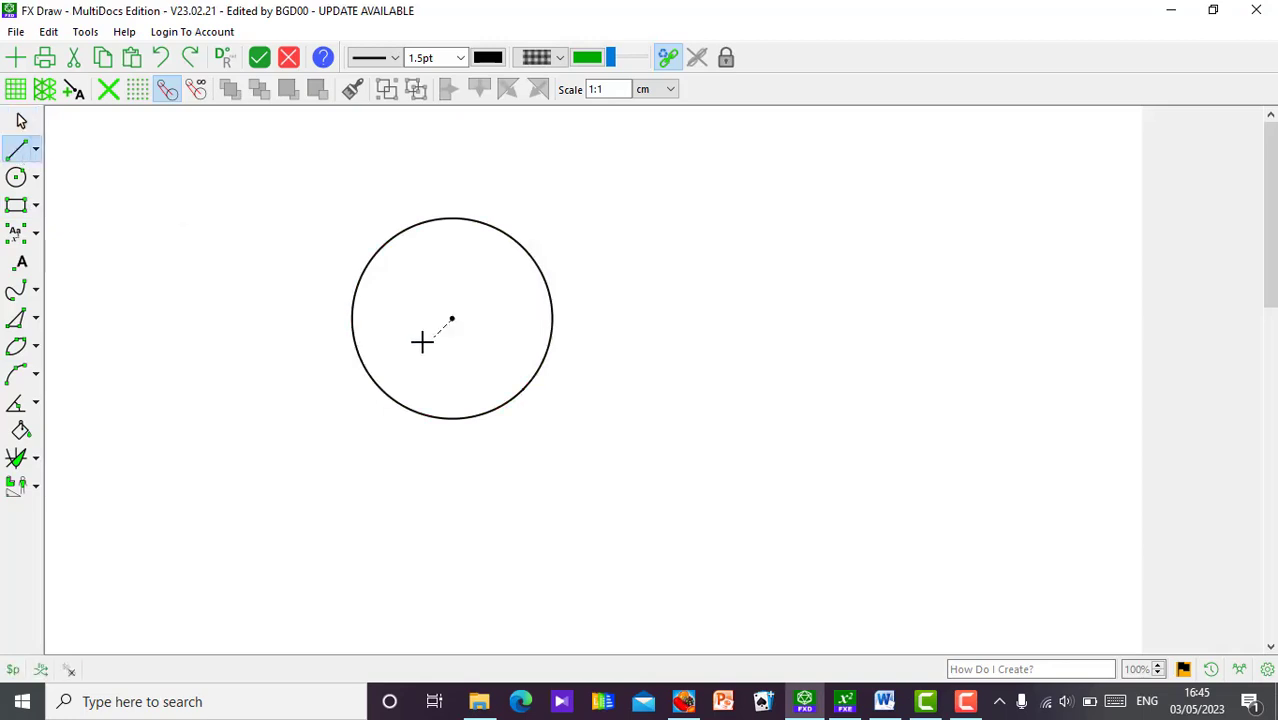
left_click(372, 376)
left_click(21, 121)
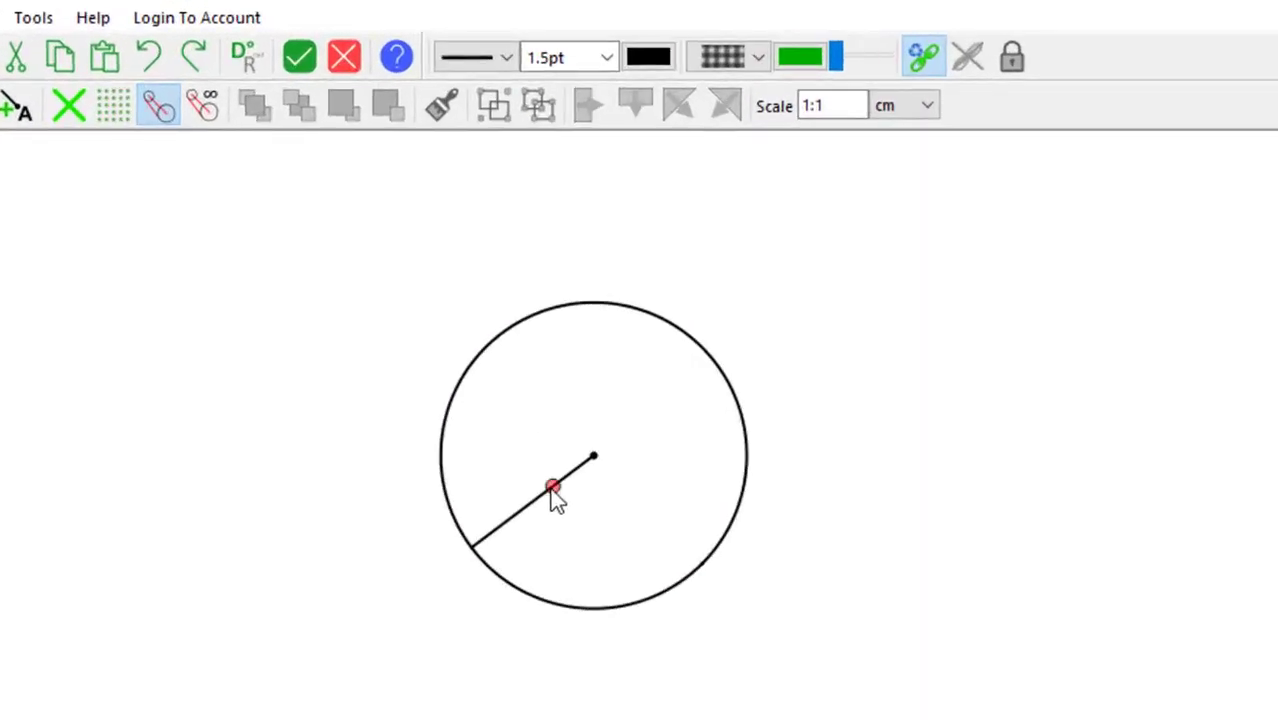
Step: Label the radius line with the text $r at font size 18
left_click(553, 492)
left_click(471, 425)
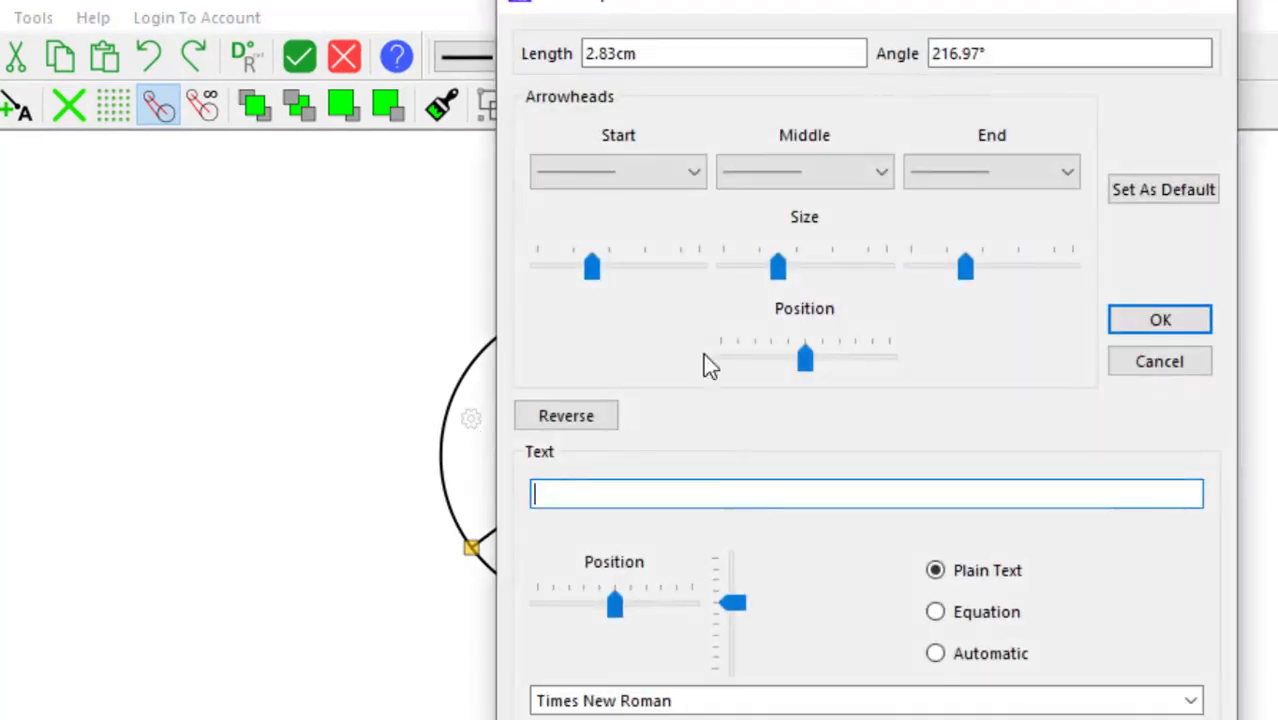
left_click(604, 54)
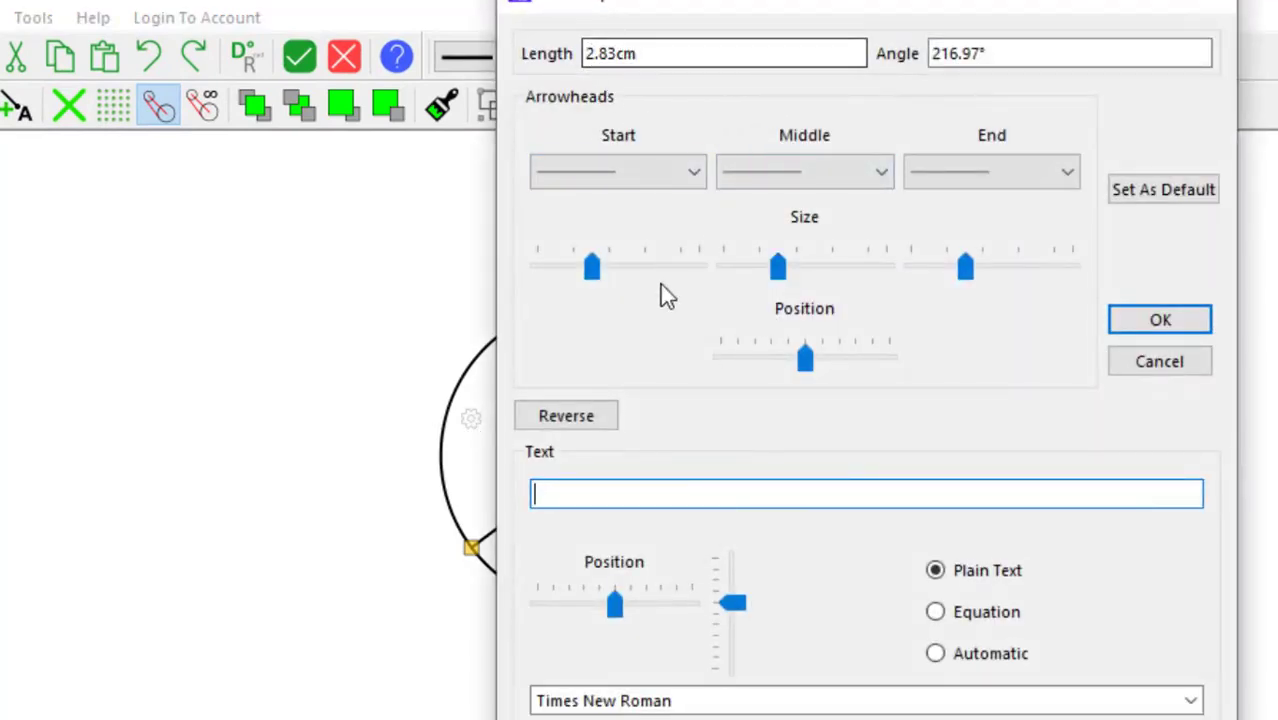
left_click(603, 495)
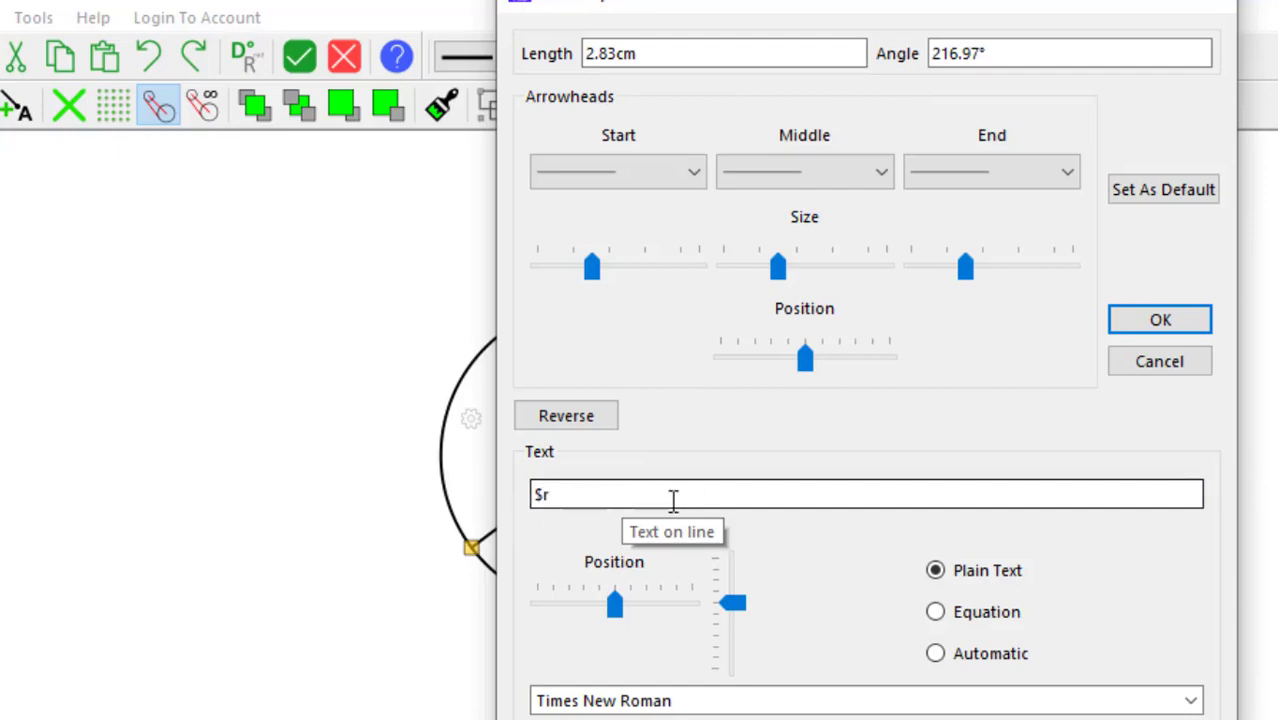
left_click(553, 490)
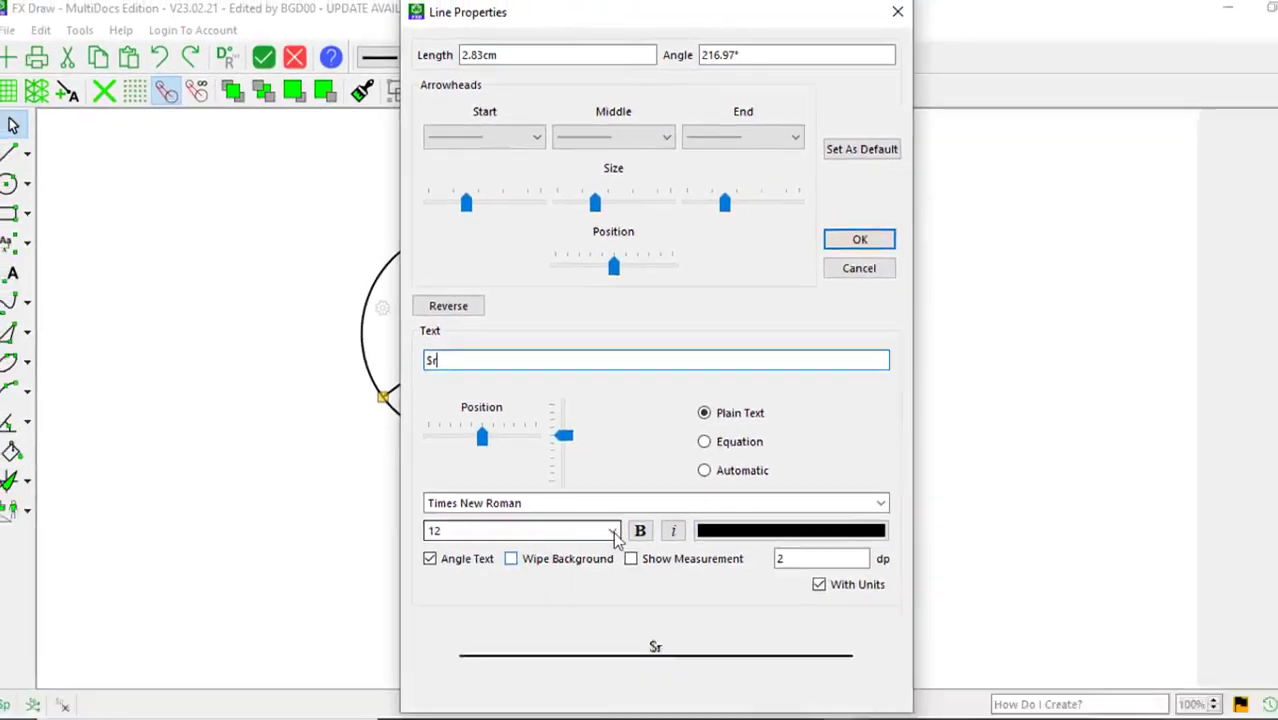
left_click_drag(435, 346, 417, 344)
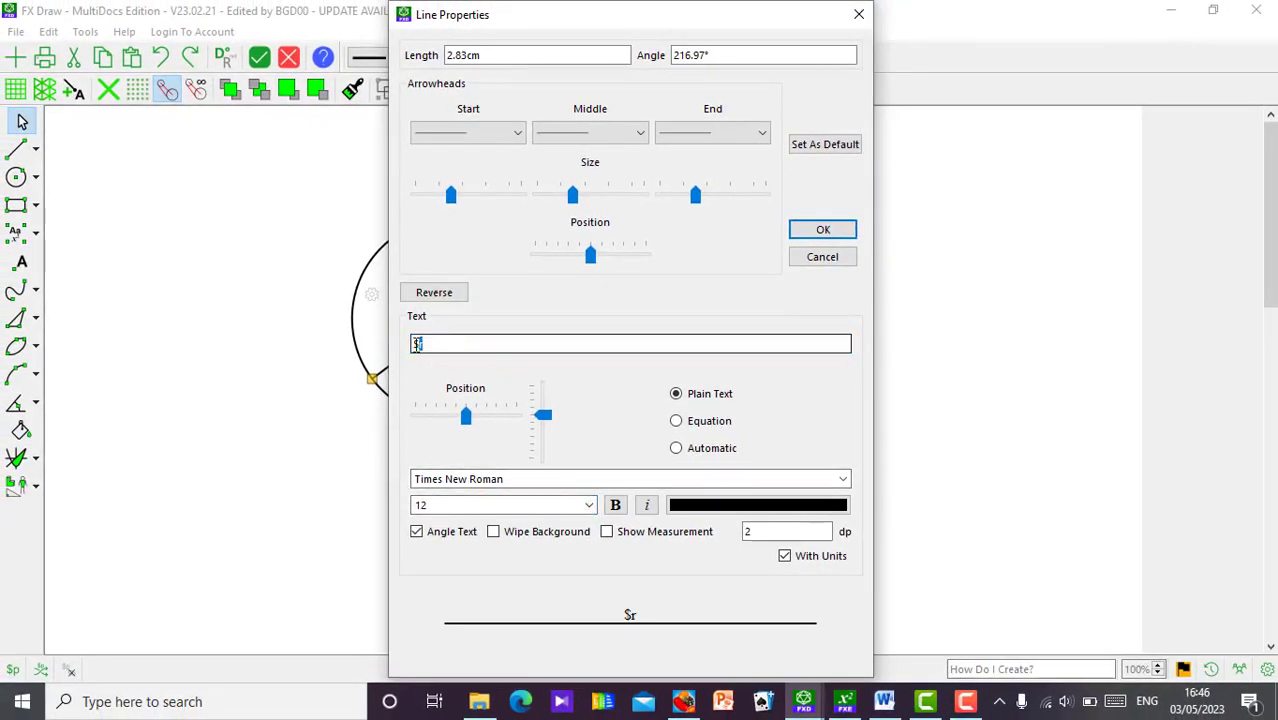
left_click(588, 505)
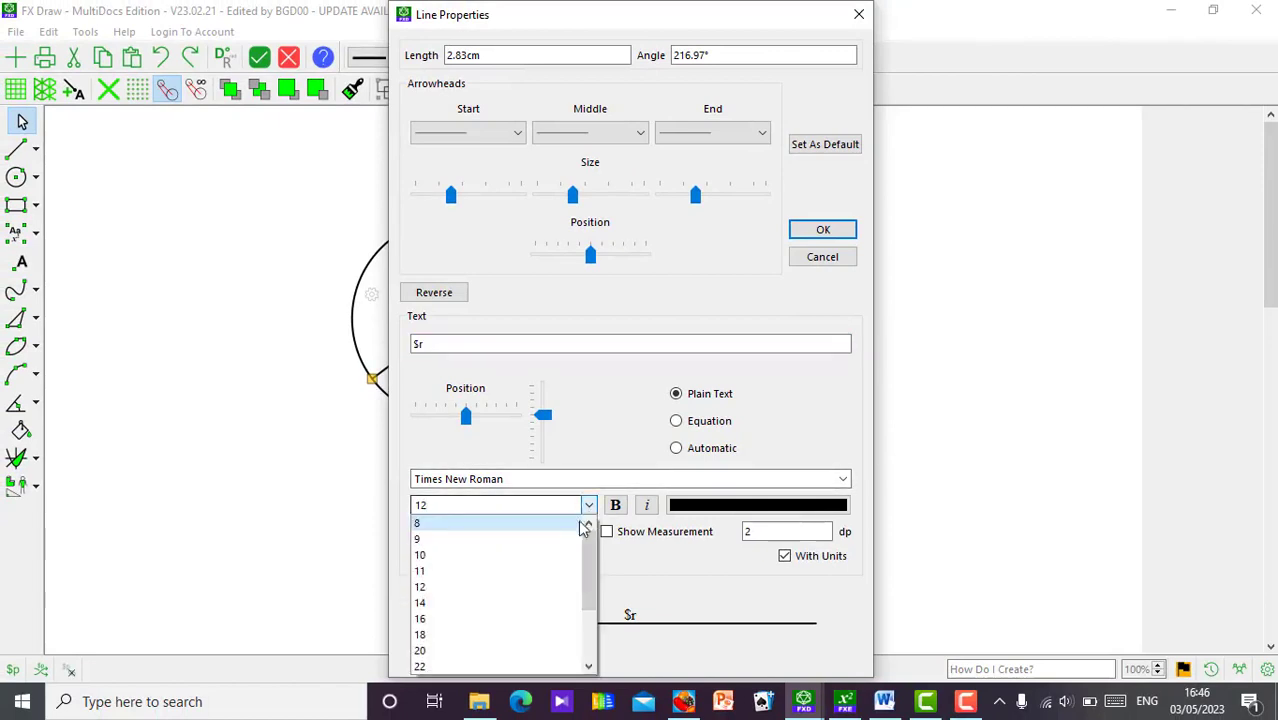
left_click(448, 635)
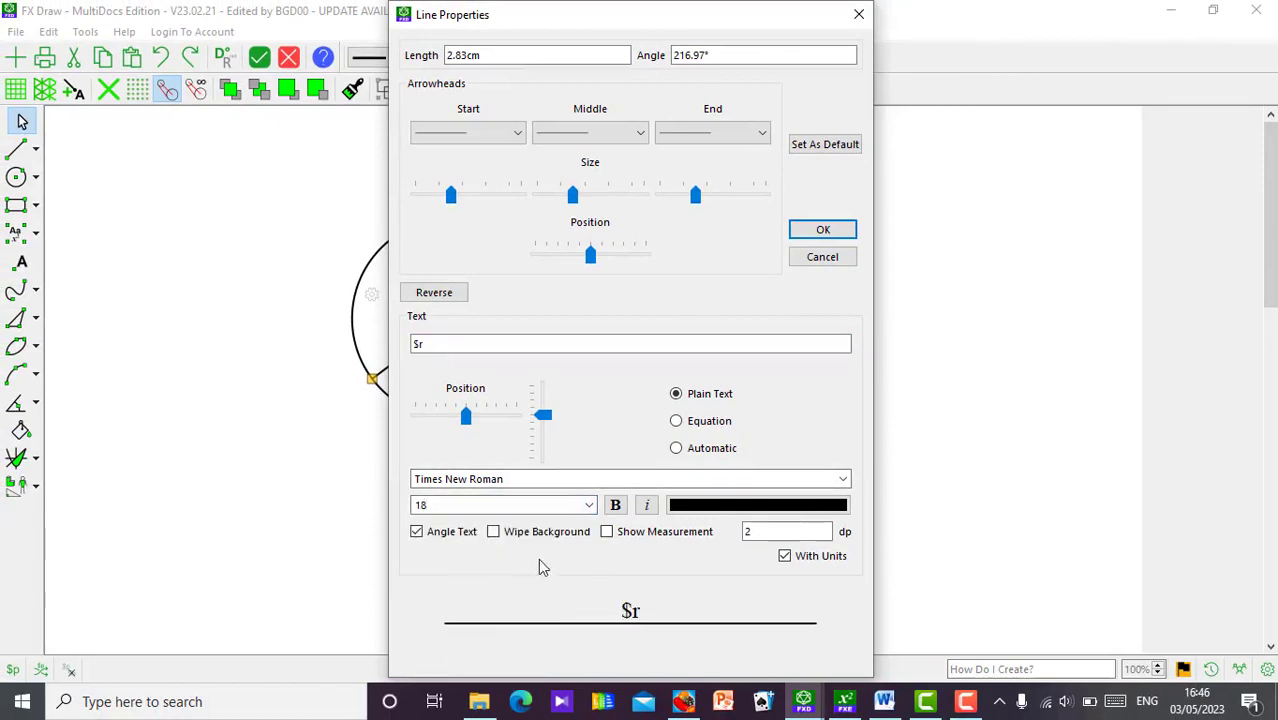
left_click(844, 237)
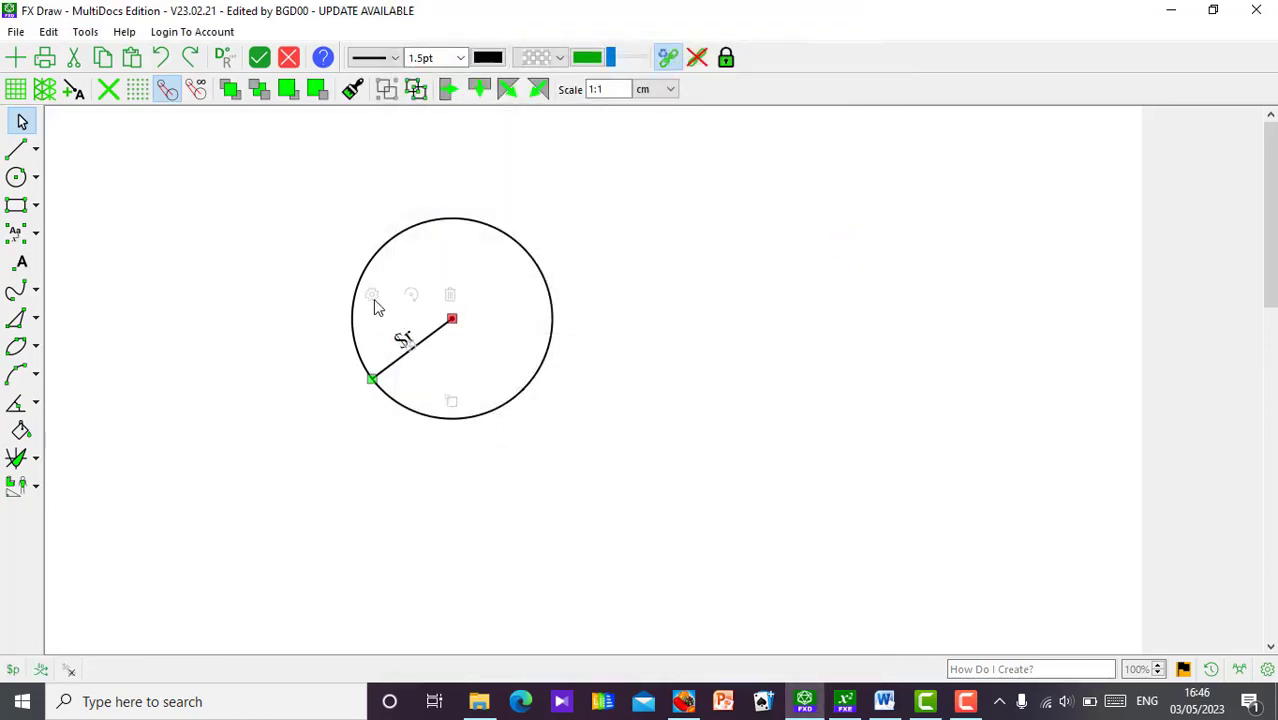
Step: Turn off Angle Text for the $r label on the radius line
left_click(372, 298)
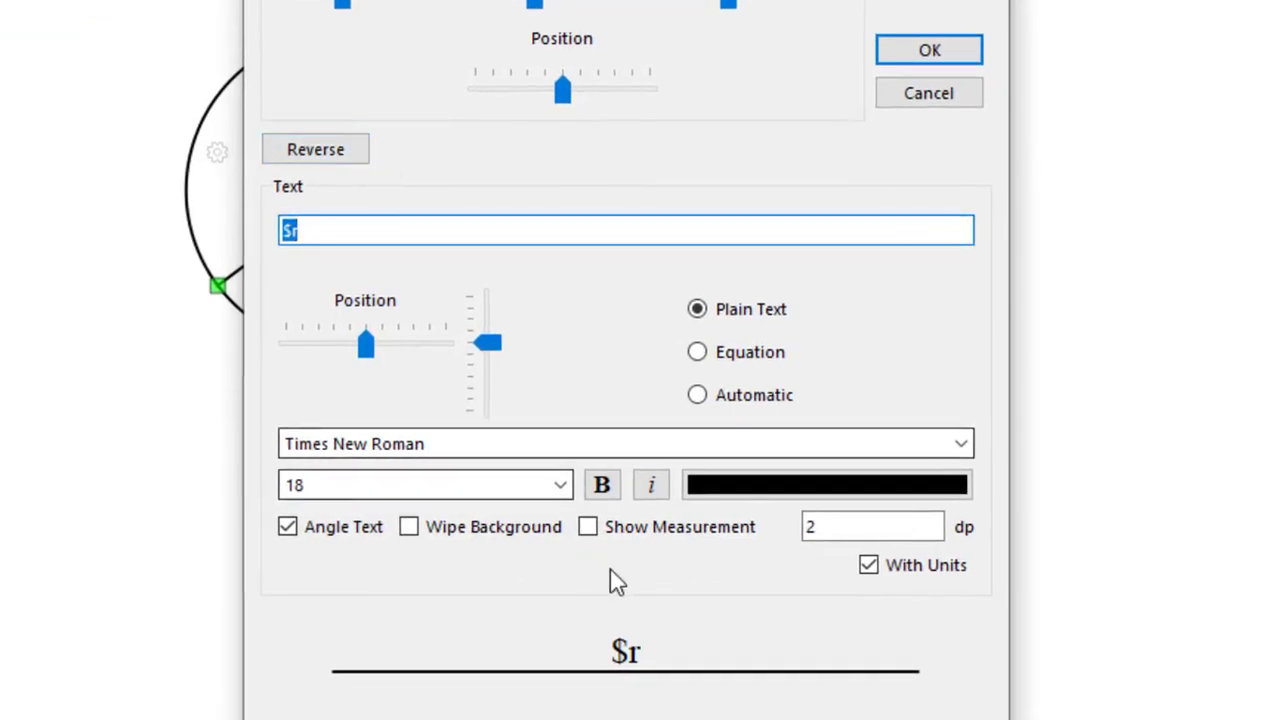
left_click(287, 532)
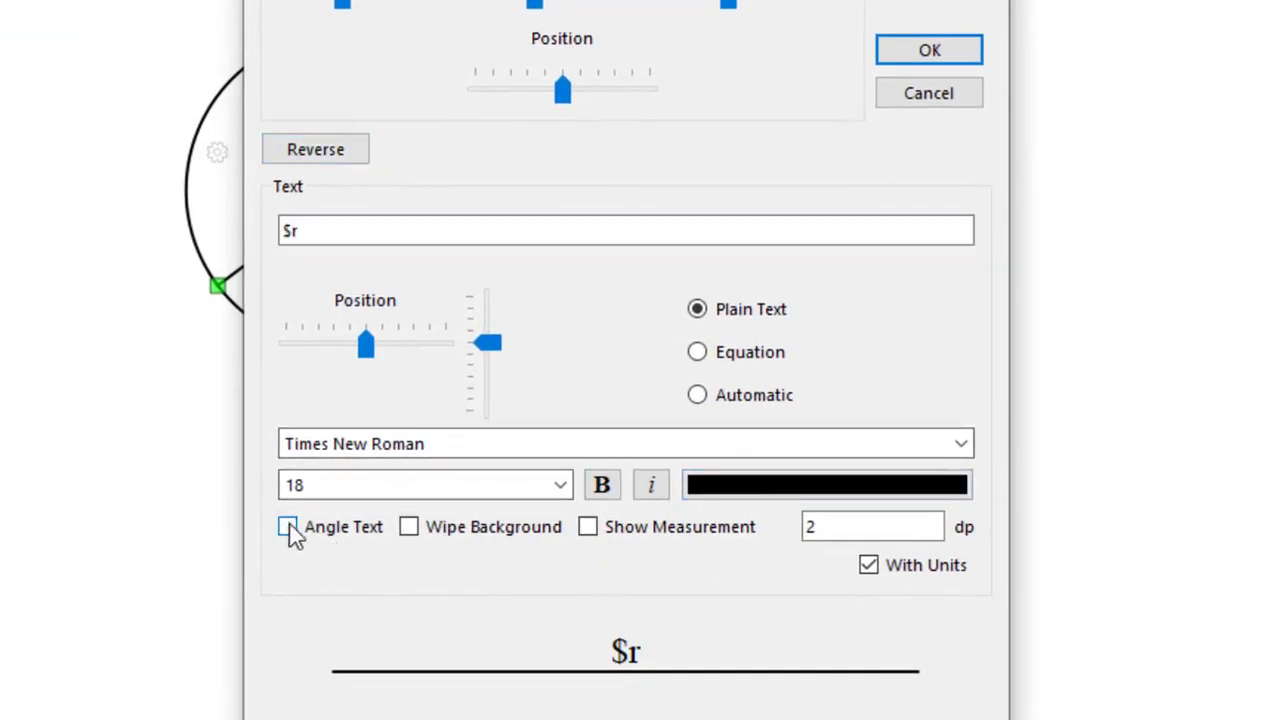
left_click(919, 49)
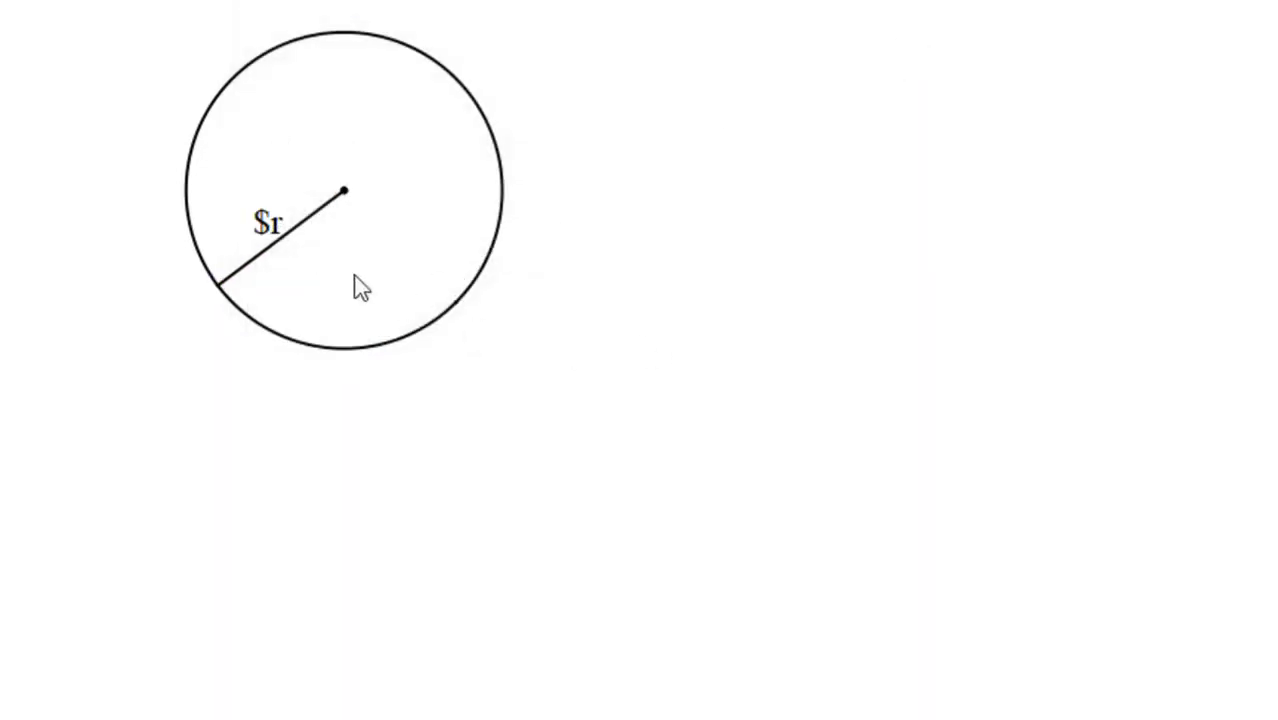
Step: Try moving the radius line's middle arrowhead position towards the line's end, and return it to the centre
left_click(272, 228)
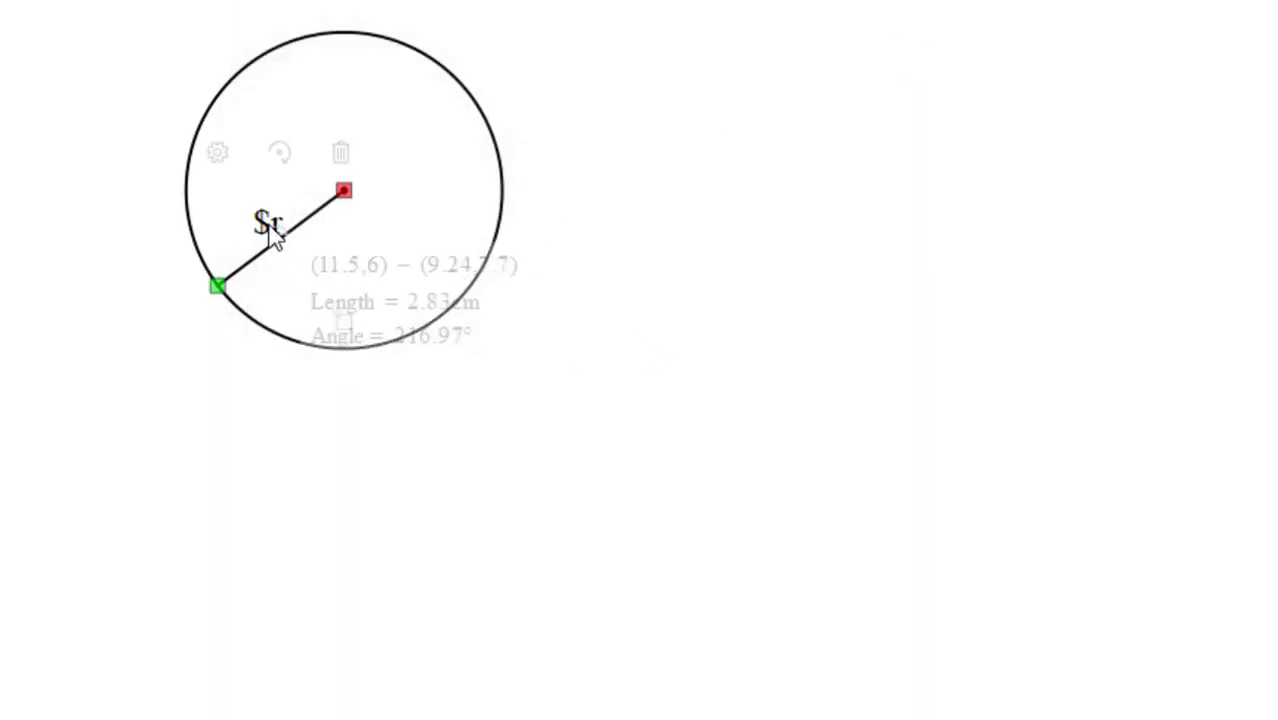
left_click(219, 157)
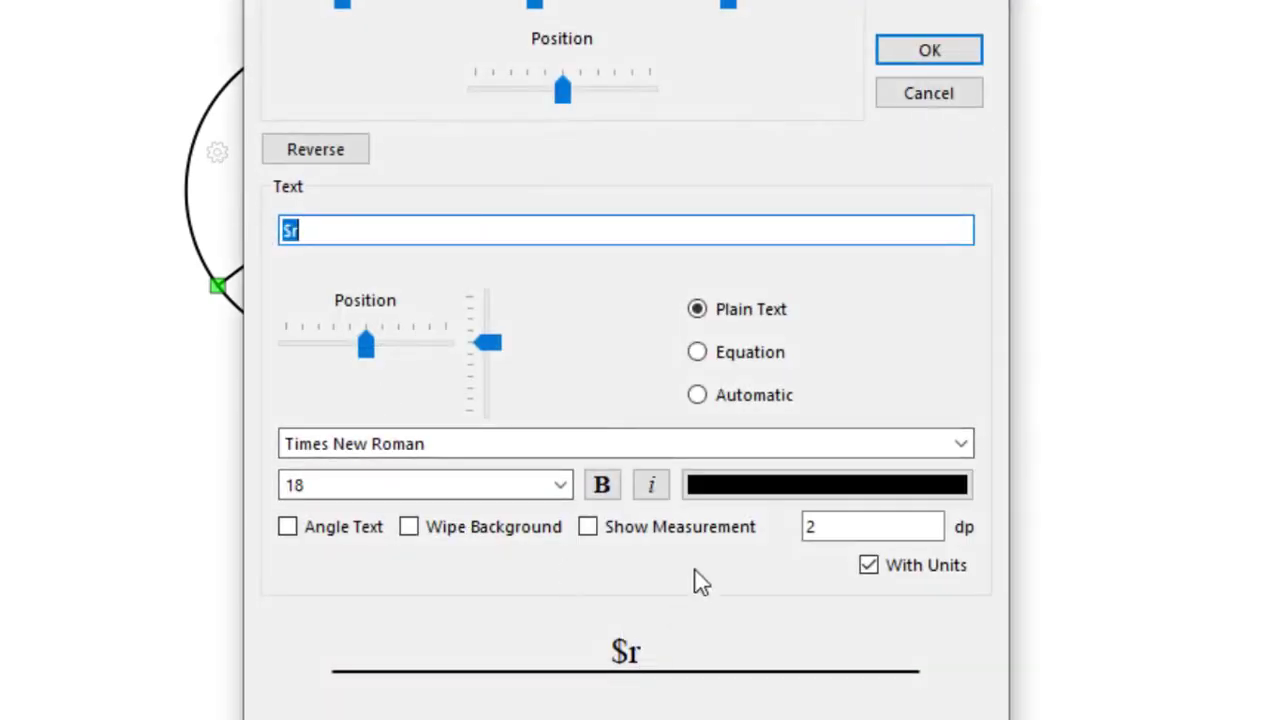
left_click(563, 95)
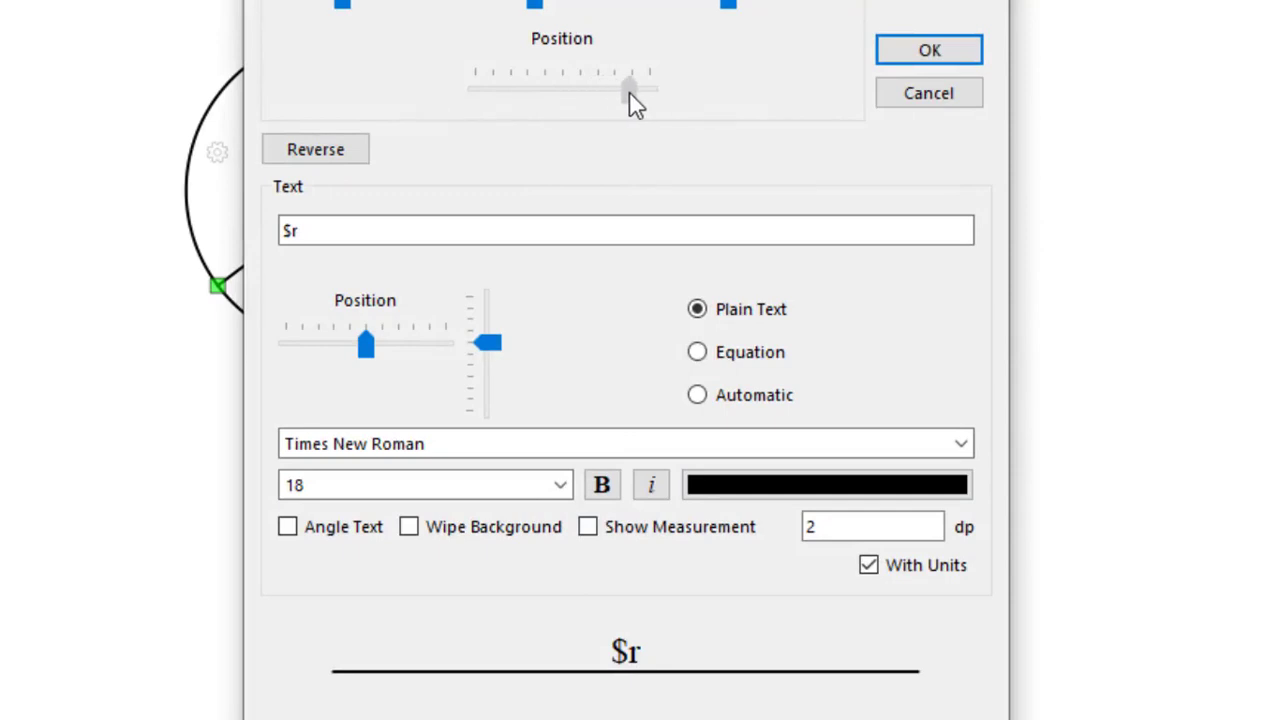
left_click_drag(630, 93, 636, 92)
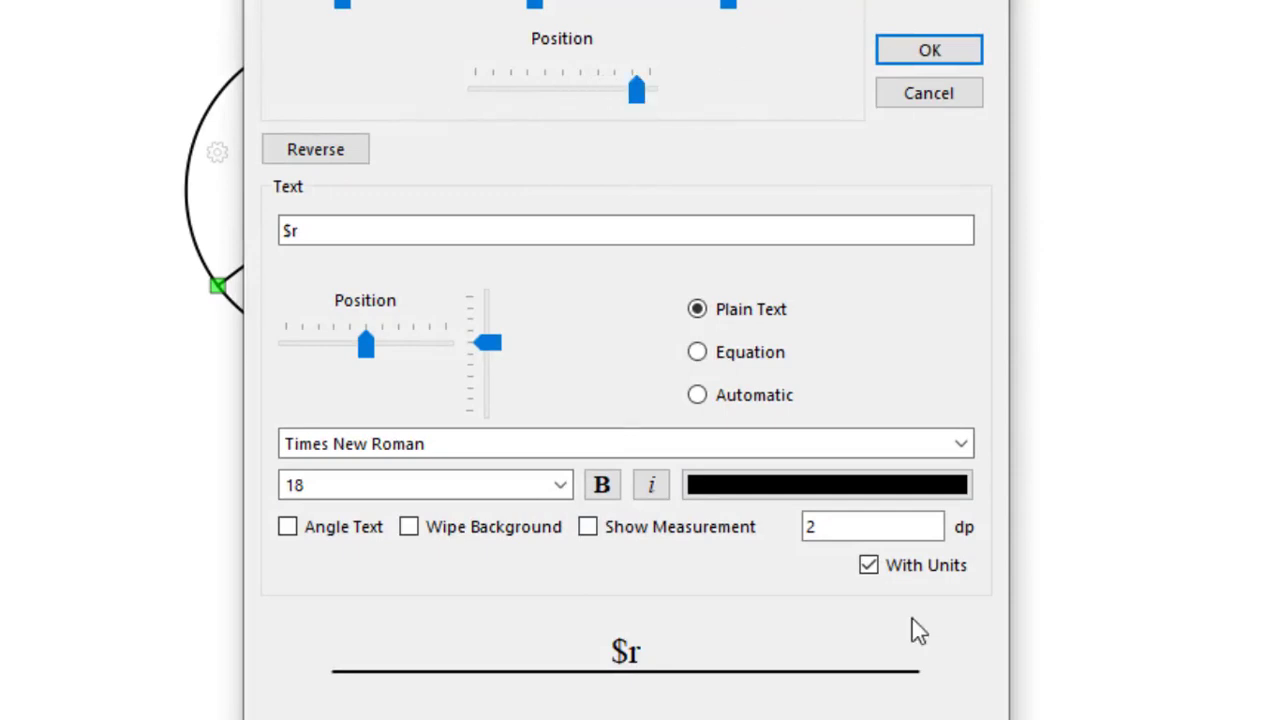
left_click(930, 52)
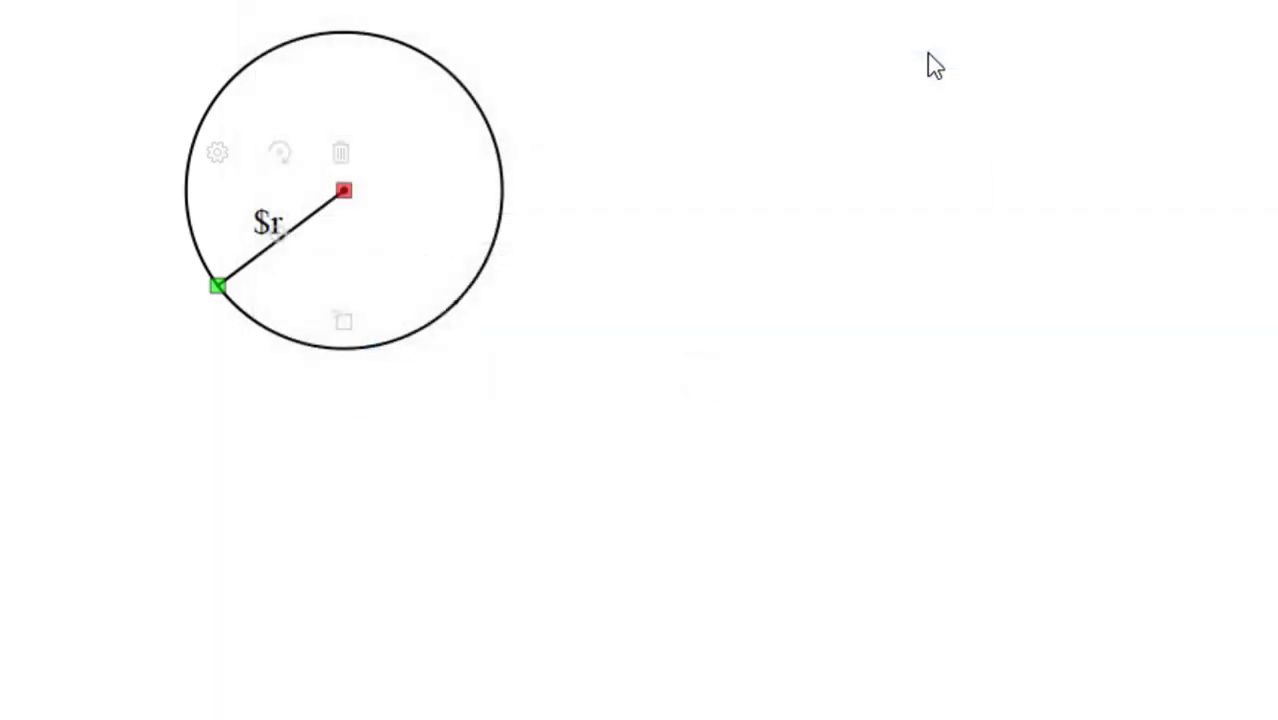
left_click(218, 155)
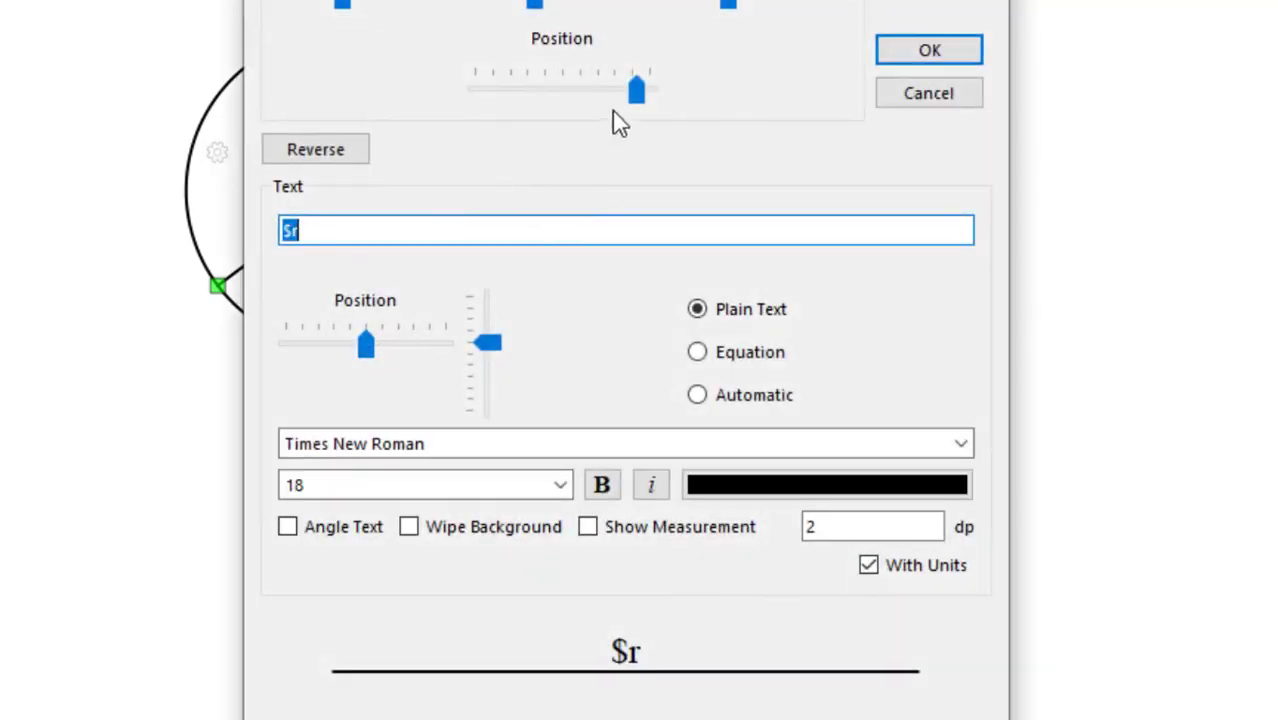
left_click_drag(636, 90, 565, 92)
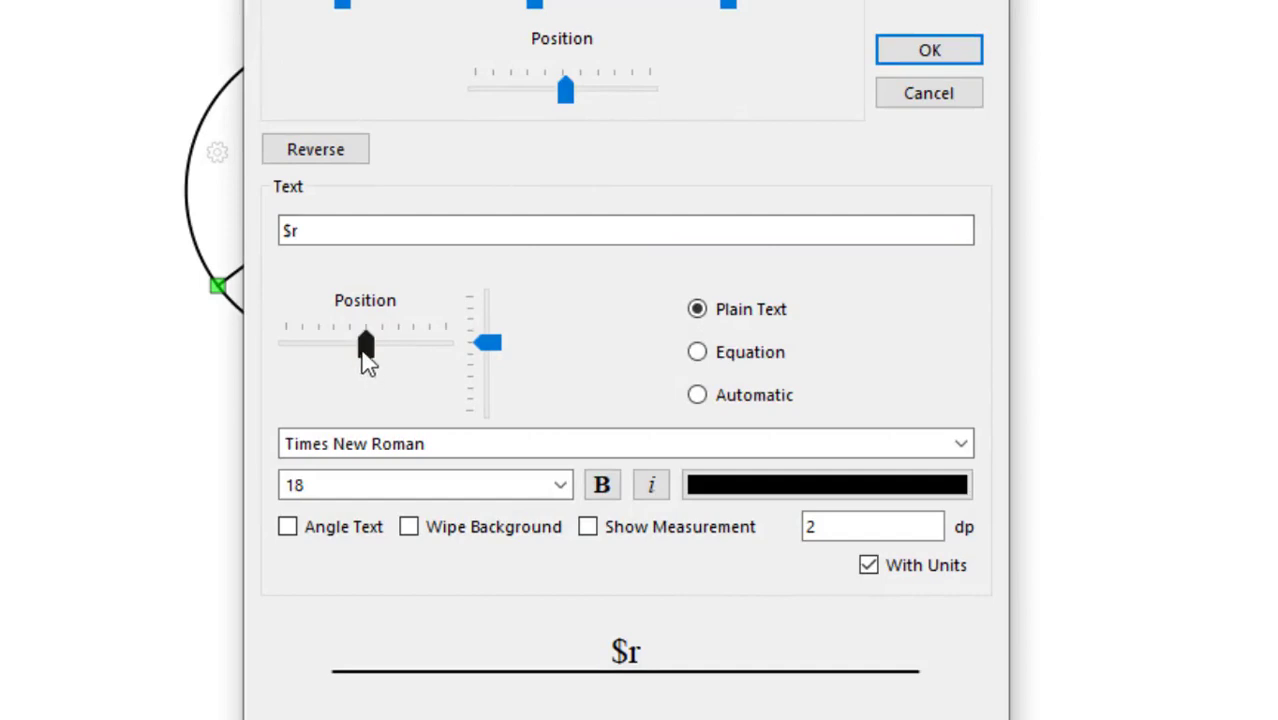
Step: Move the radius line's $r label to just below the line, close to its end on the circumference
left_click_drag(366, 355, 412, 357)
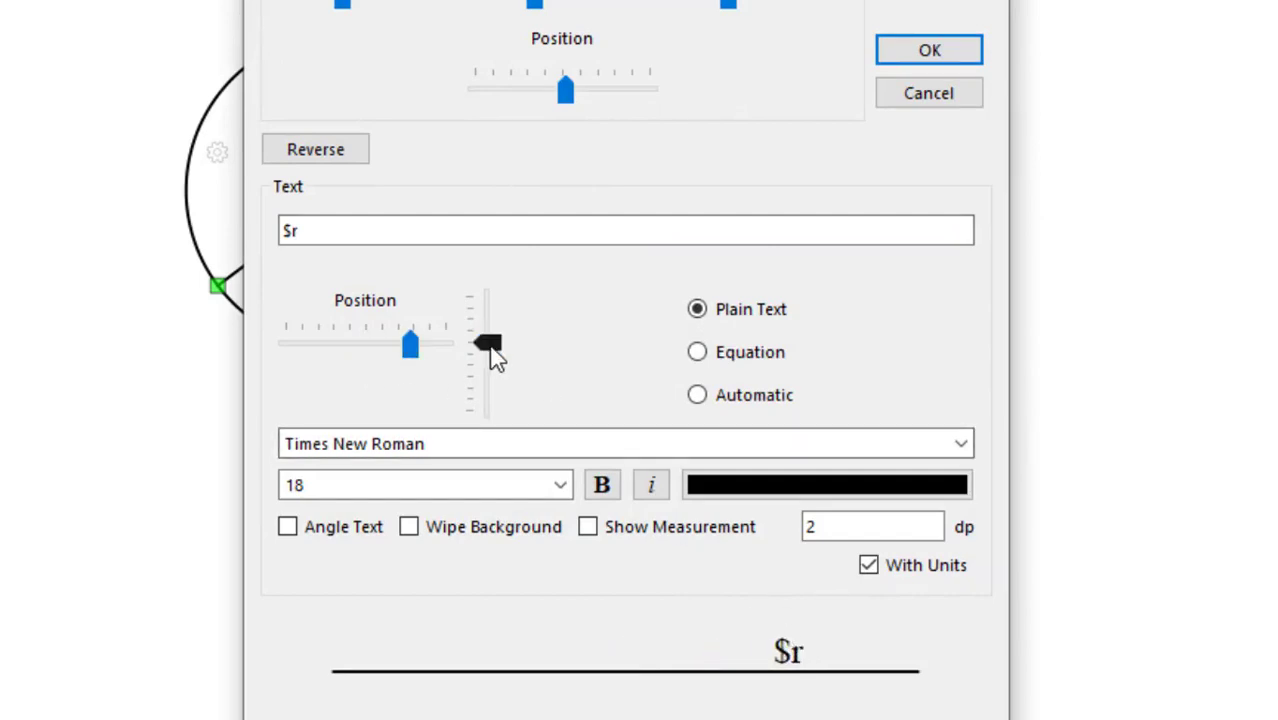
left_click_drag(491, 350, 491, 383)
left_click(934, 51)
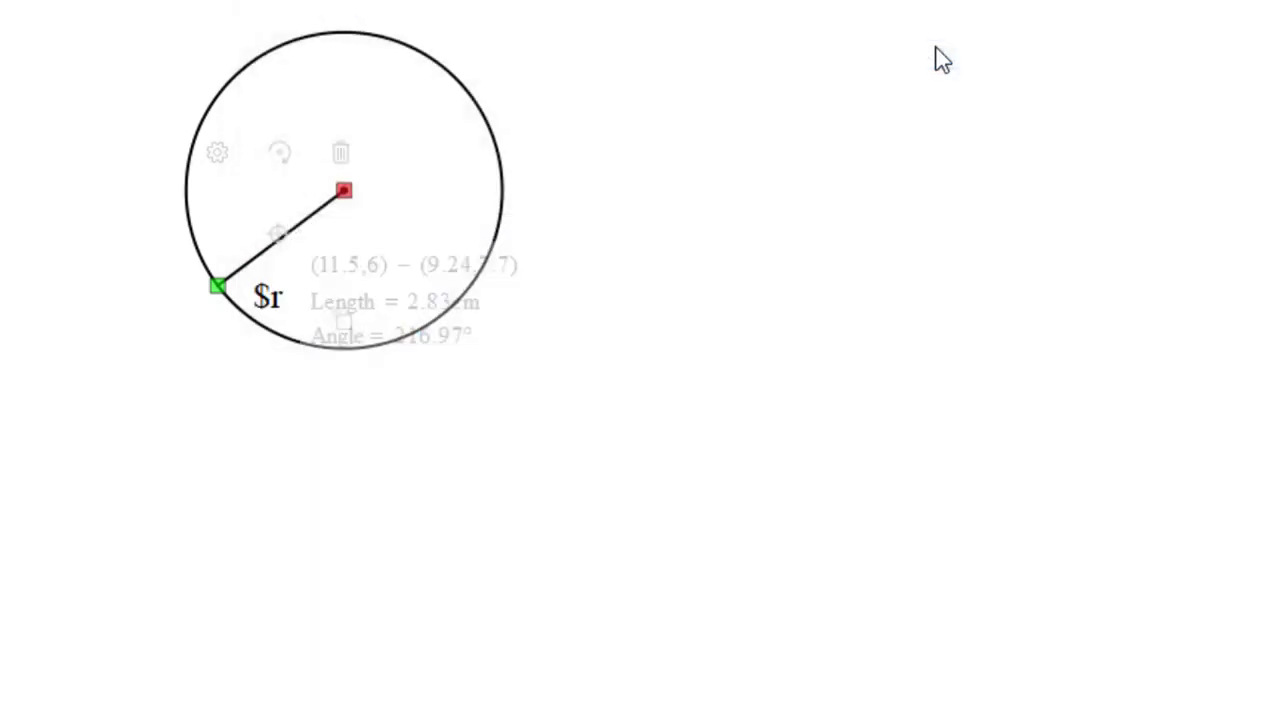
left_click(219, 155)
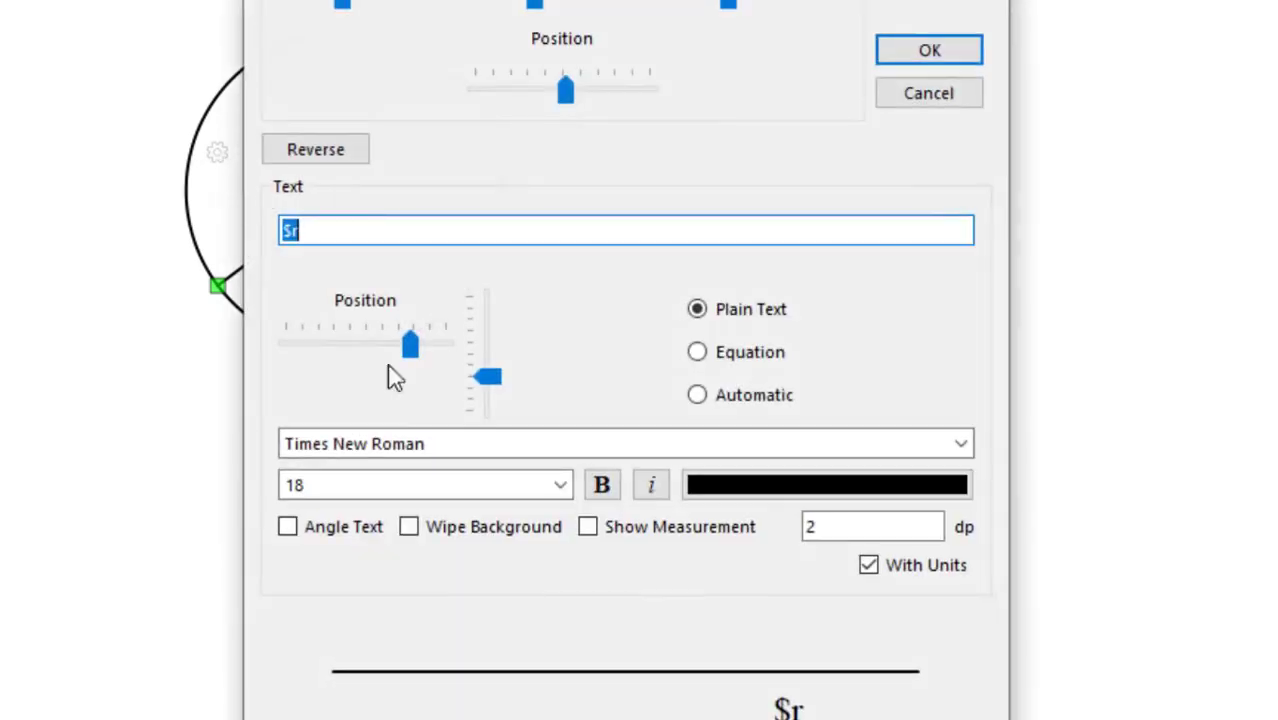
left_click_drag(488, 380, 490, 363)
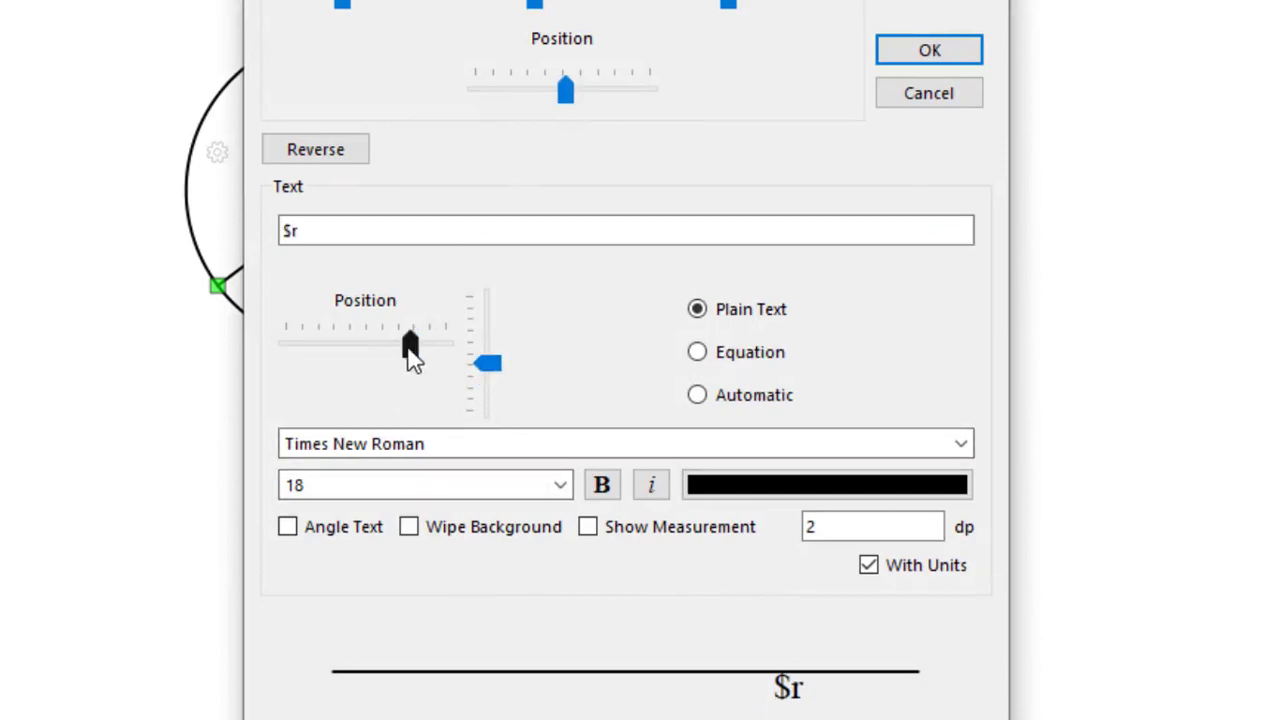
left_click_drag(408, 344, 427, 346)
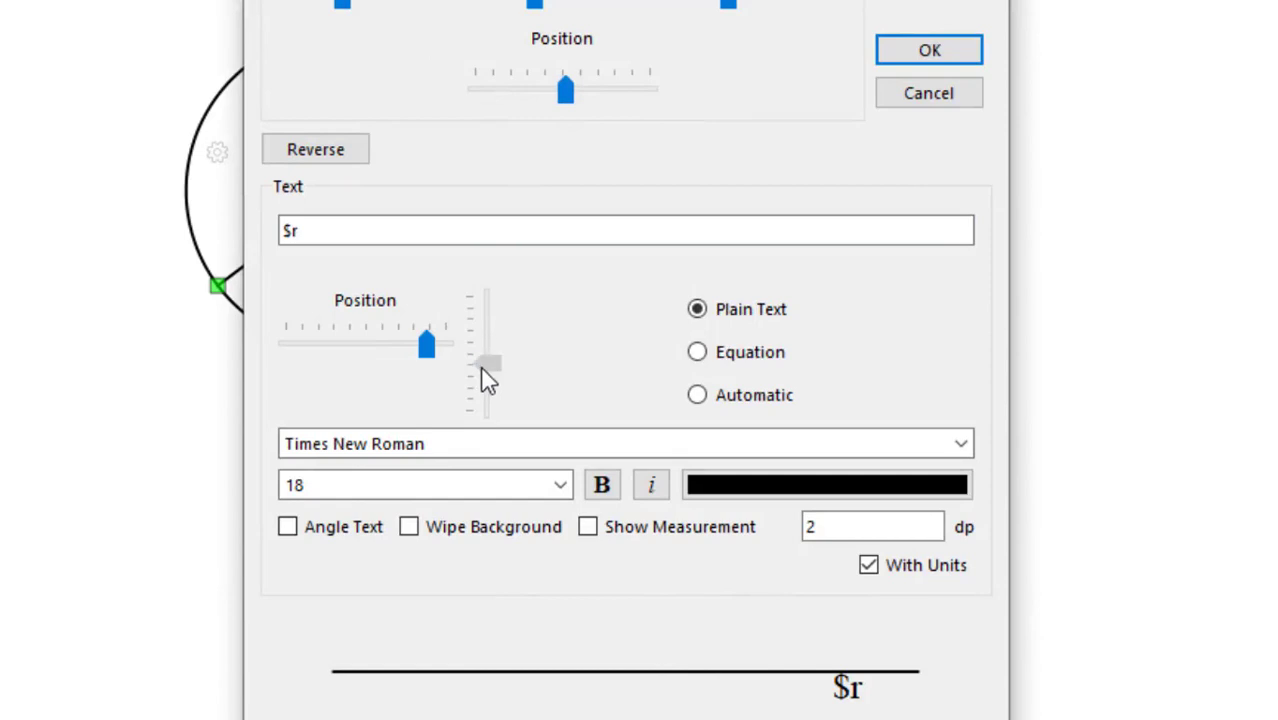
left_click(486, 378)
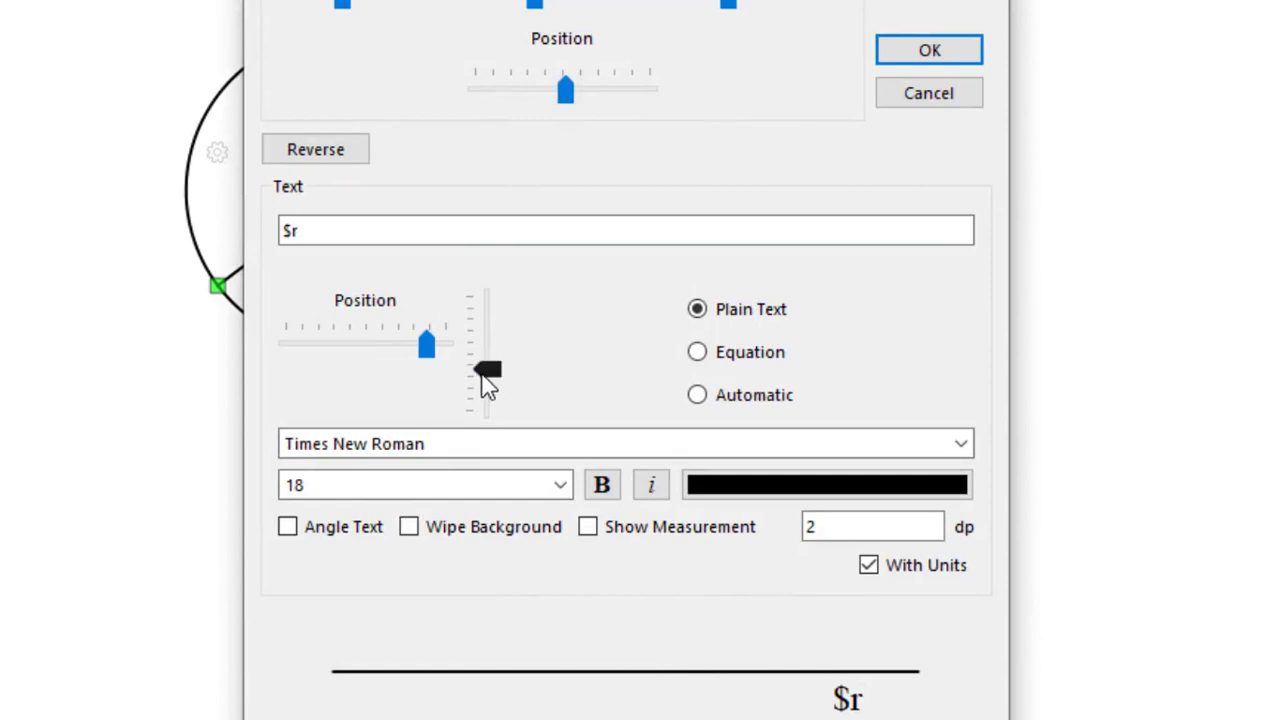
left_click(930, 51)
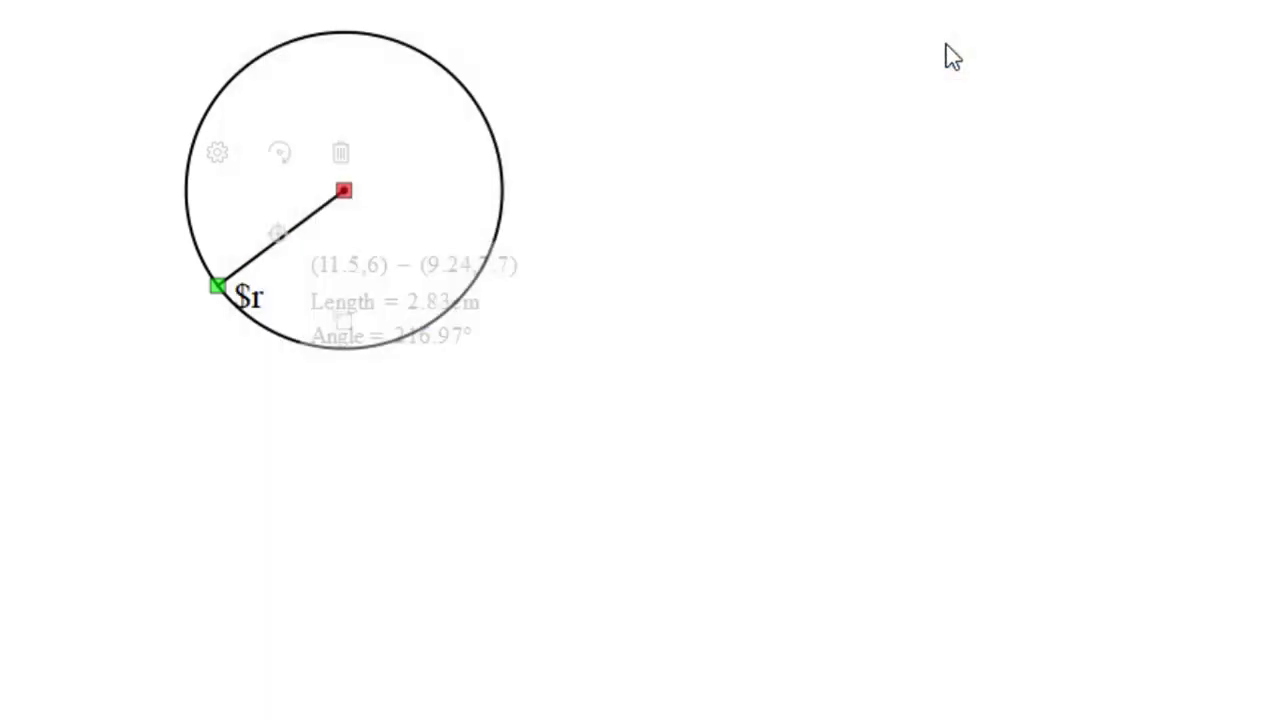
Step: Shift the $r label back along the radius line to slightly past its midpoint, keeping it below the line
left_click(218, 156)
left_click(424, 344)
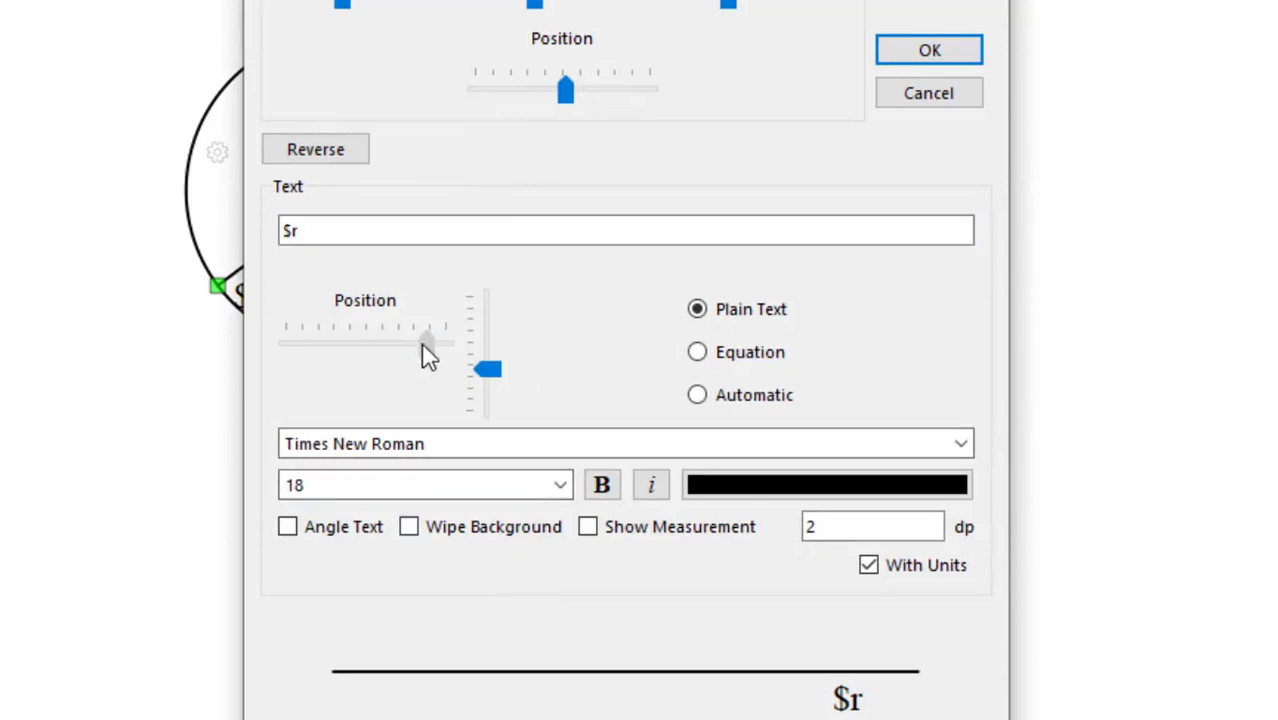
left_click_drag(421, 344, 398, 346)
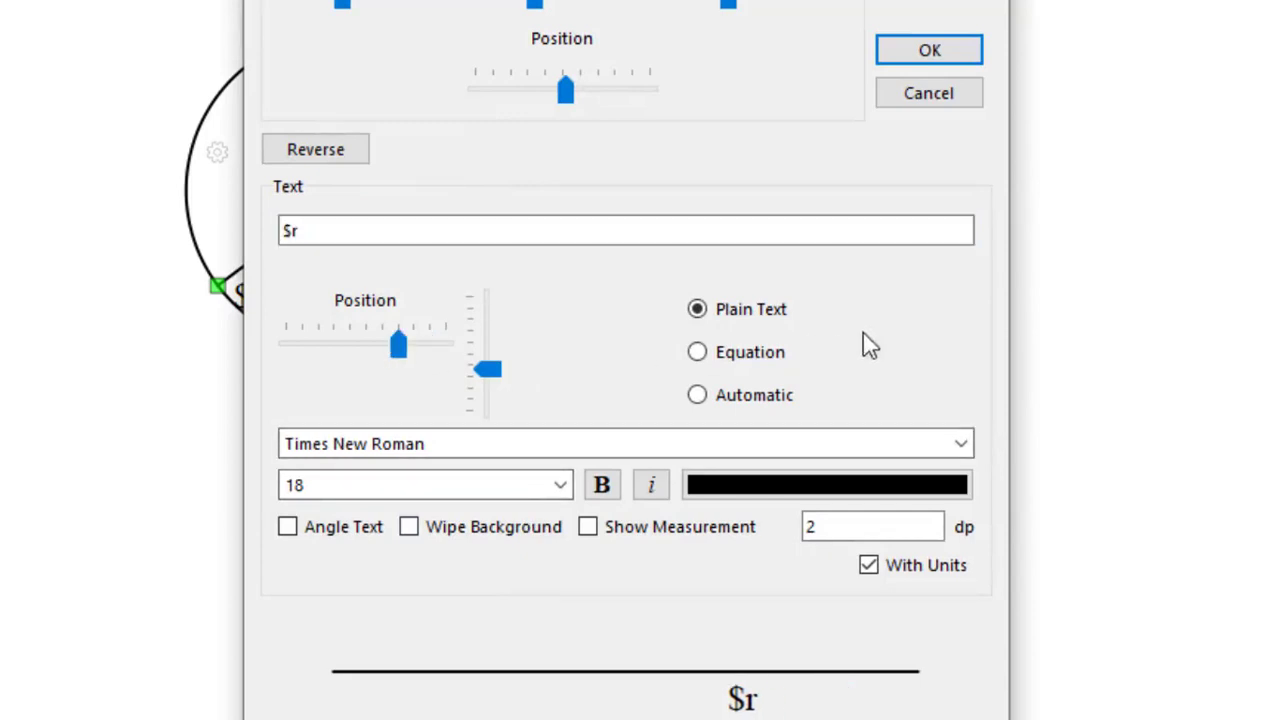
left_click(924, 54)
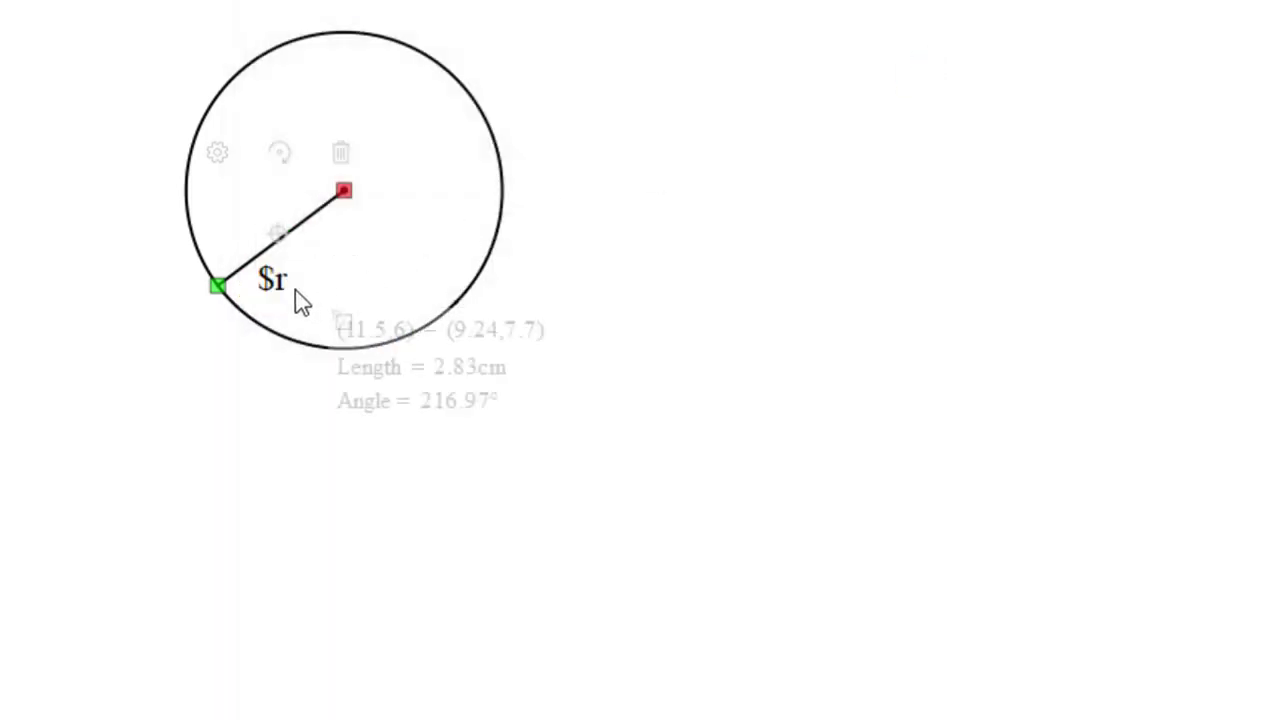
left_click(220, 158)
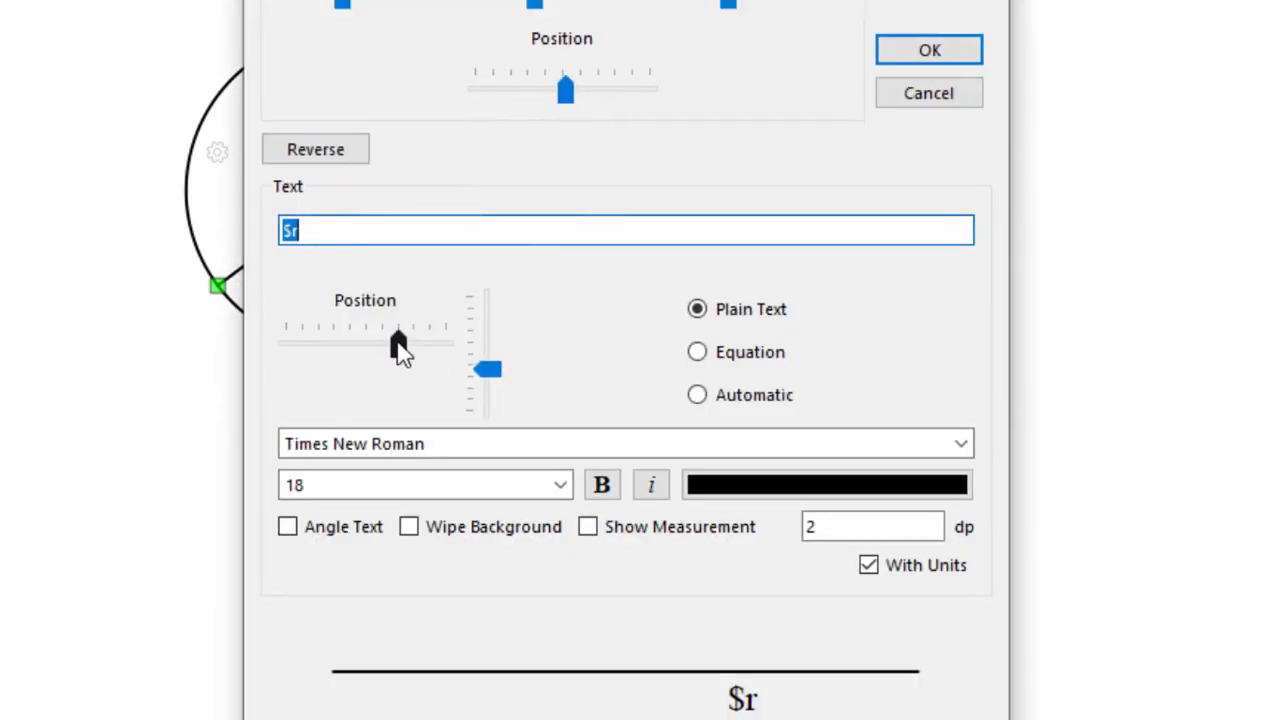
left_click_drag(398, 345, 381, 352)
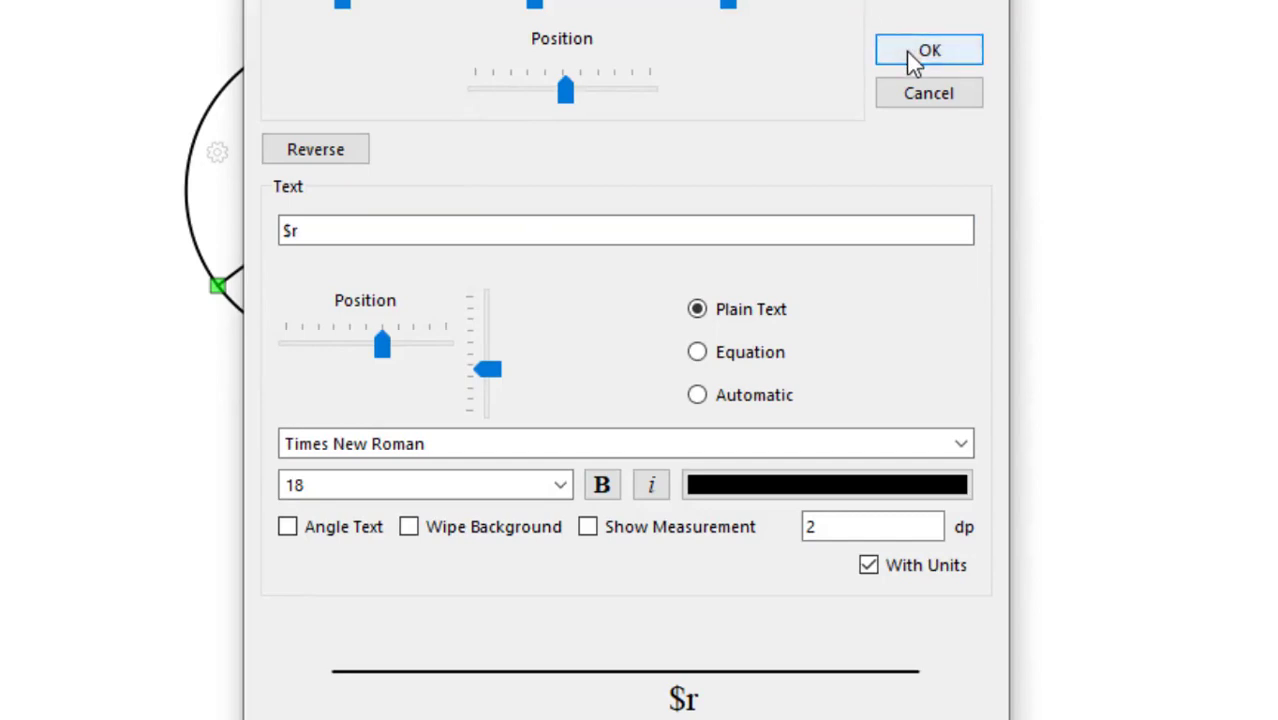
left_click(915, 55)
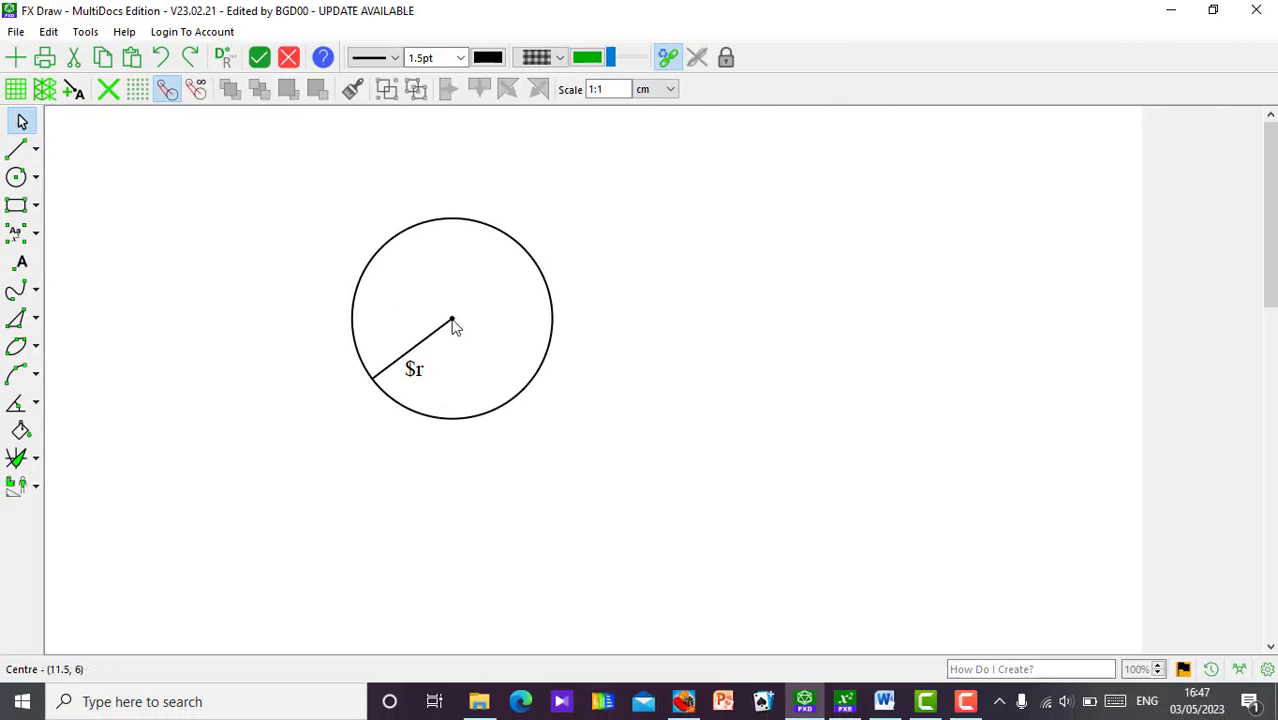
Step: Add a marked point label at the circle's centre
left_click(452, 322)
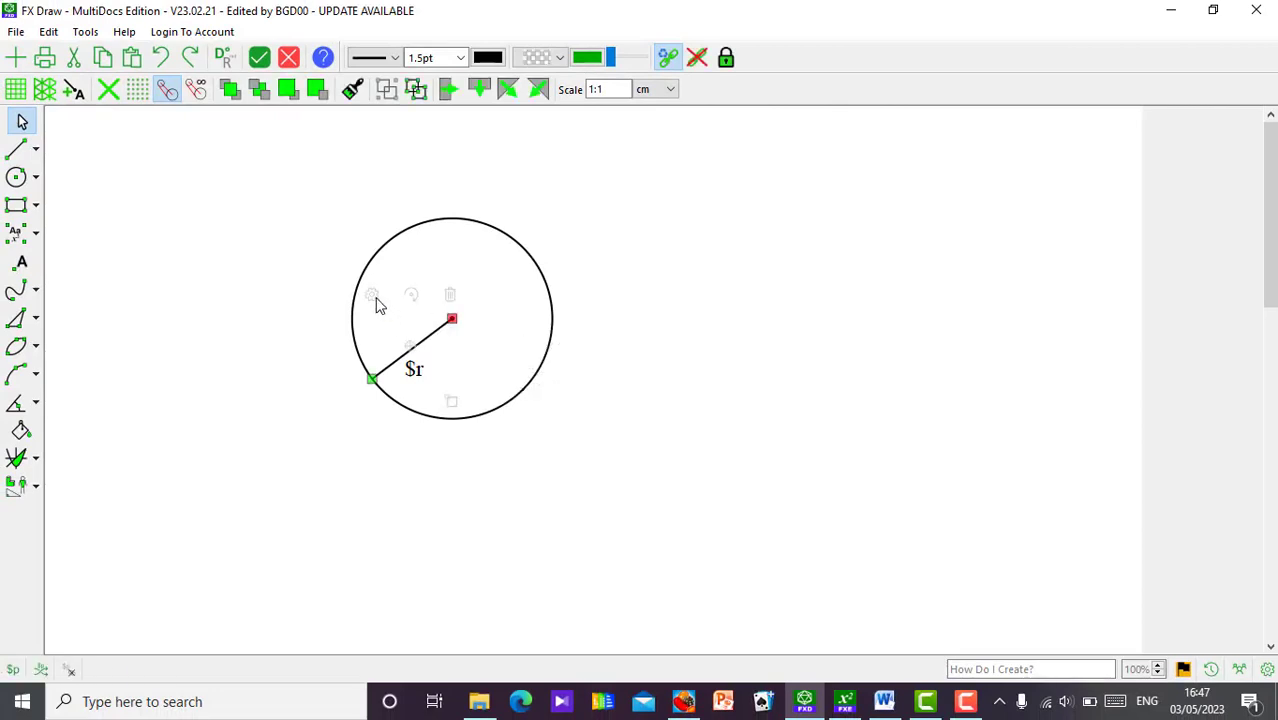
left_click(155, 290)
left_click(22, 265)
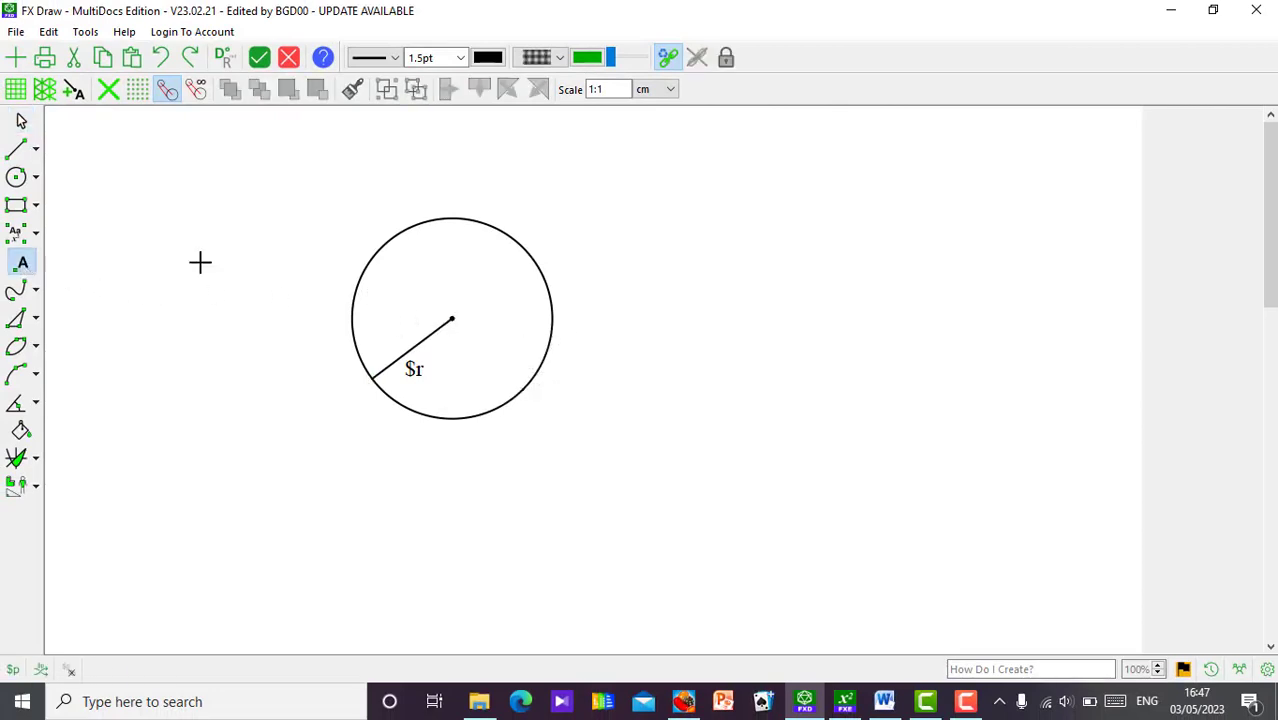
left_click(460, 314)
key("Escape")
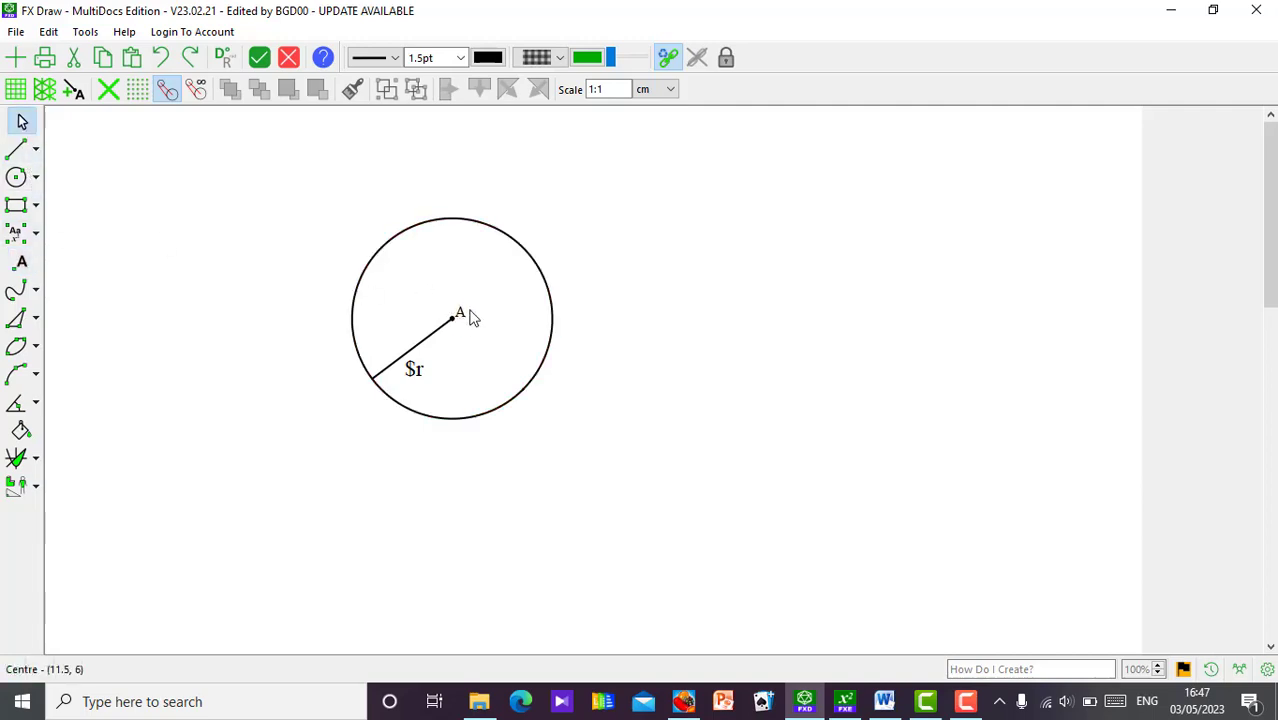
Step: Change the centre point's label to O and move it slightly farther from the centre dot
left_click(460, 316)
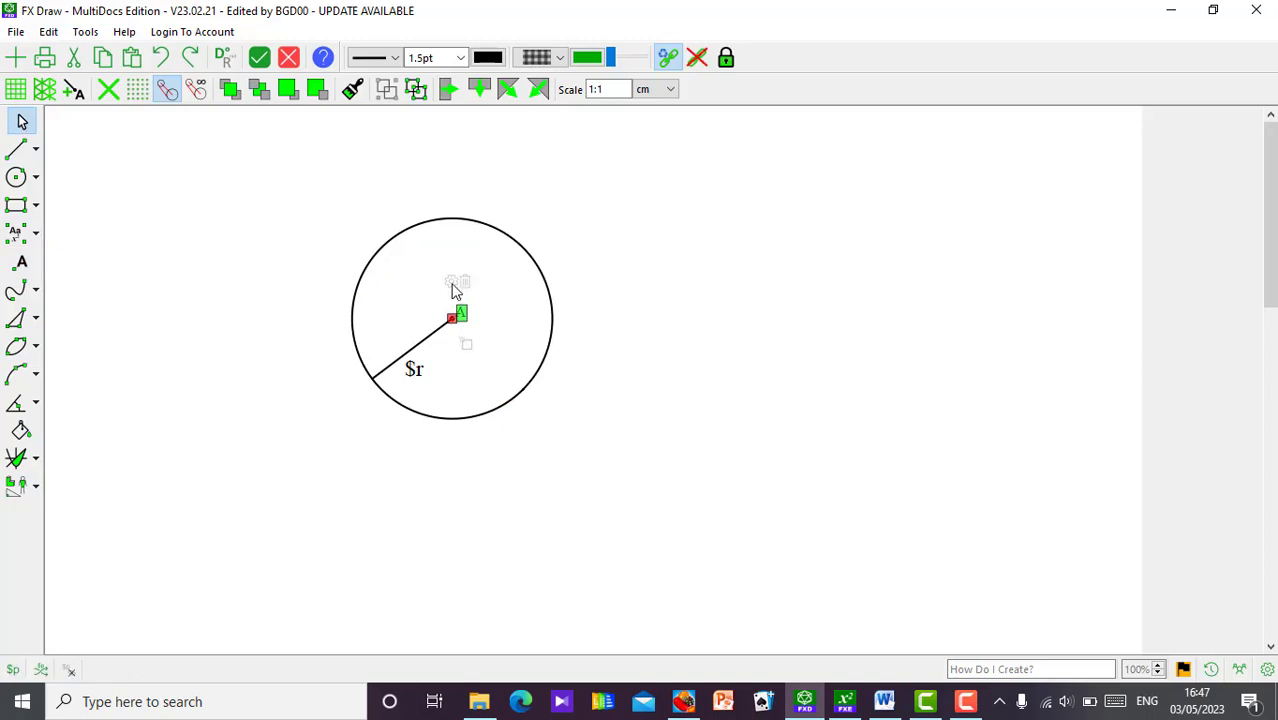
double_click(454, 288)
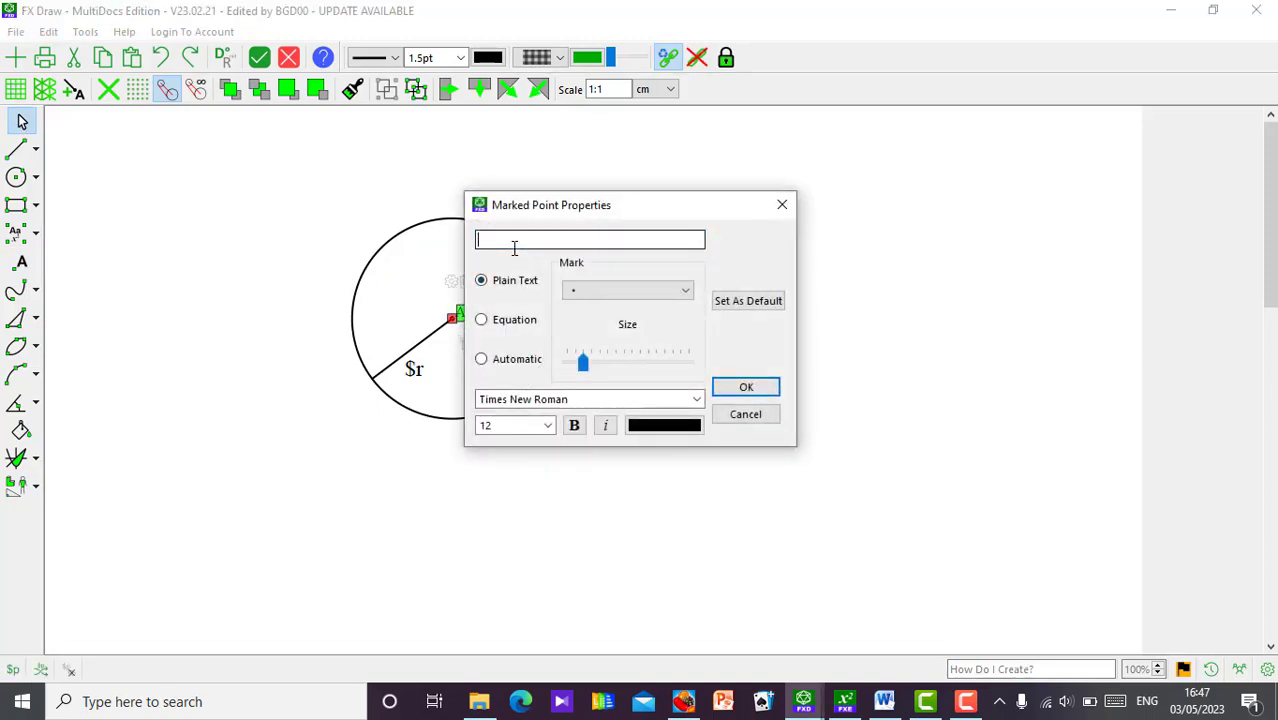
left_click(718, 392)
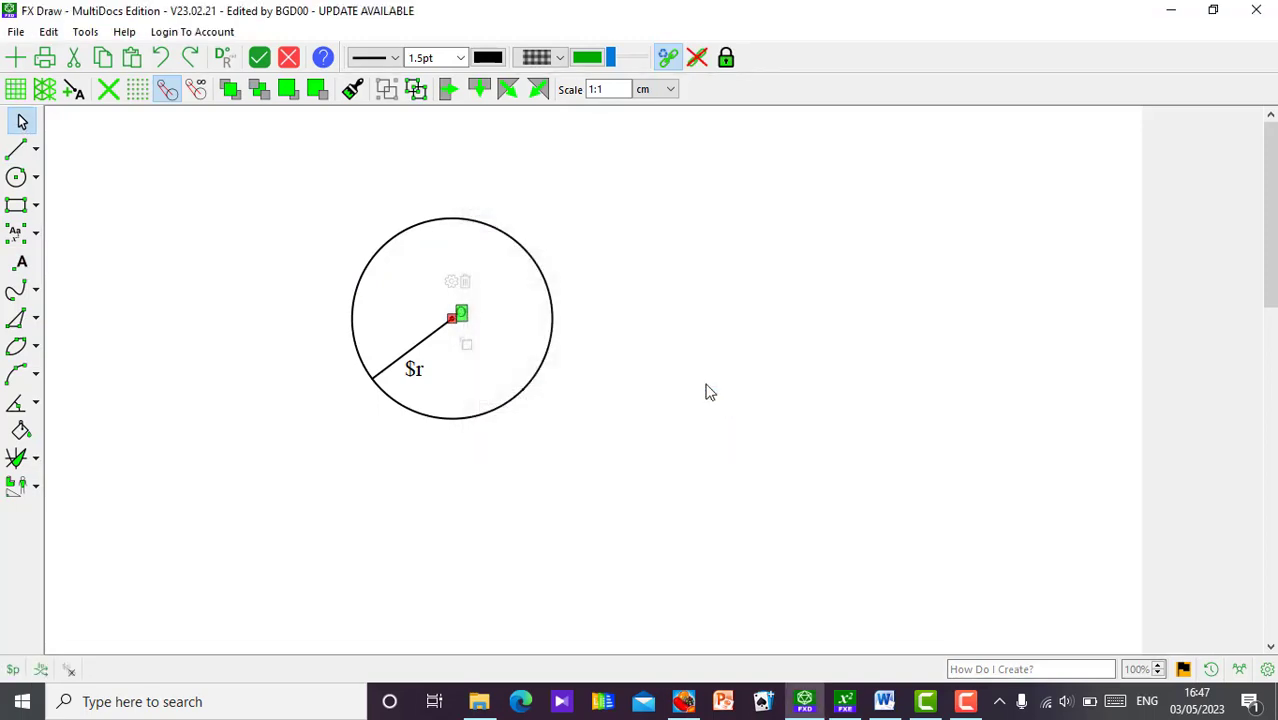
left_click_drag(467, 320, 469, 317)
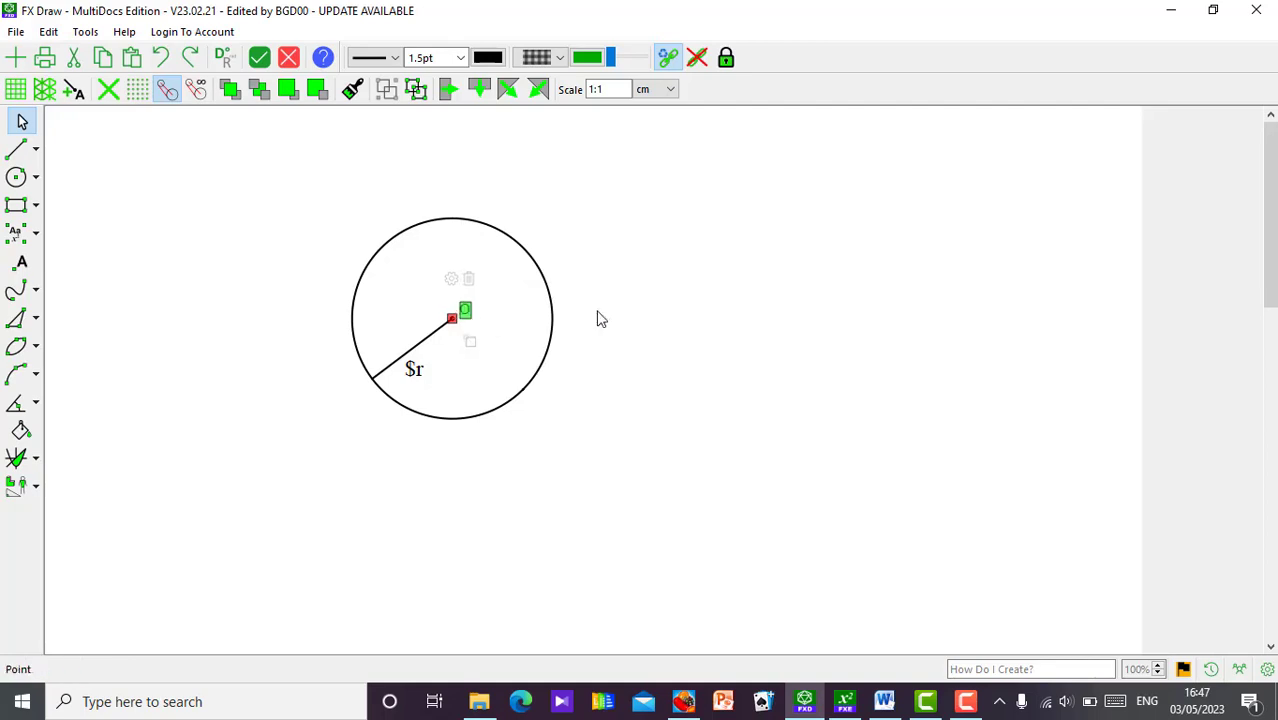
left_click(667, 318)
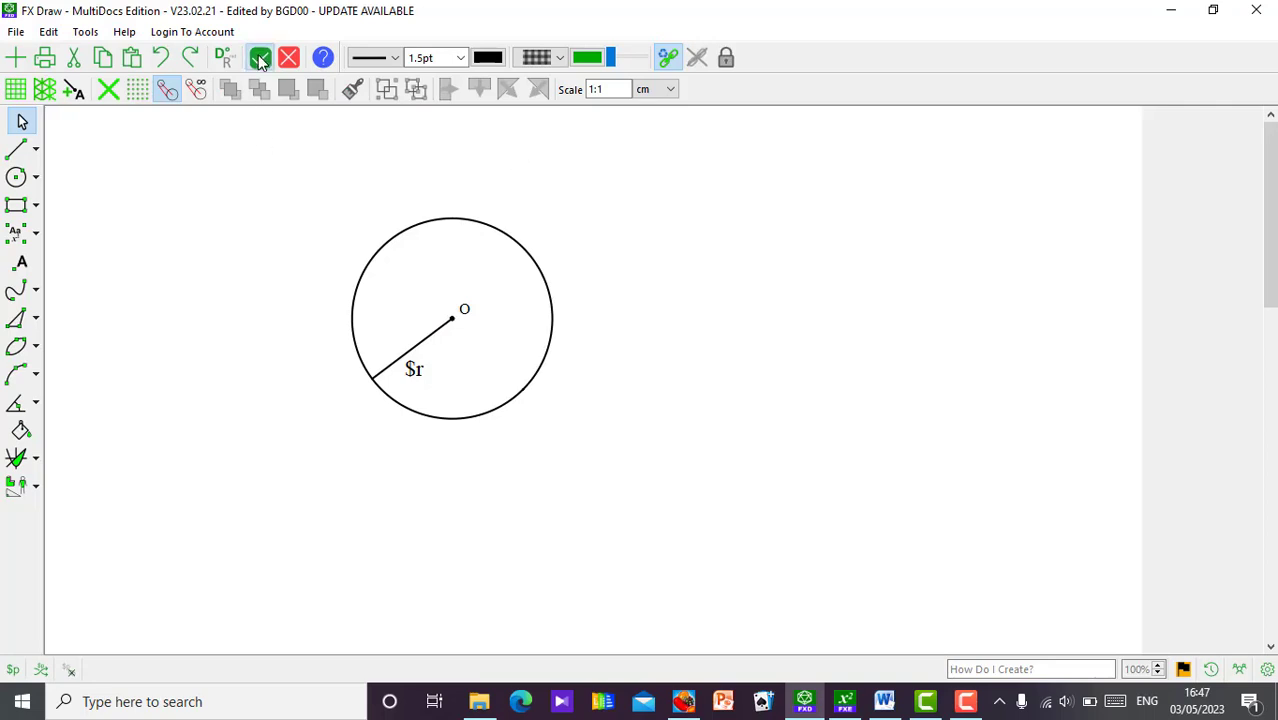
Step: Insert the finished circle diagram into the Word document and place it to the right of the area calculations
key("alt+Tab")
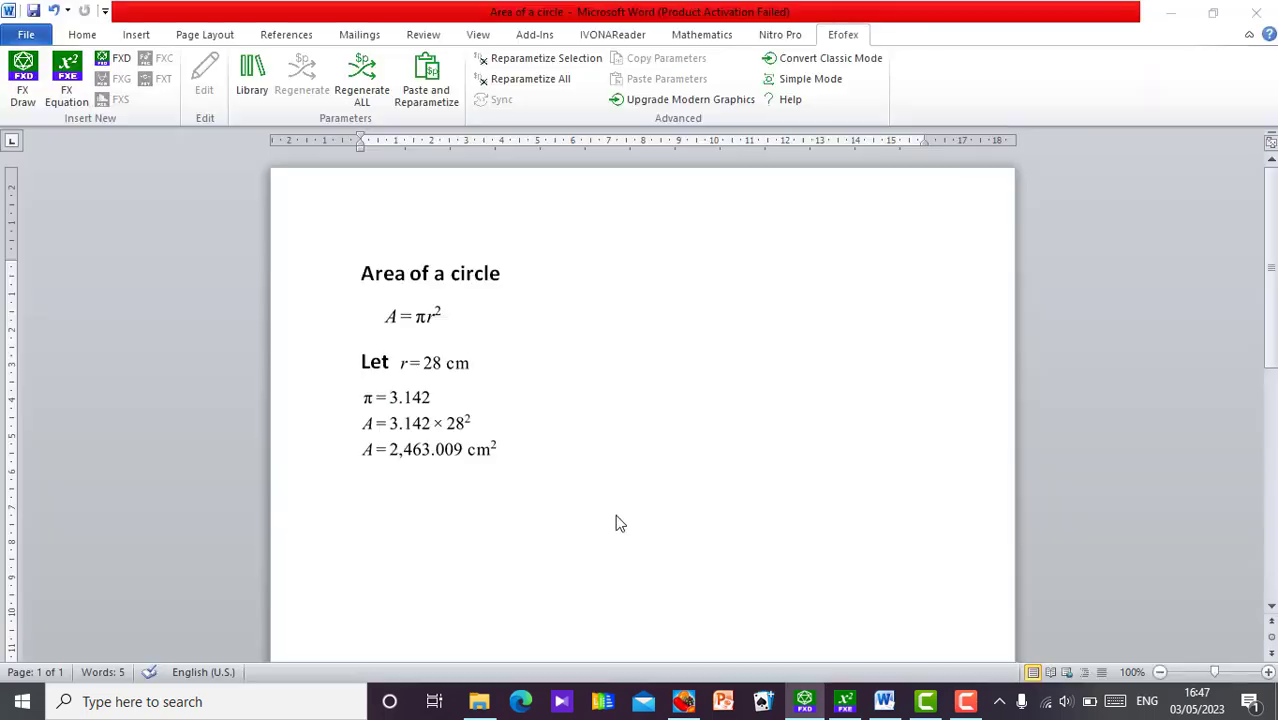
key("ctrl+v")
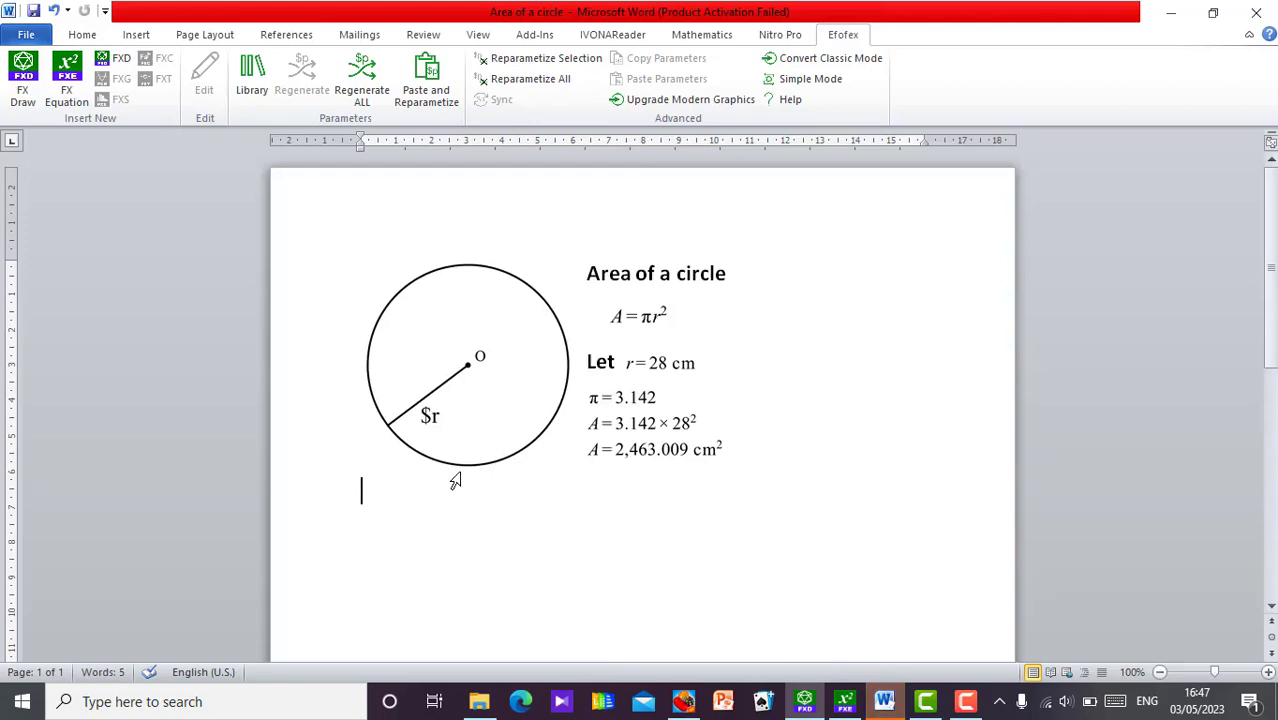
left_click_drag(458, 457, 652, 475)
left_click(668, 515)
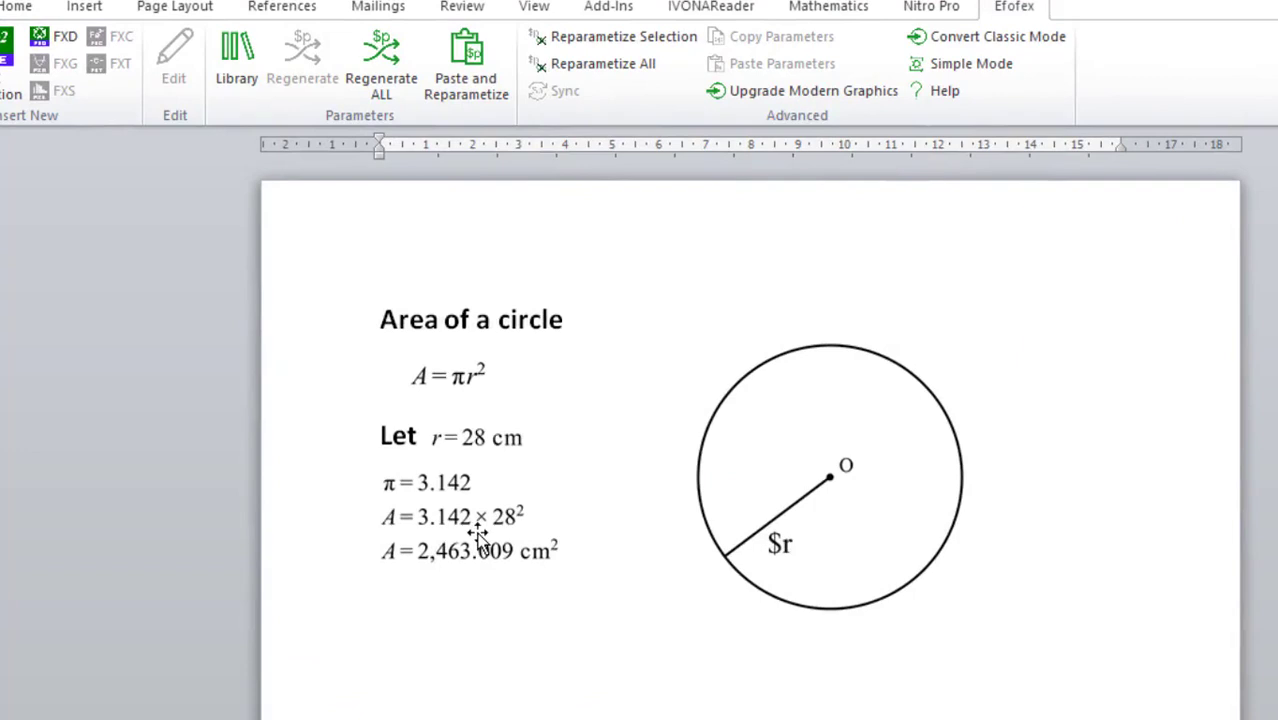
Step: Copy the parameters from the r = 28 cm equation and paste them into the circle diagram
left_click(479, 438)
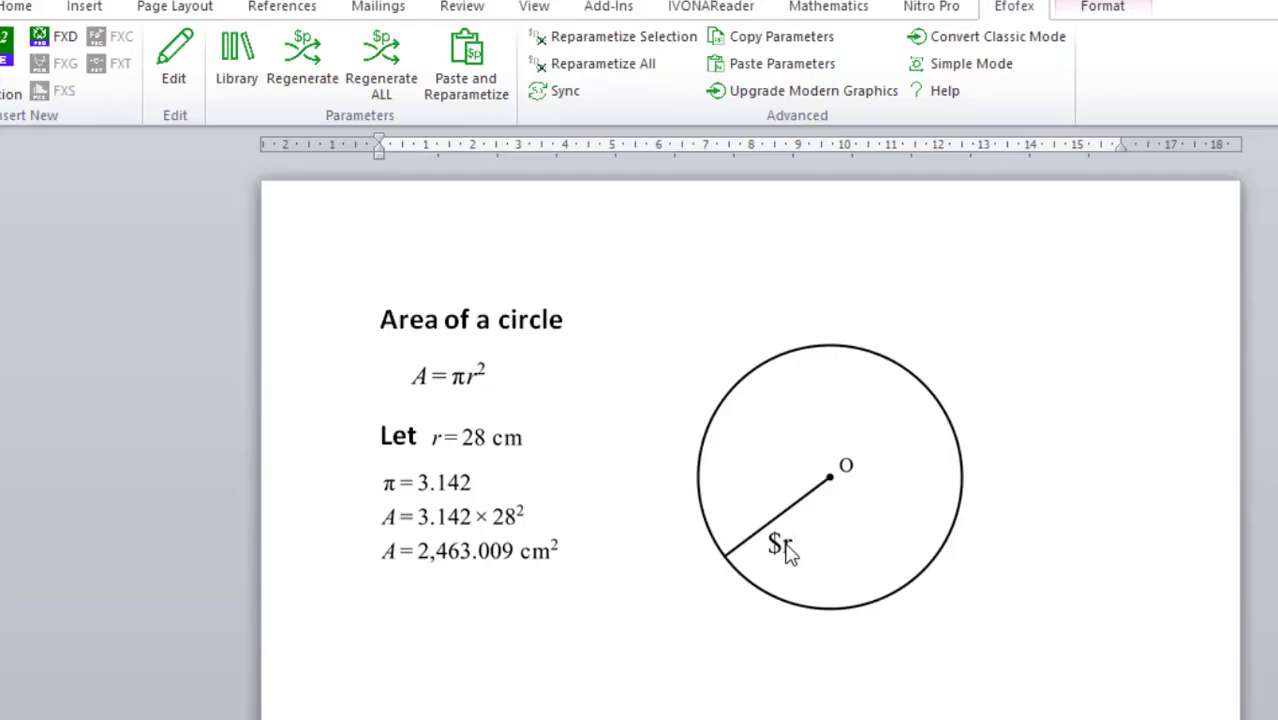
left_click(782, 543)
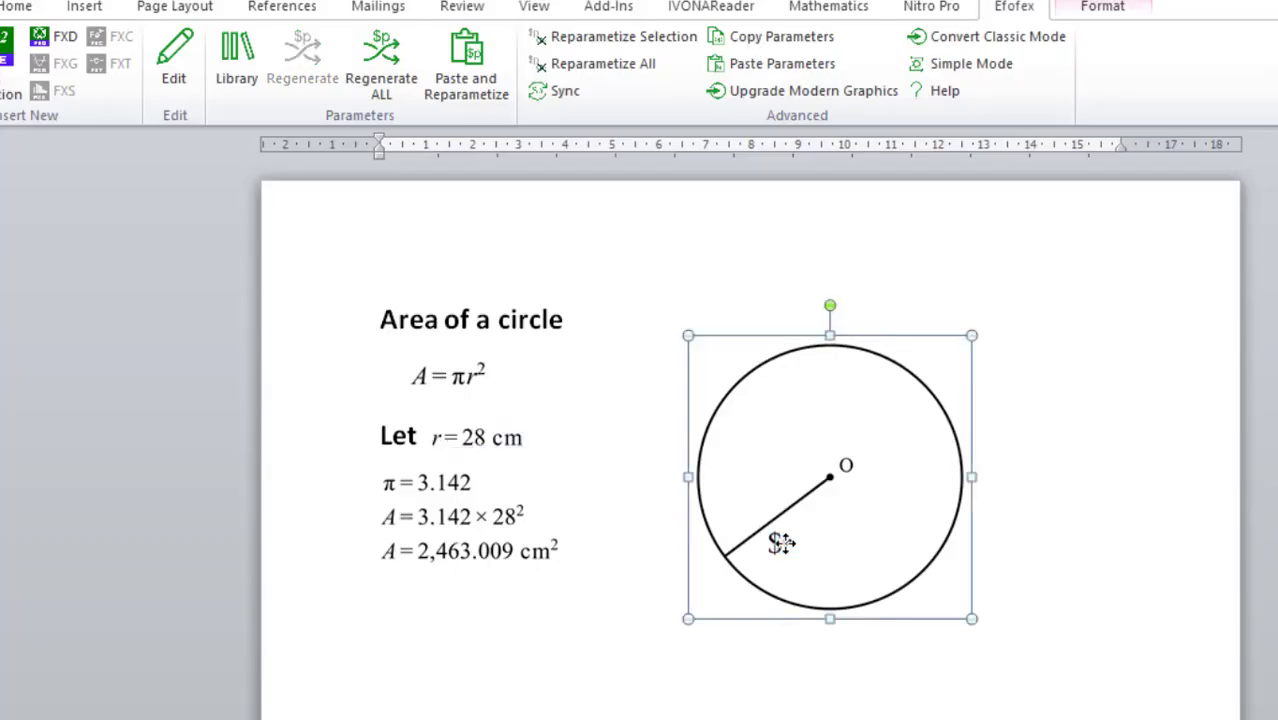
left_click(755, 66)
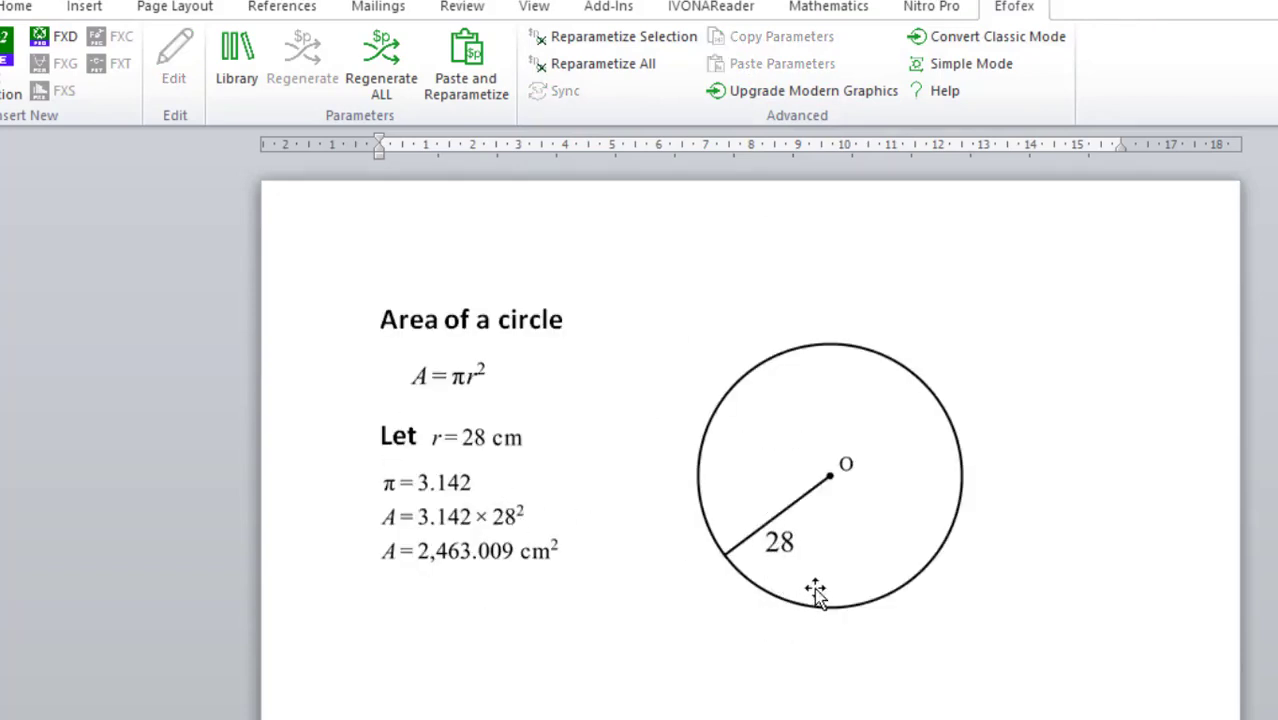
Step: Reopen the circle diagram in FX Draw and change the radius line's label text to $r cm
left_click(792, 544)
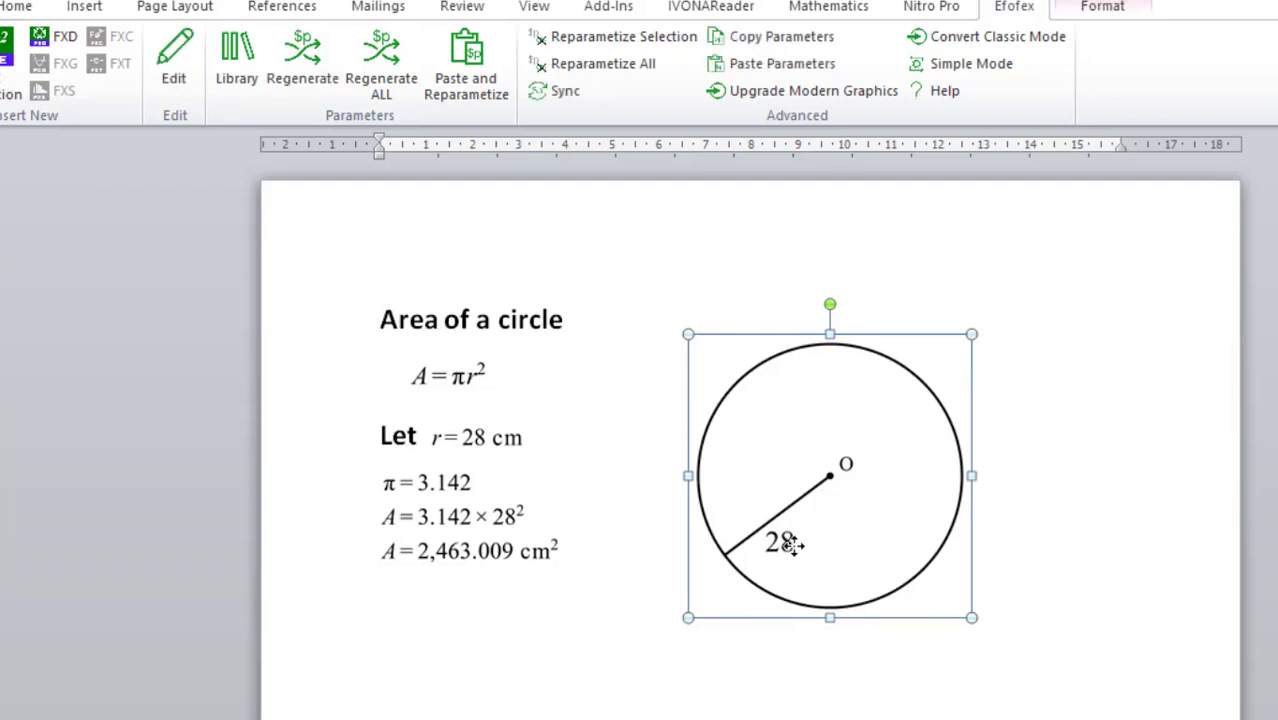
left_click(173, 62)
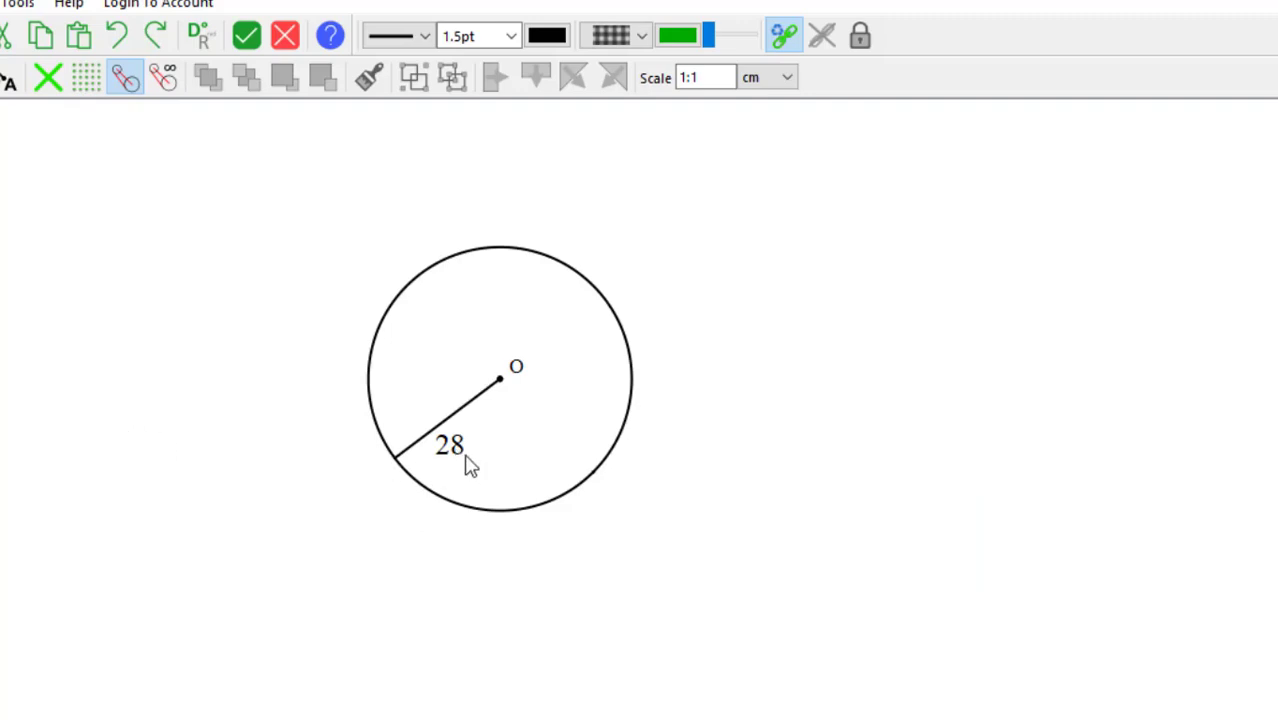
left_click(451, 447)
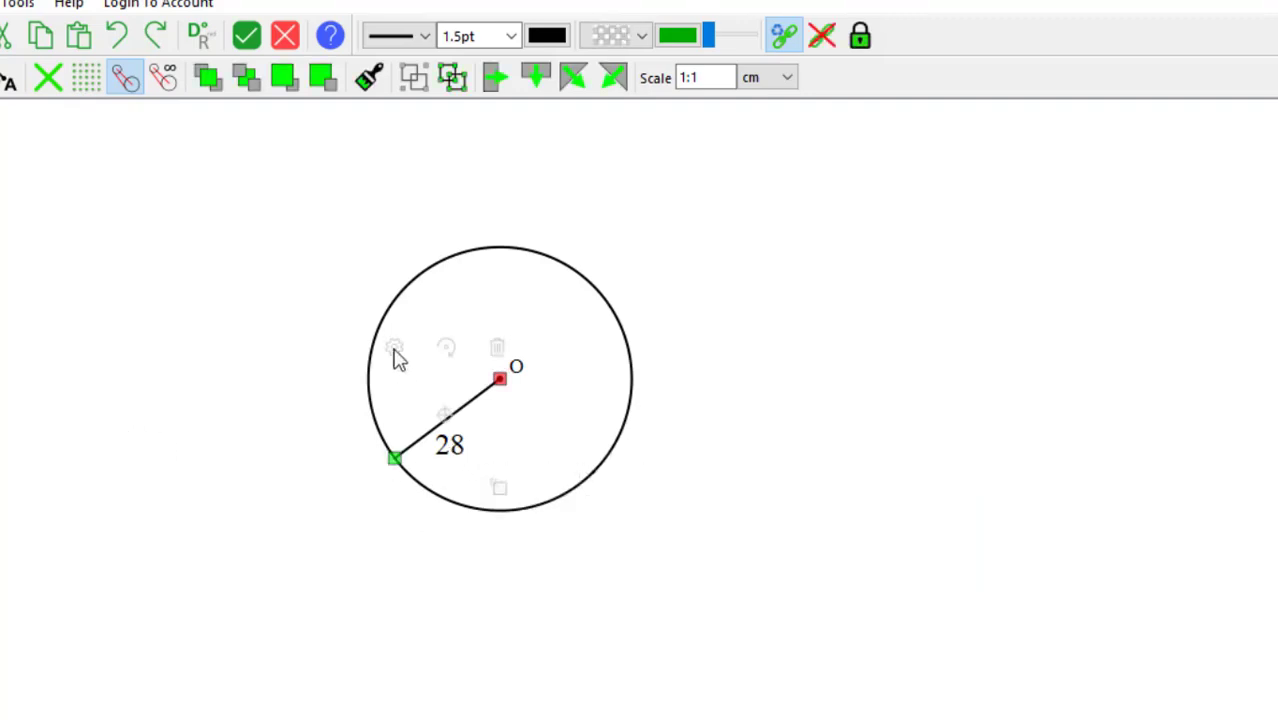
left_click(397, 352)
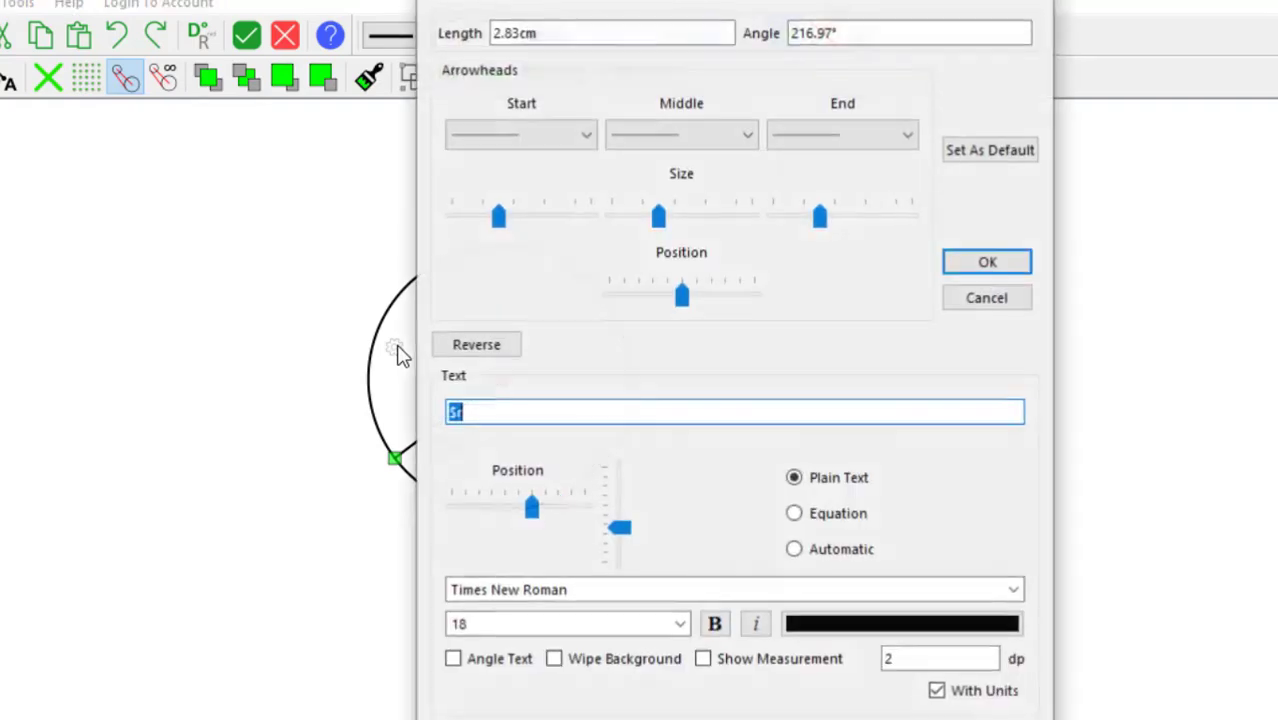
left_click(502, 414)
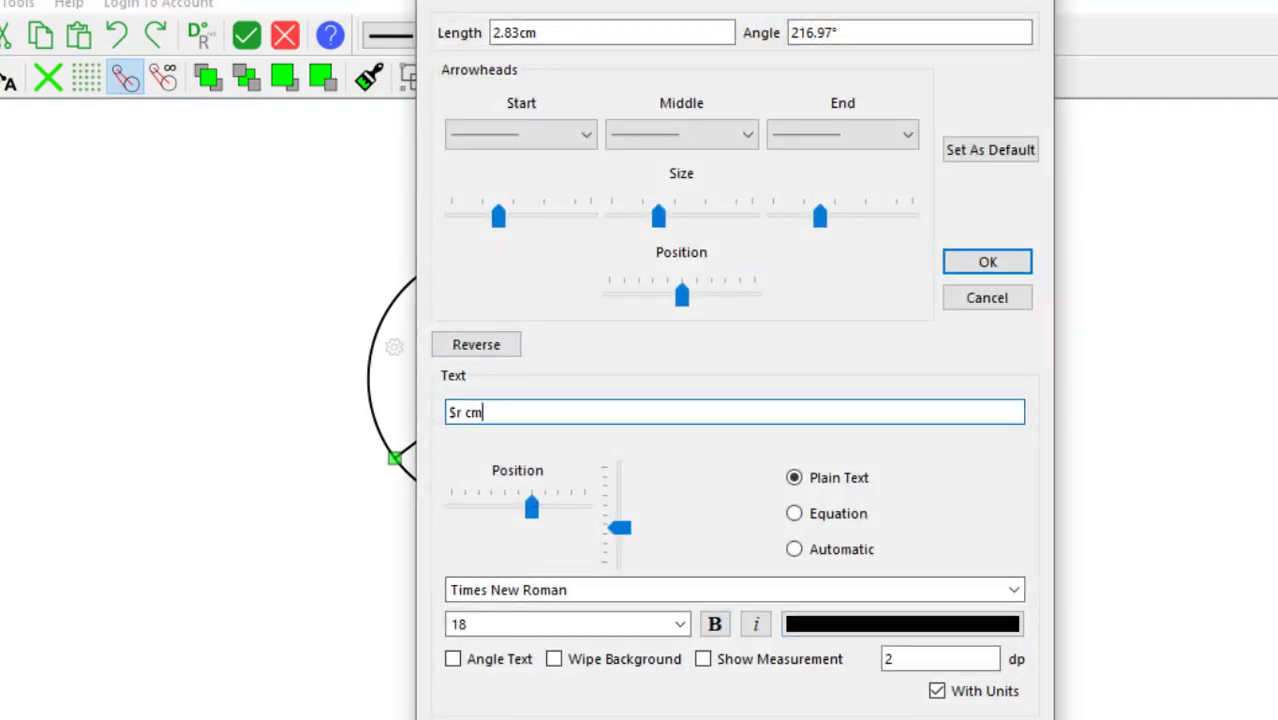
left_click(994, 262)
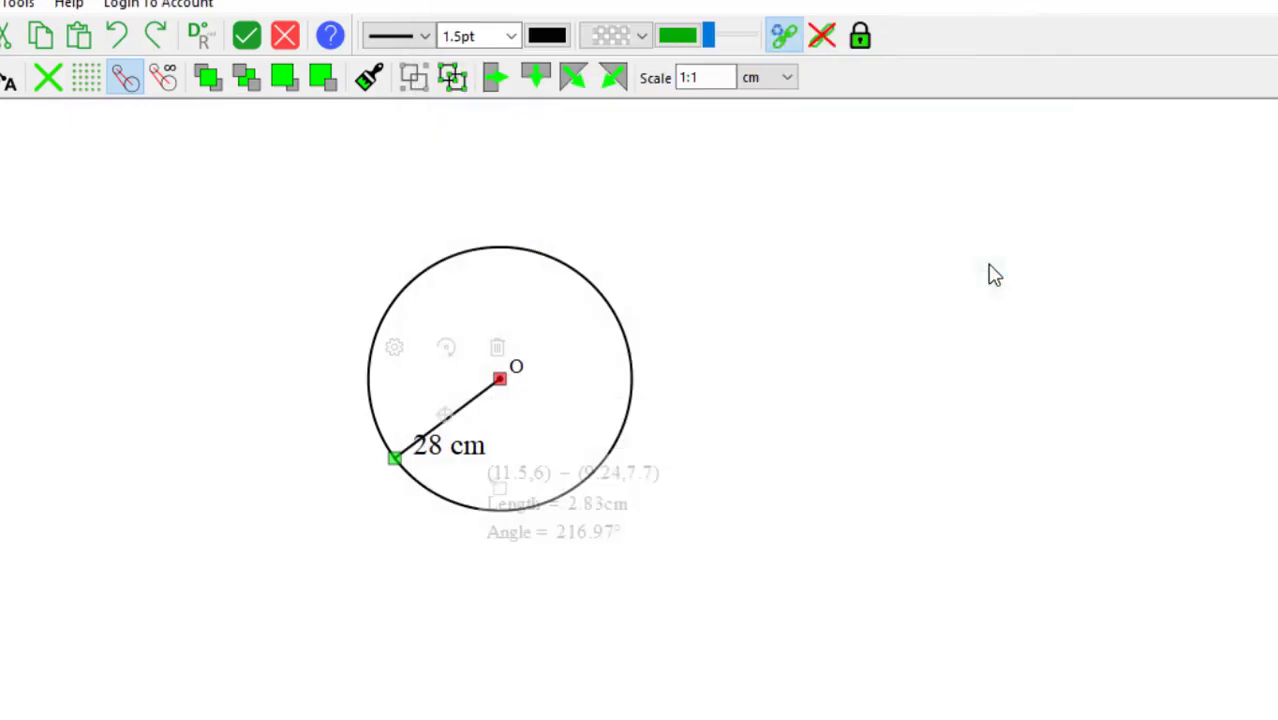
left_click(1108, 587)
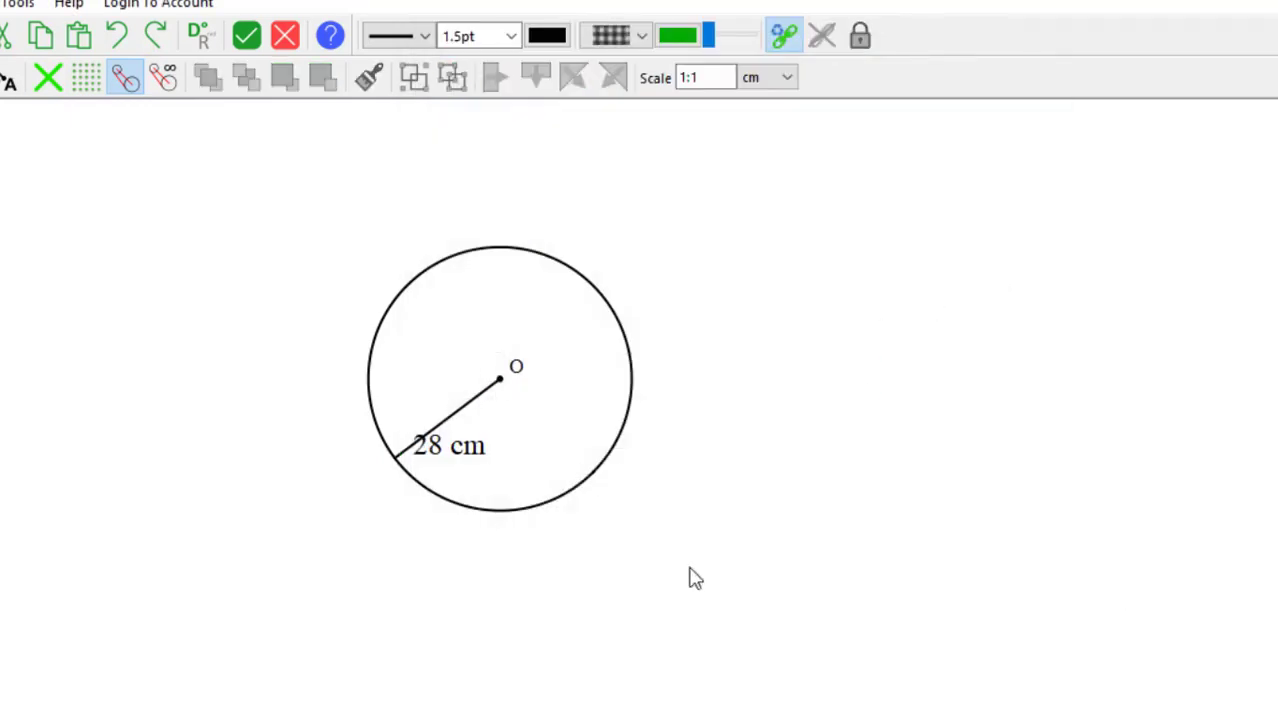
Step: Try shifting the radius line's text label along the line towards the circumference
left_click(426, 442)
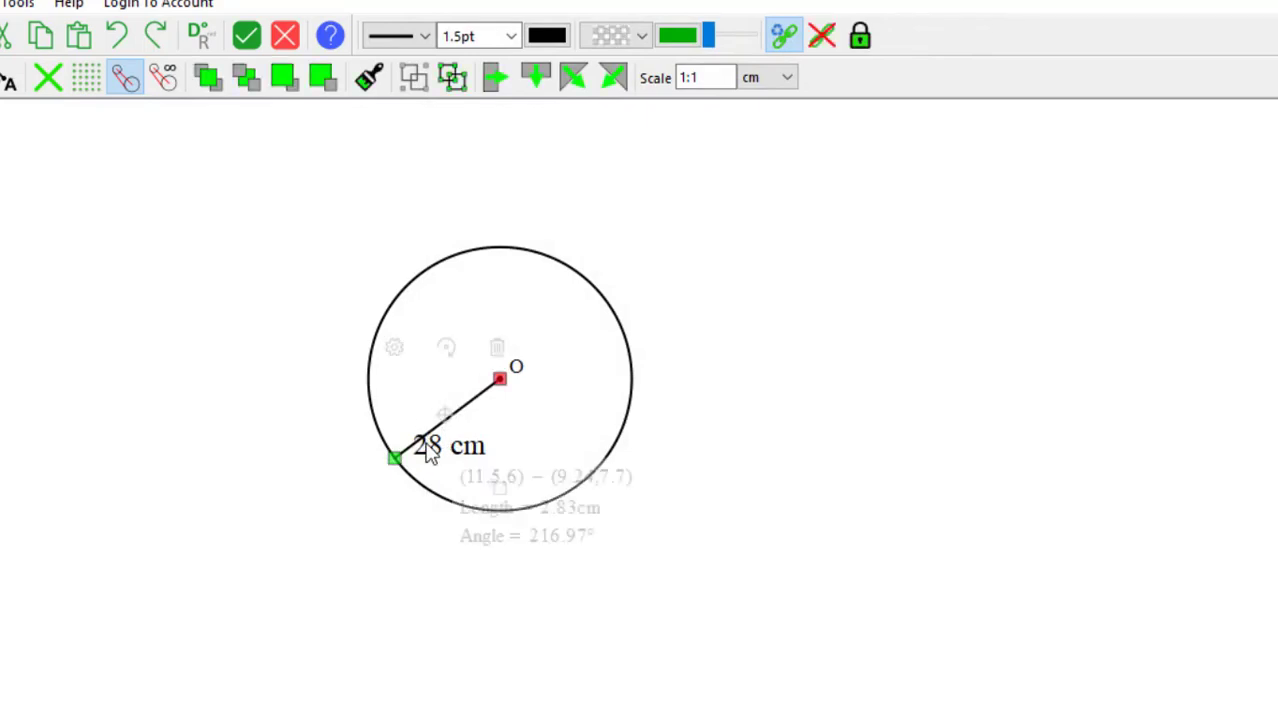
left_click(397, 350)
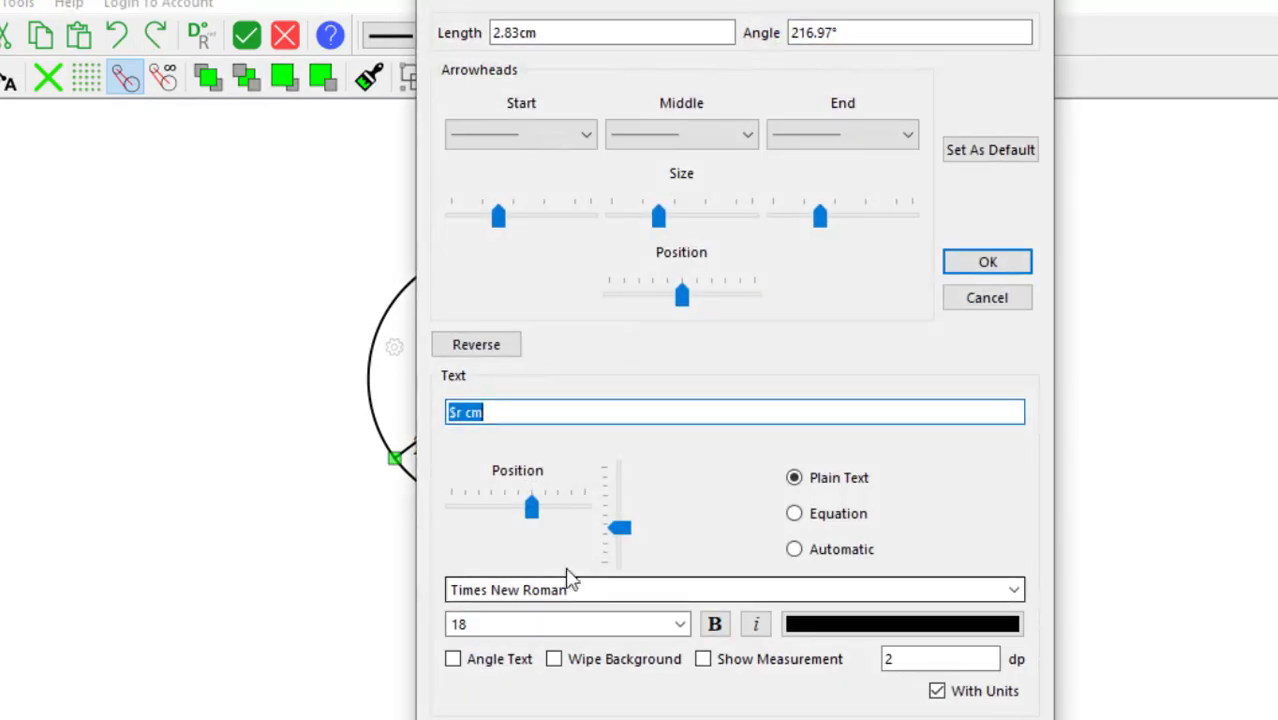
left_click(534, 511)
left_click_drag(540, 520, 542, 517)
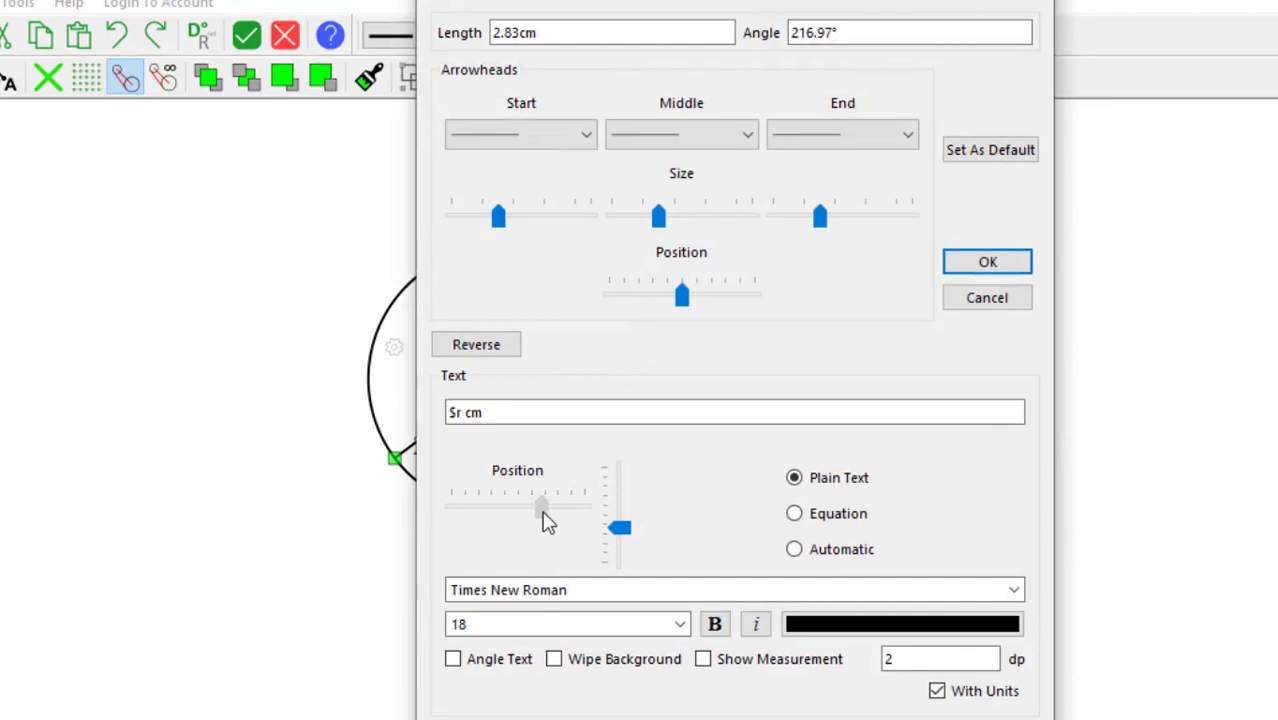
left_click(983, 263)
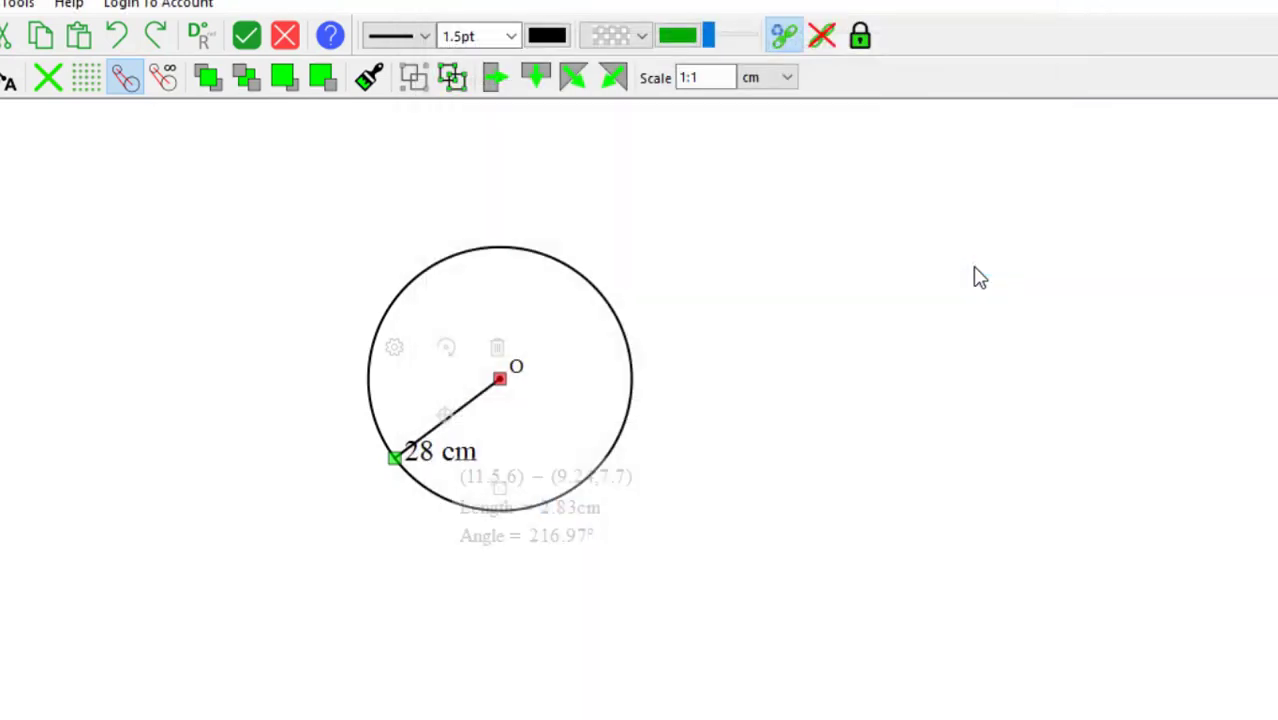
Step: Shift the radius line's text label along the line towards the centre and slightly farther below it so it clears the line
left_click(396, 350)
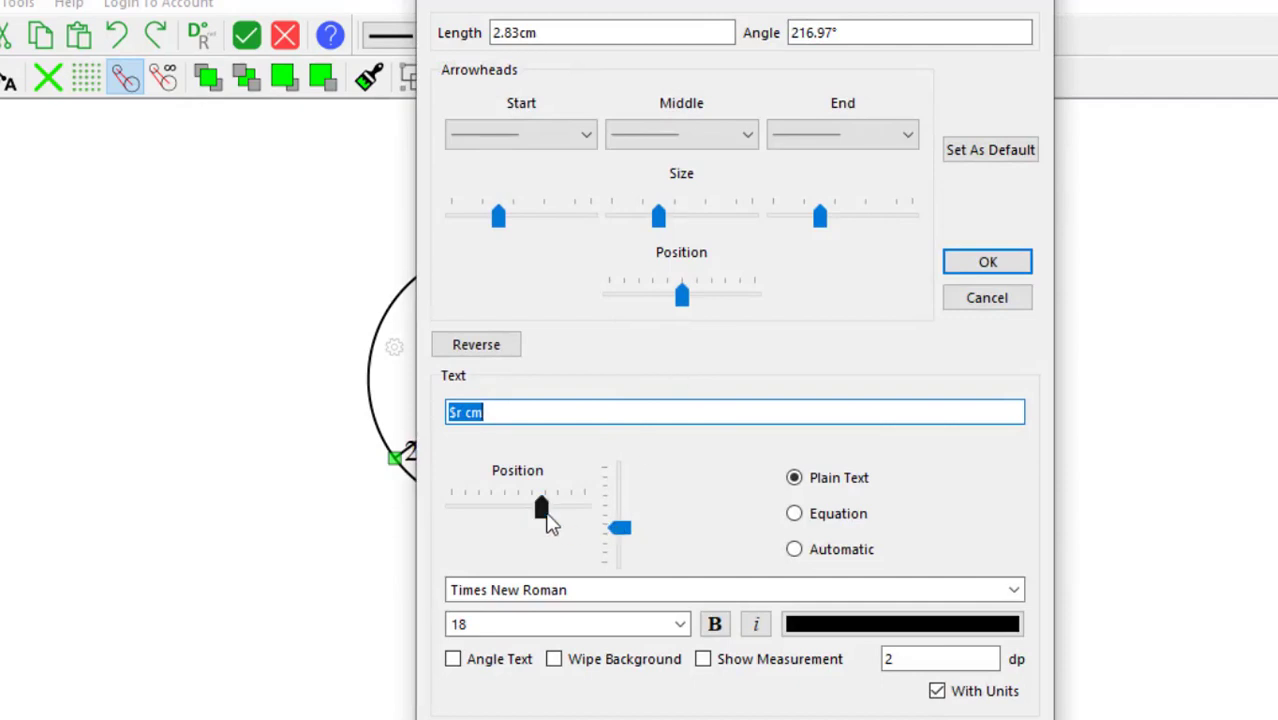
left_click_drag(545, 515, 527, 520)
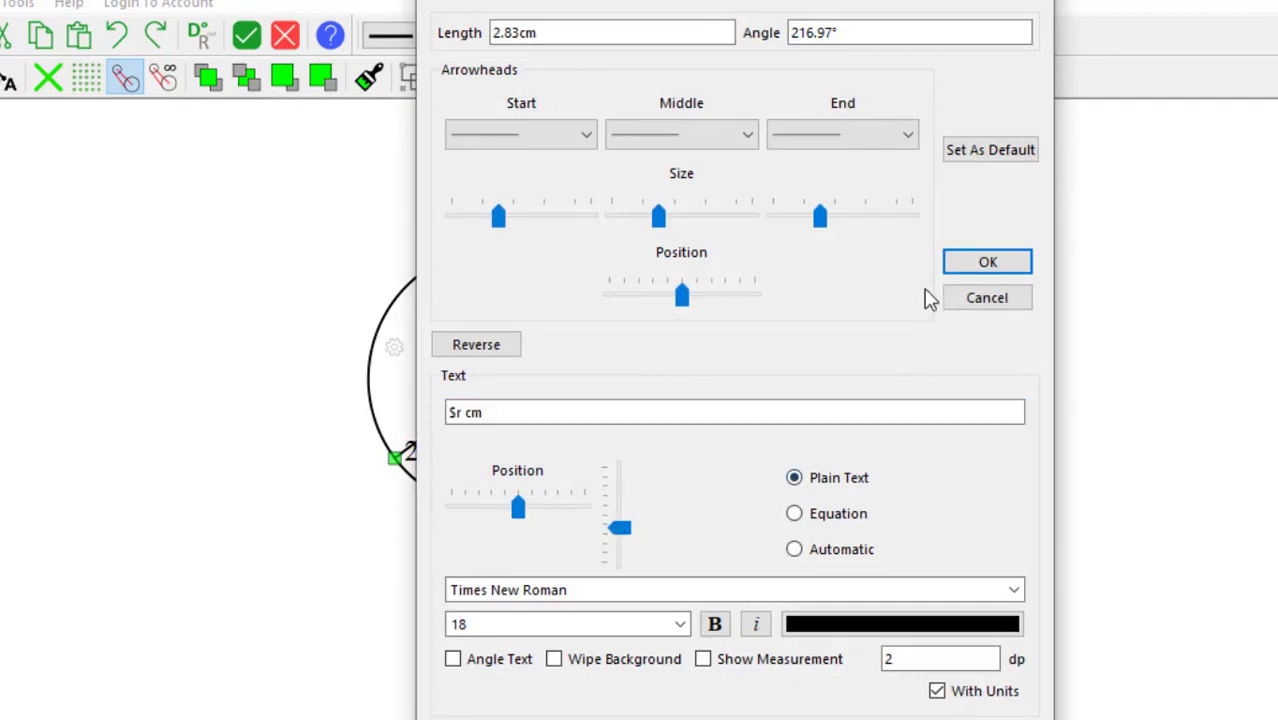
left_click(950, 266)
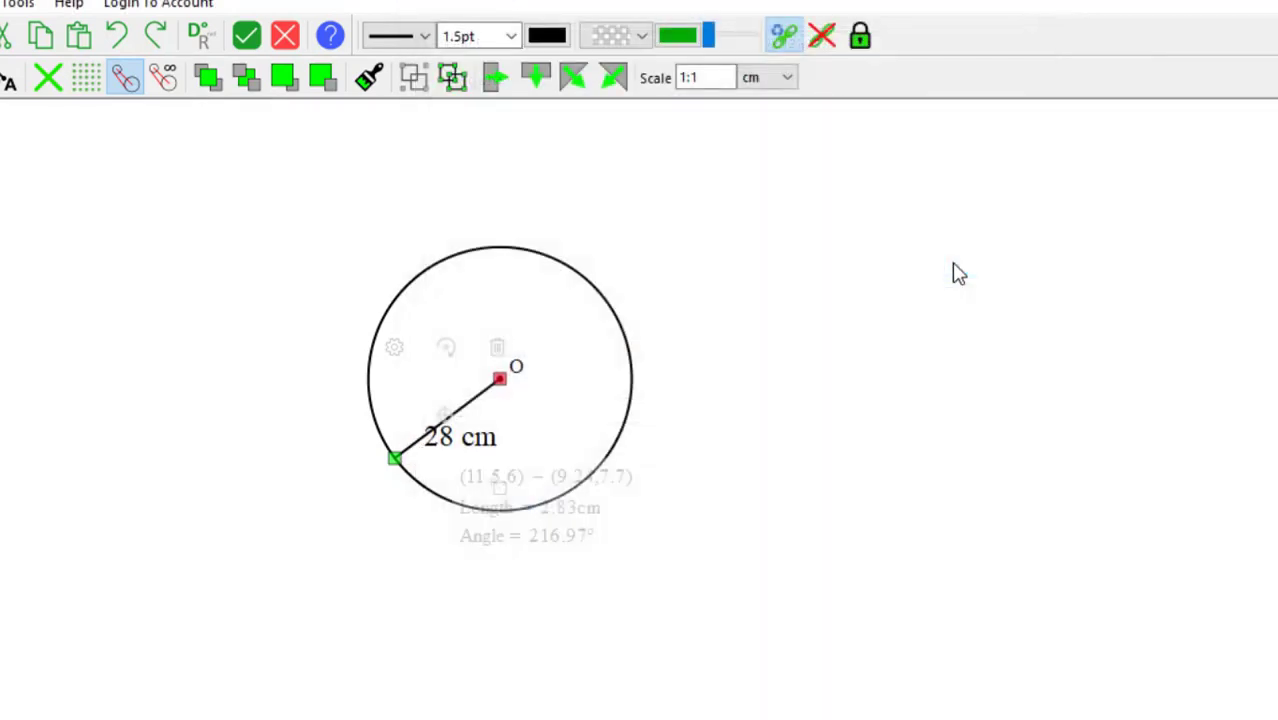
left_click(398, 350)
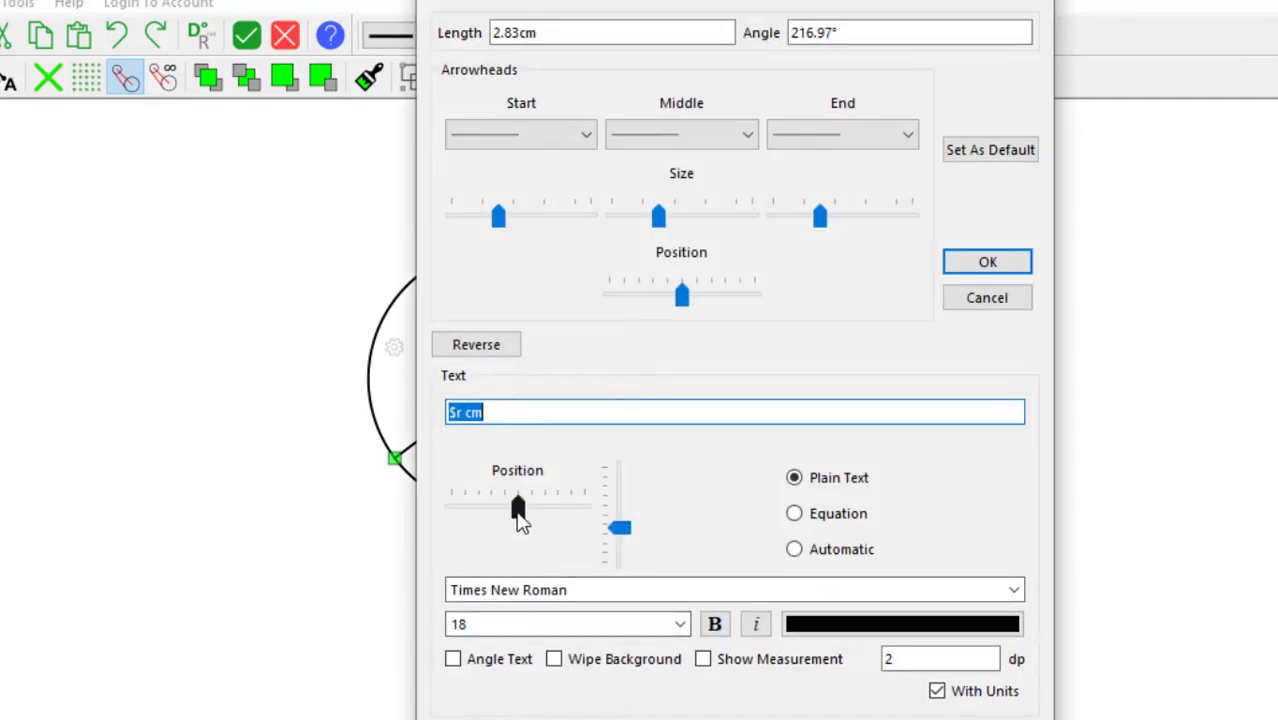
left_click_drag(516, 513, 508, 516)
left_click_drag(618, 531, 619, 538)
left_click(988, 263)
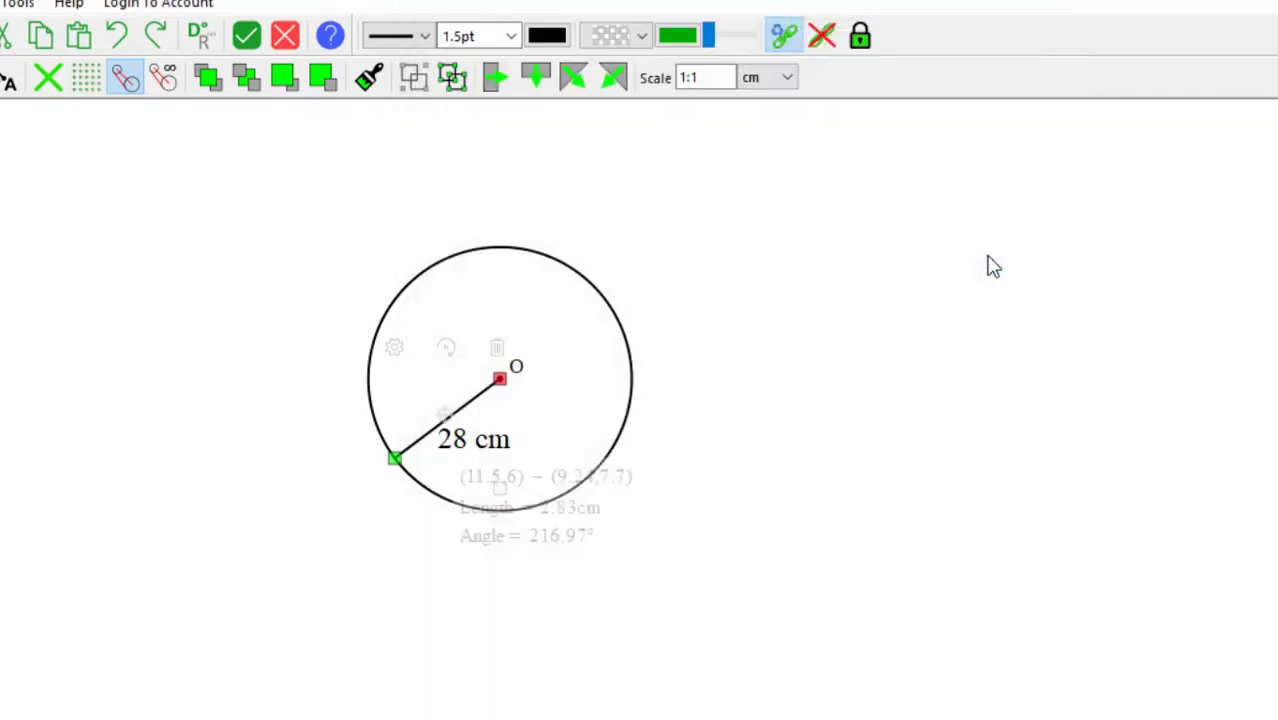
Step: Update the circle diagram in the Word document and move it slightly up beside the area calculations
left_click(204, 520)
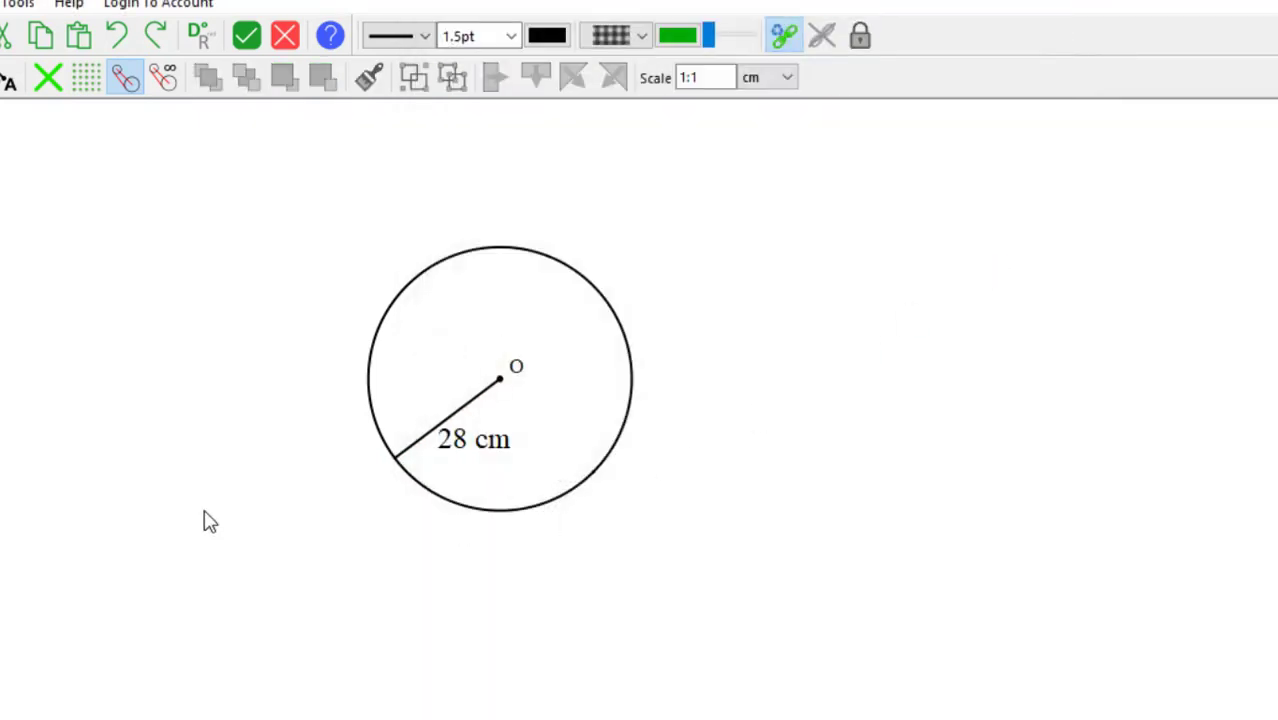
left_click(249, 37)
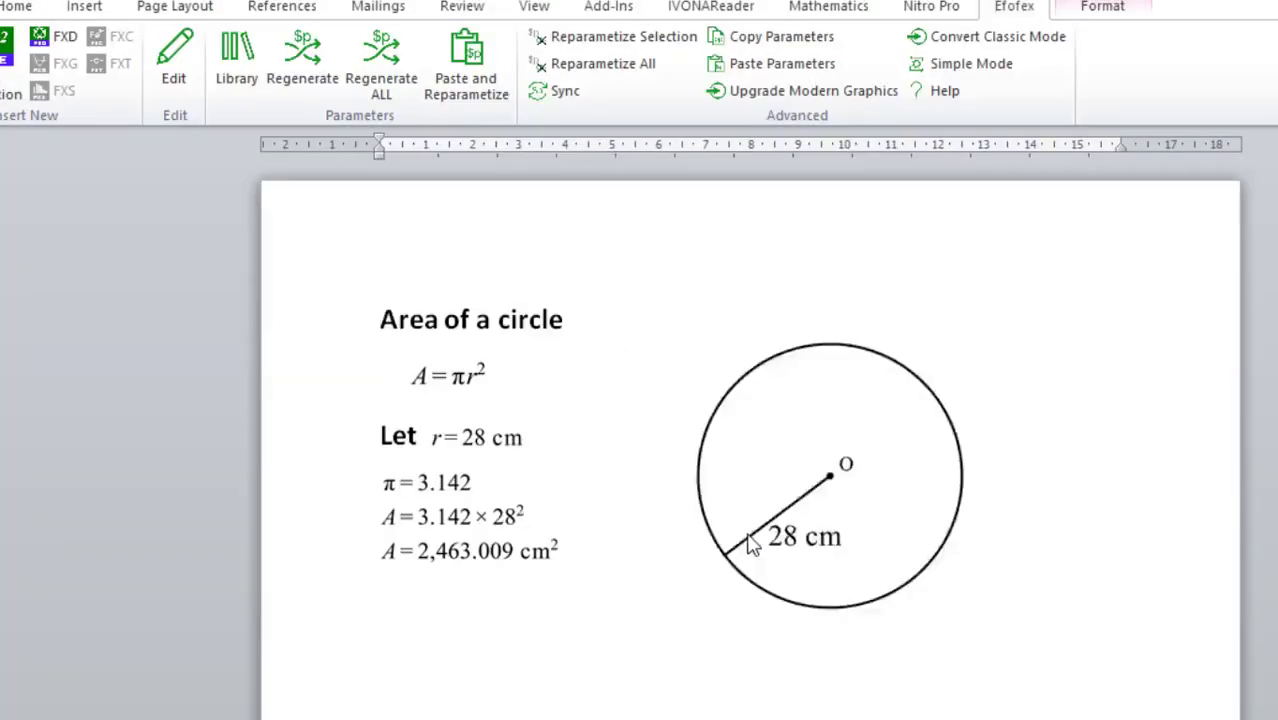
mouse_move(841, 527)
left_mouse_down()
mouse_move(847, 500)
mouse_move(855, 508)
left_mouse_up()
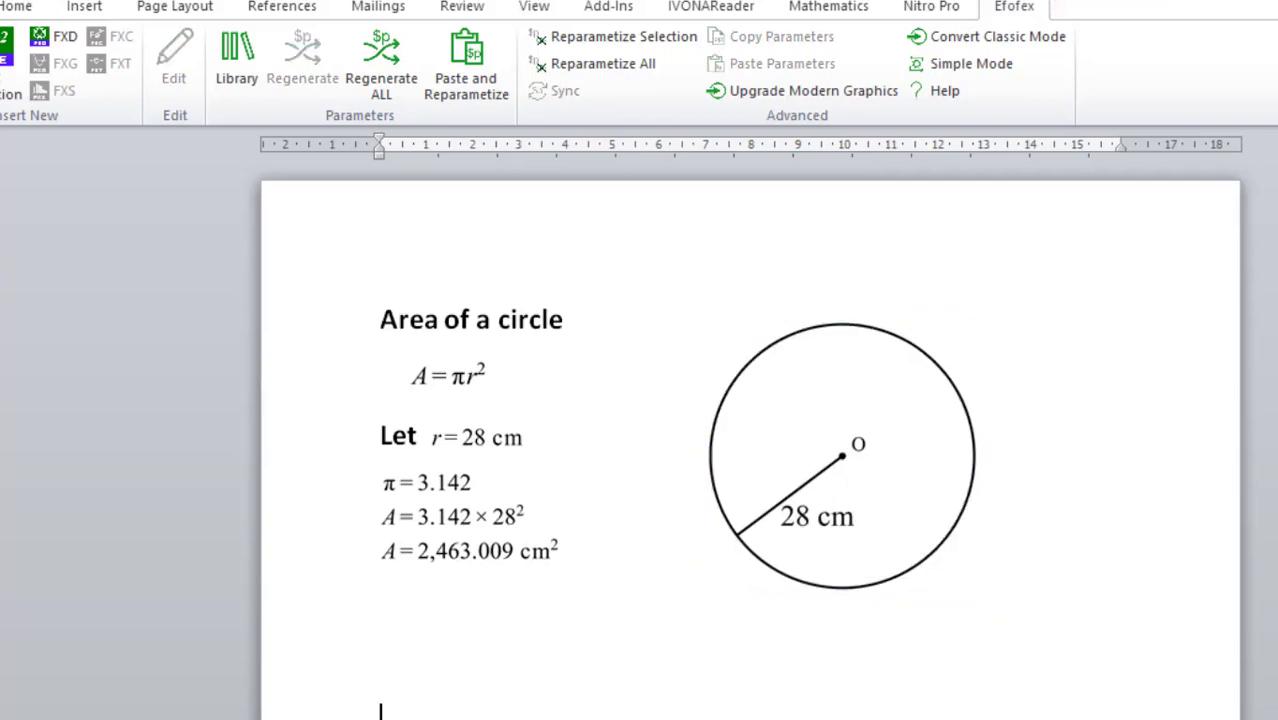
Step: Regenerate the radius equation's parameters twice to update the linked area calculations and the circle's radius label
left_click(474, 436)
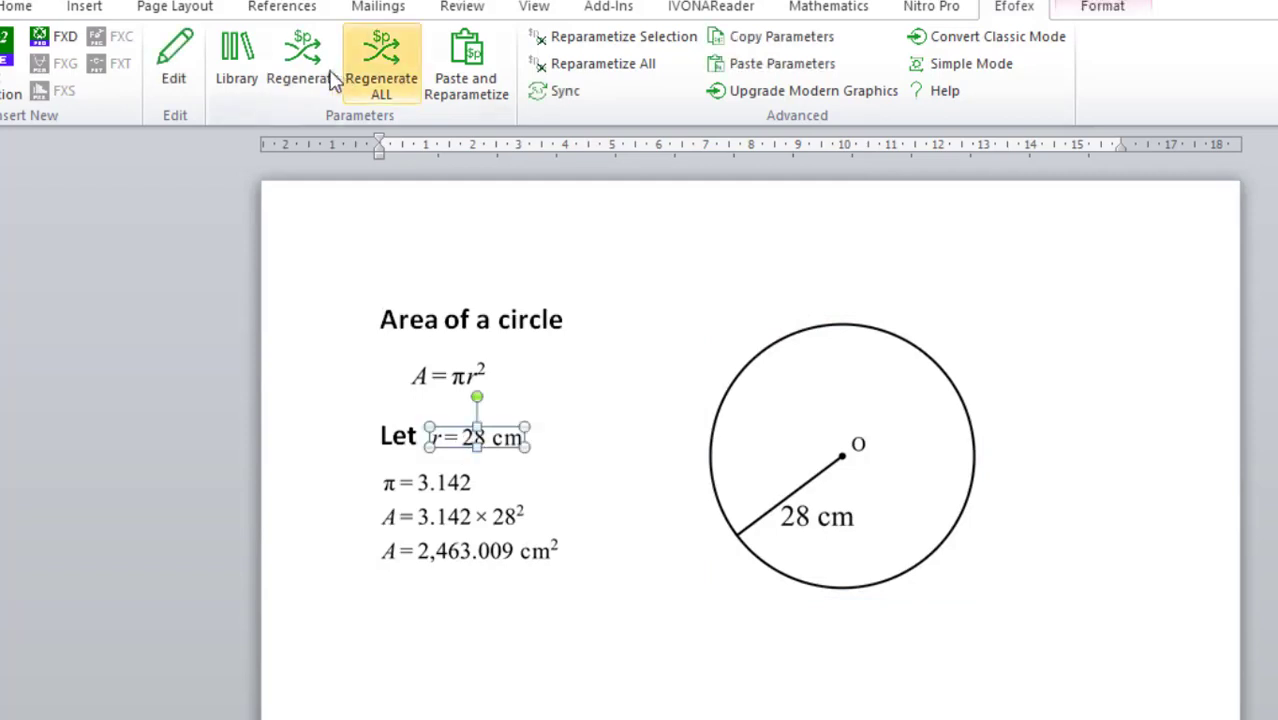
left_click(318, 82)
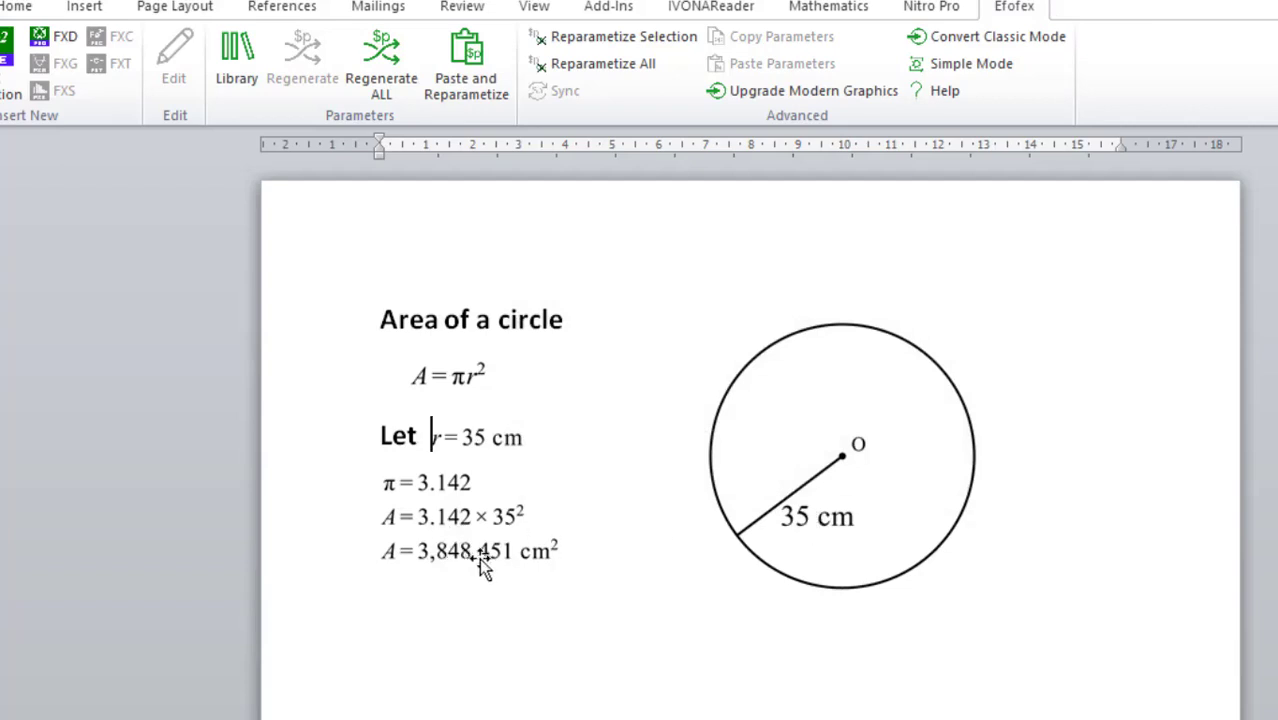
left_click(479, 440)
left_click(305, 65)
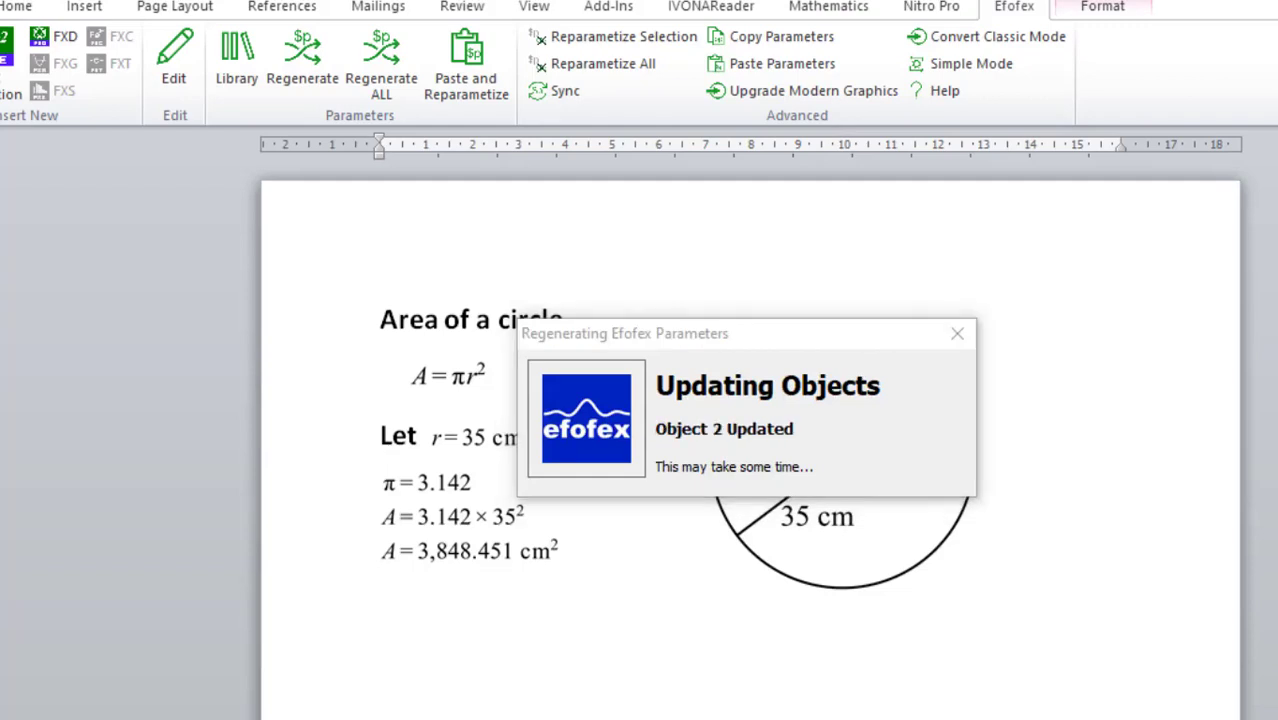
left_click(430, 437)
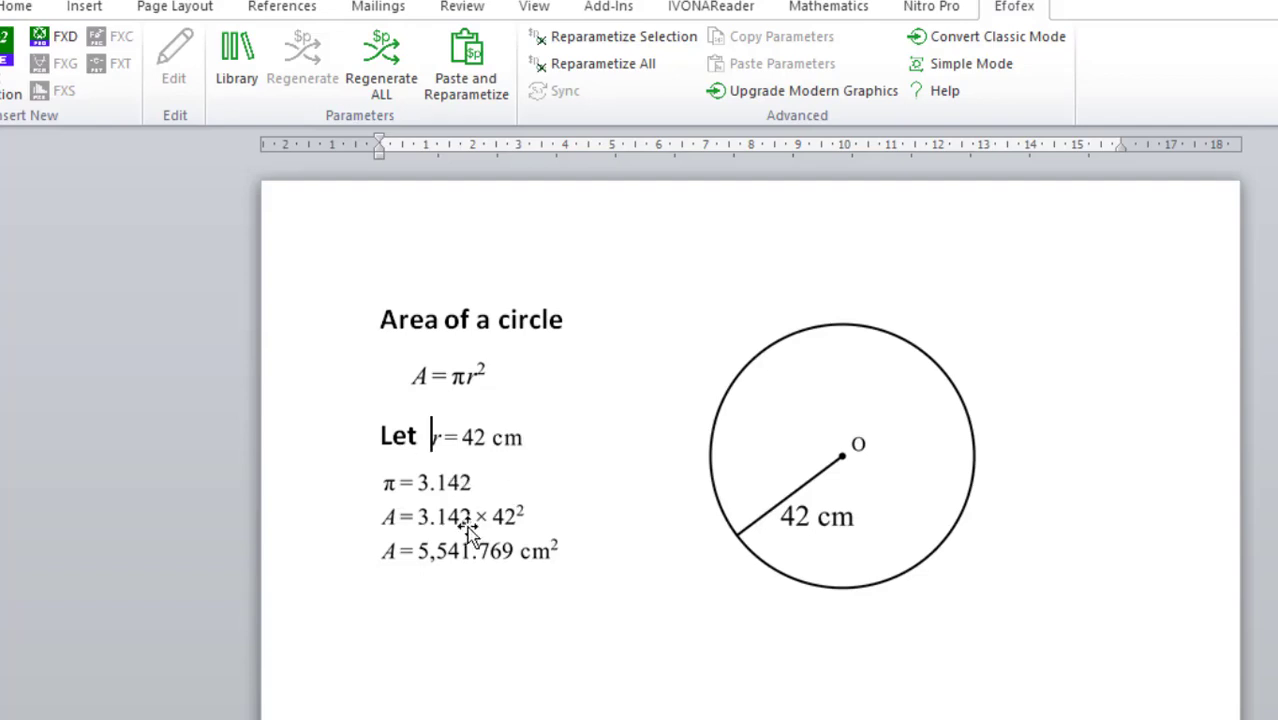
Step: Redefine the radius equation's dynamic parameter as $r=sequence(3,20,2) and update the equation in the Word document
left_click(473, 446)
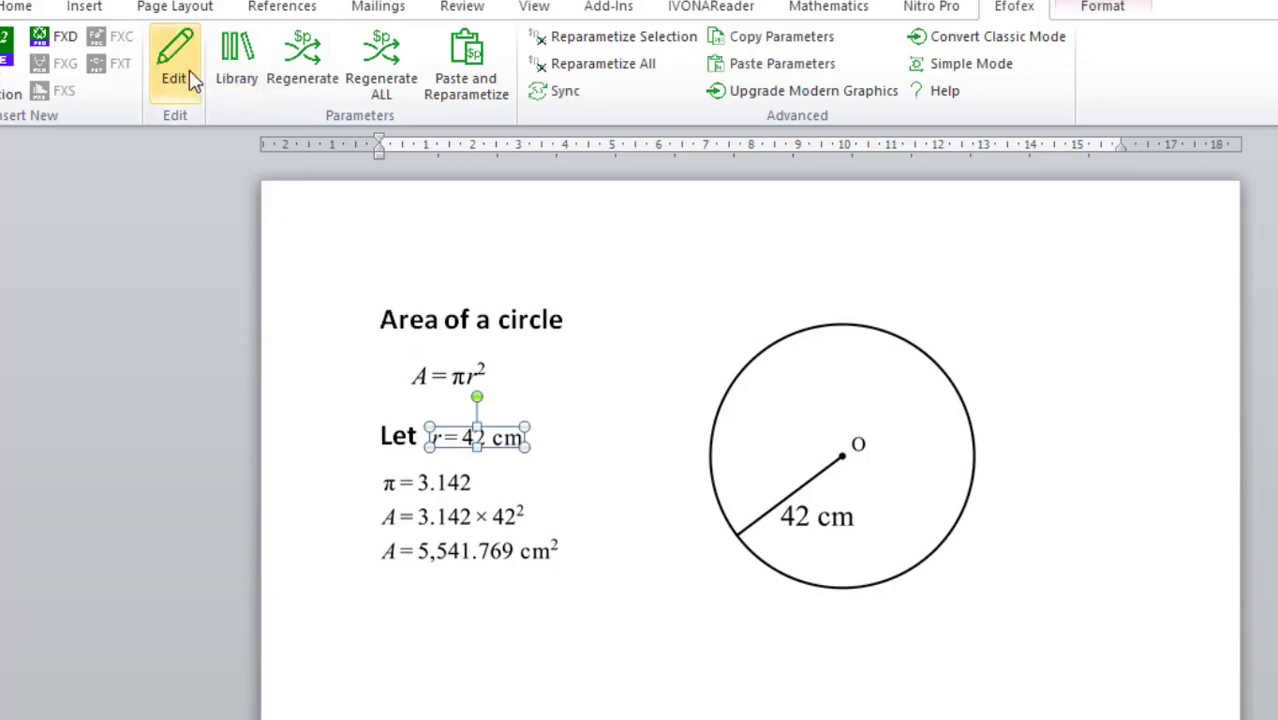
left_click(190, 77)
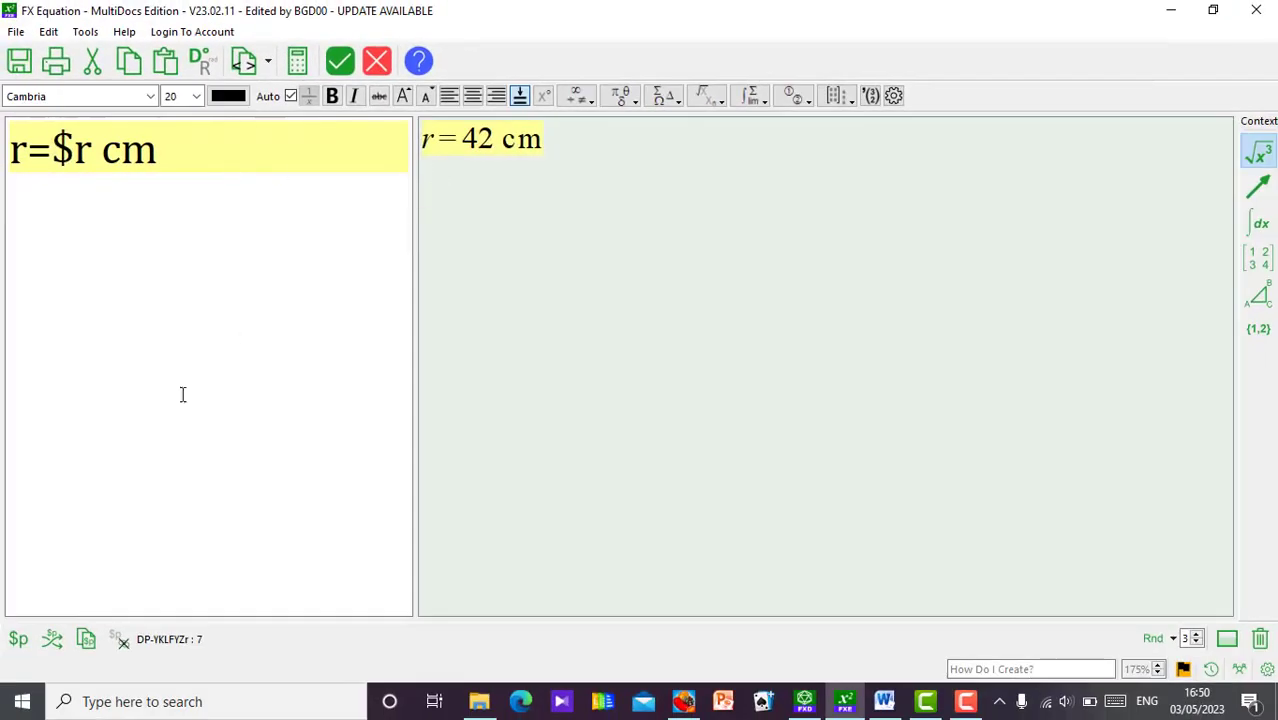
left_click(20, 640)
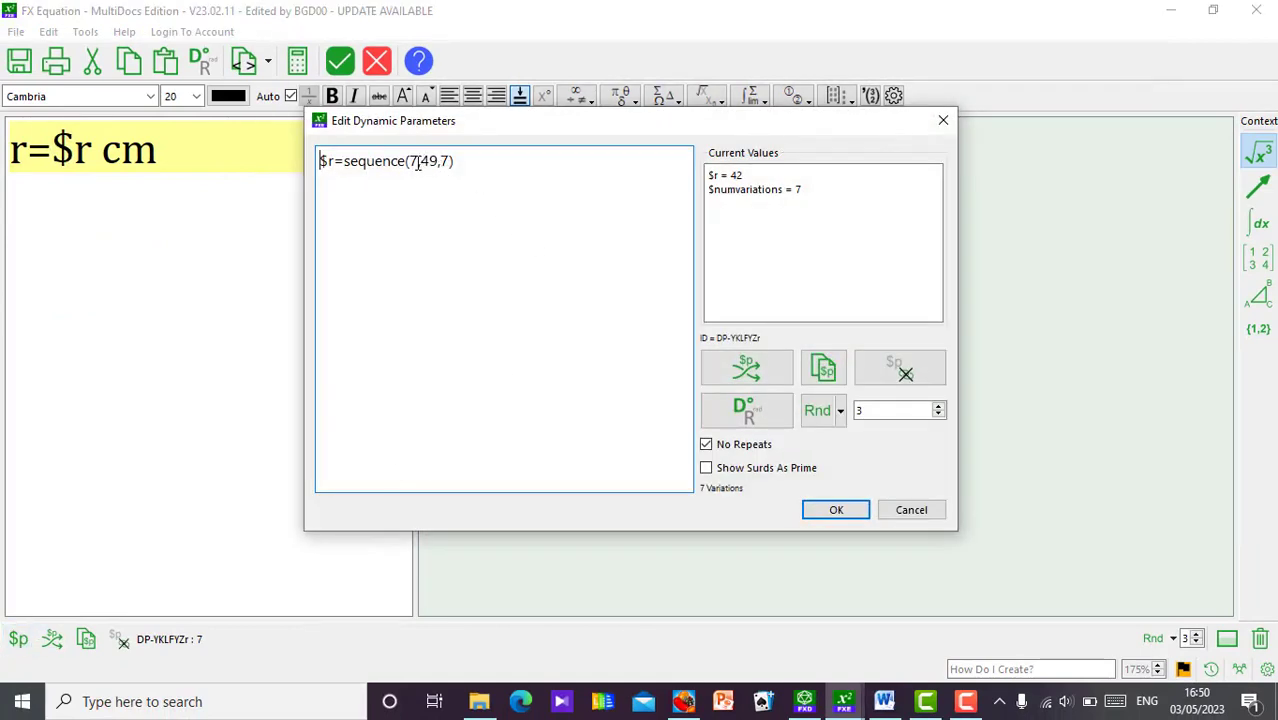
key("BackSpace")
key("BackSpace")
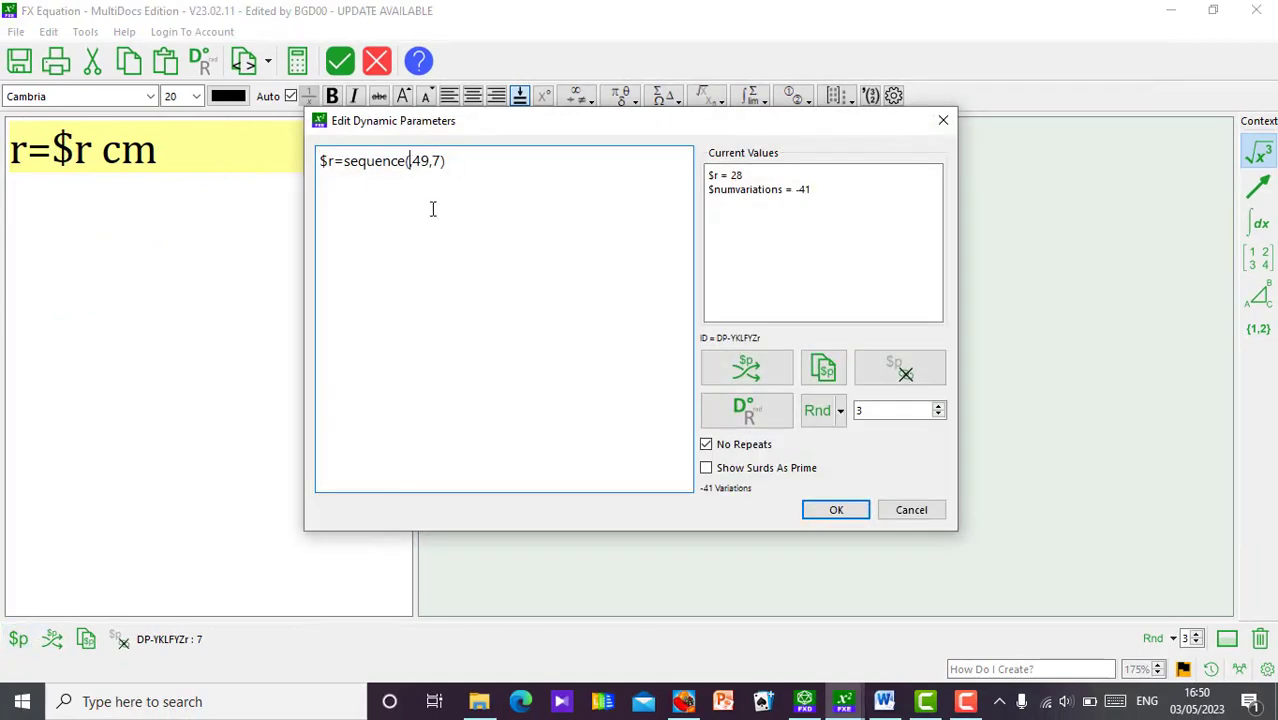
type("3")
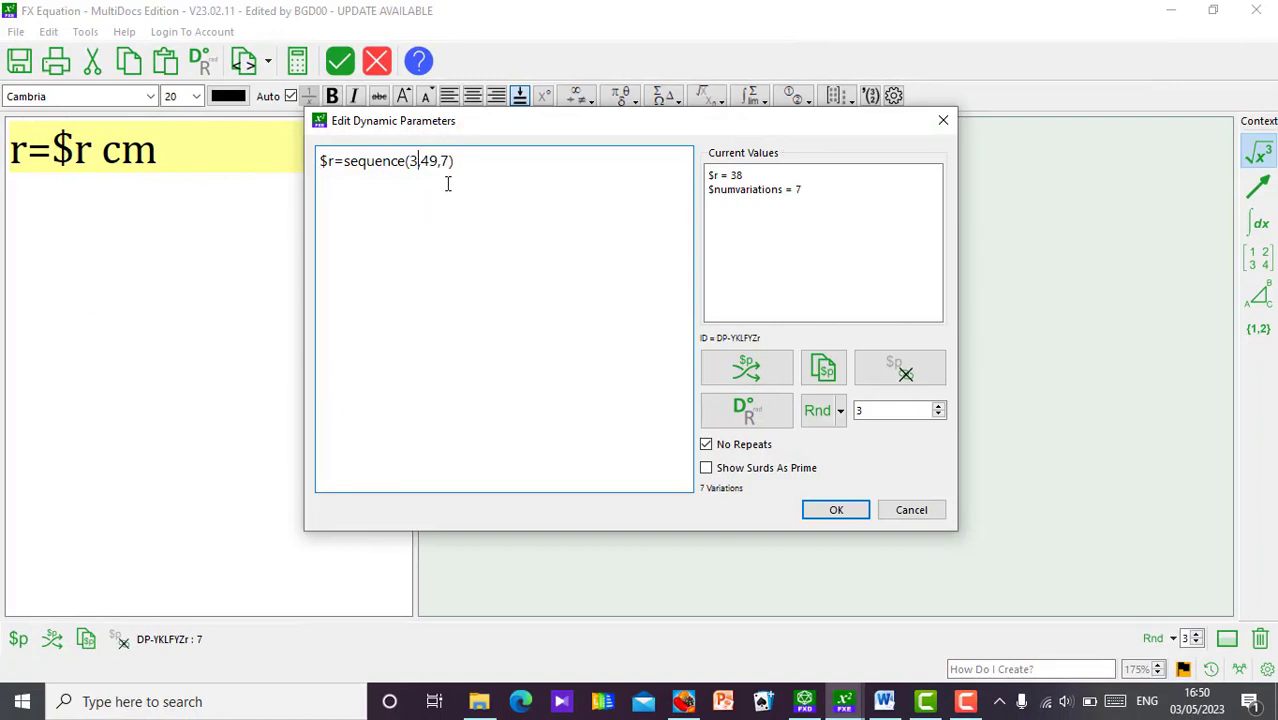
left_click(437, 184)
key("BackSpace")
key("BackSpace")
type("20")
key("BackSpace")
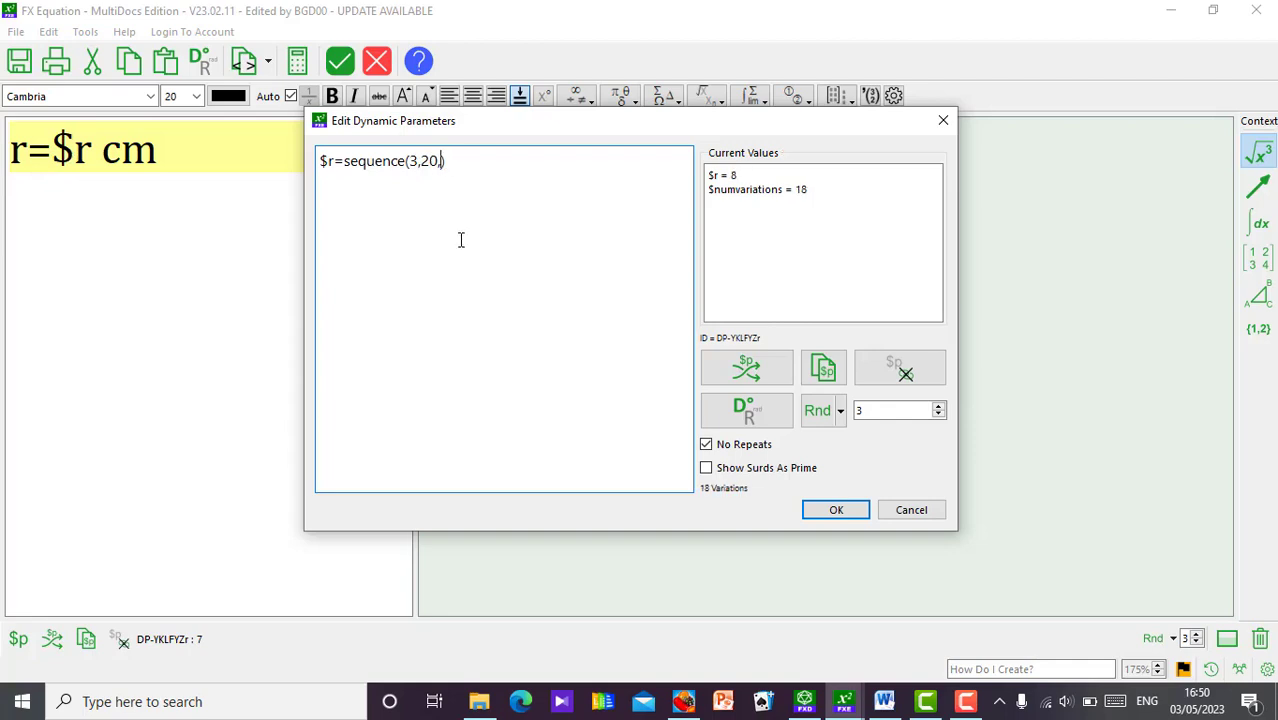
type("2")
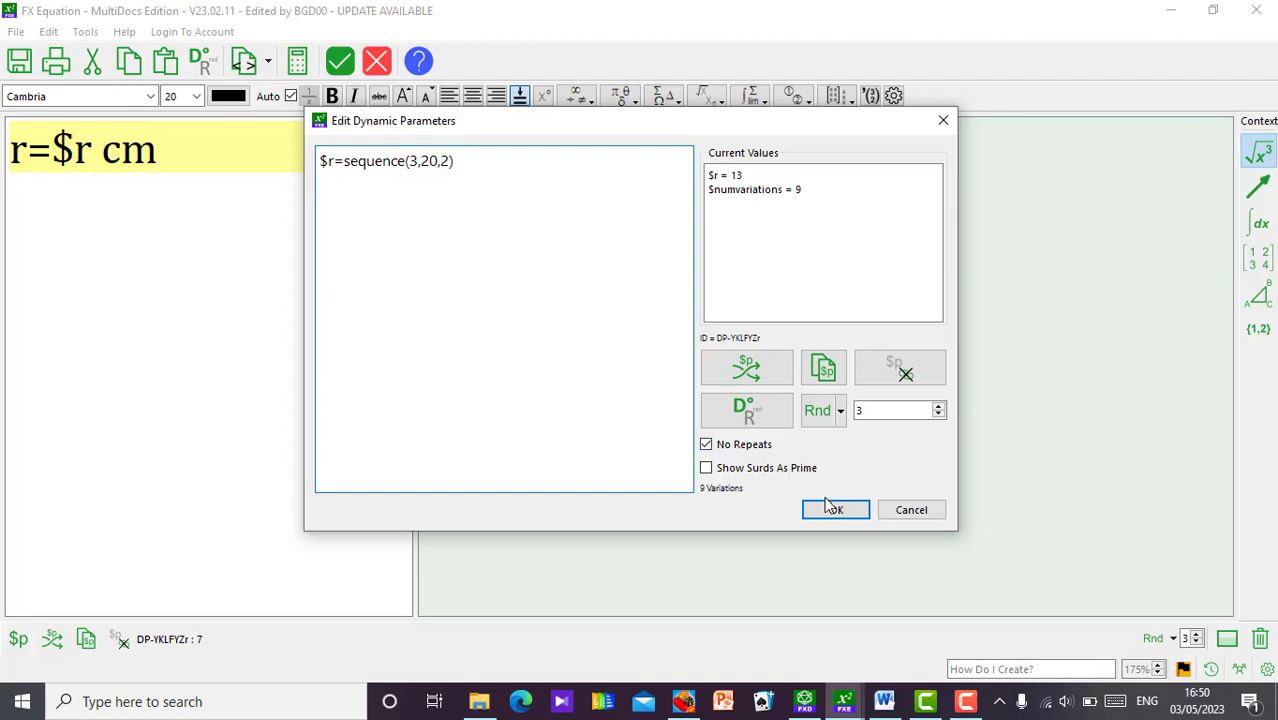
left_click(831, 509)
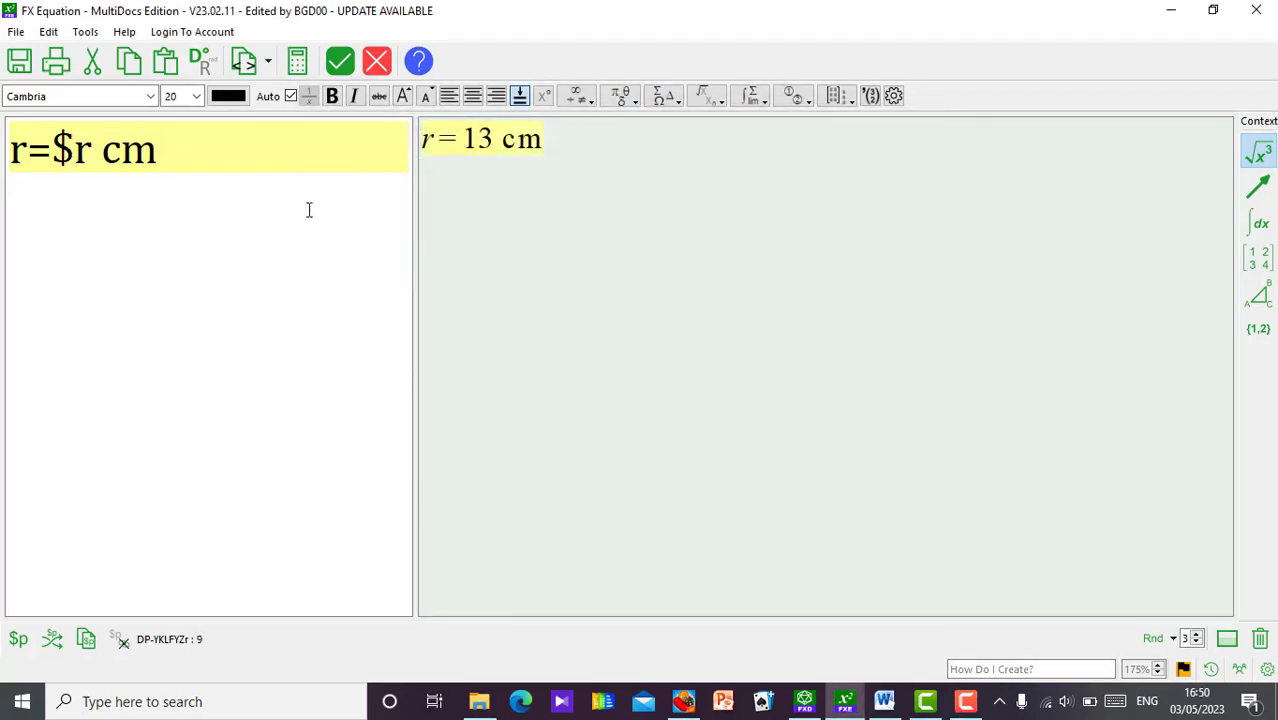
left_click(340, 61)
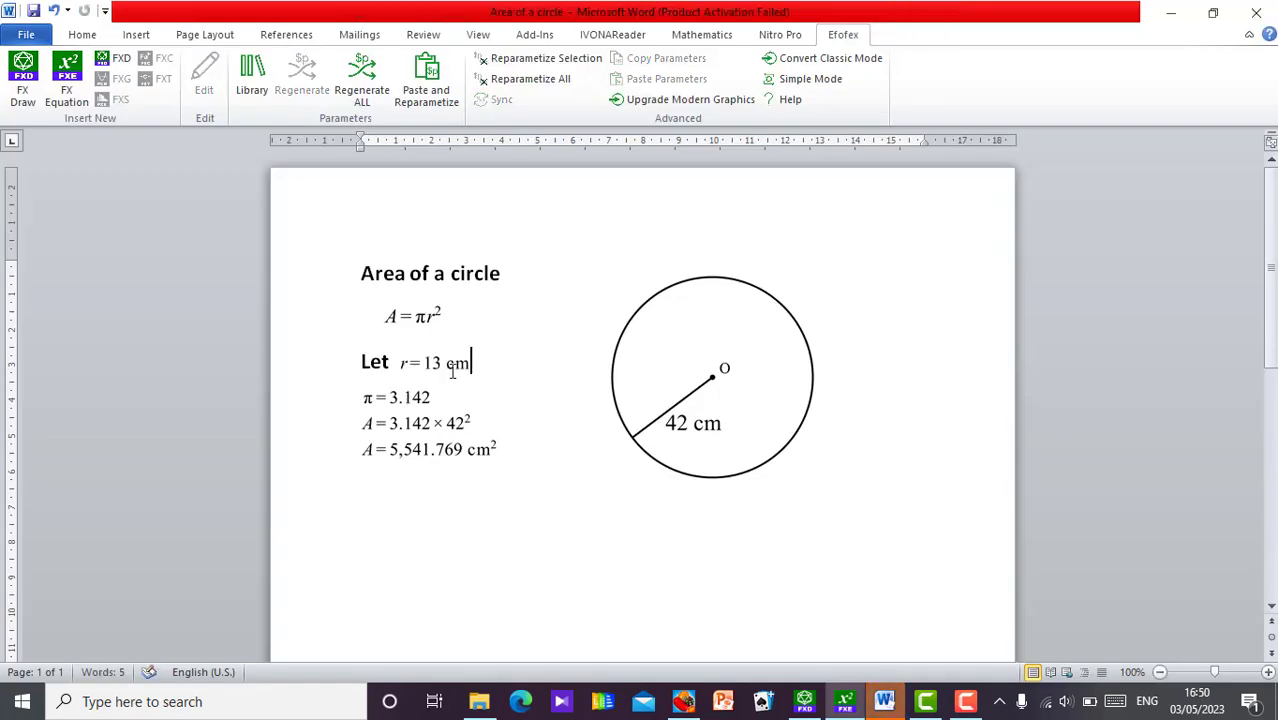
Step: Regenerate the radius equation's parameters twice from the redefined sequence to synchronise the calculations and diagram
left_click(589, 501)
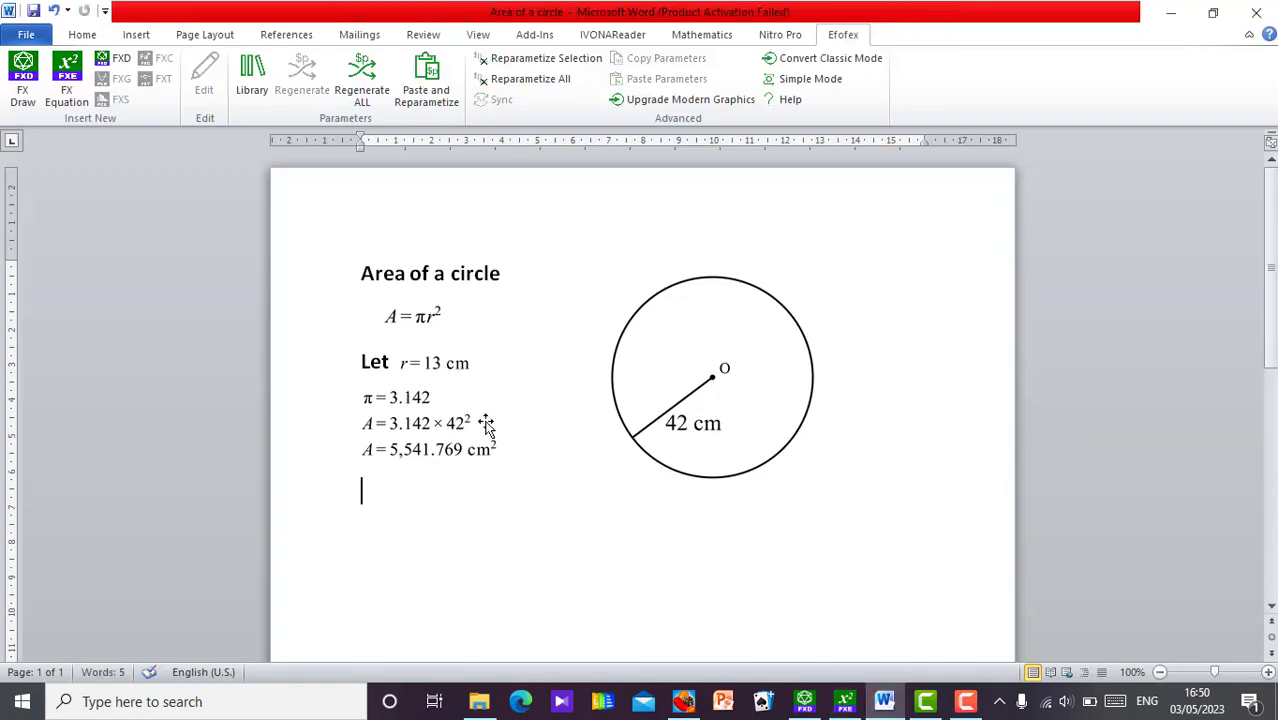
left_click(436, 368)
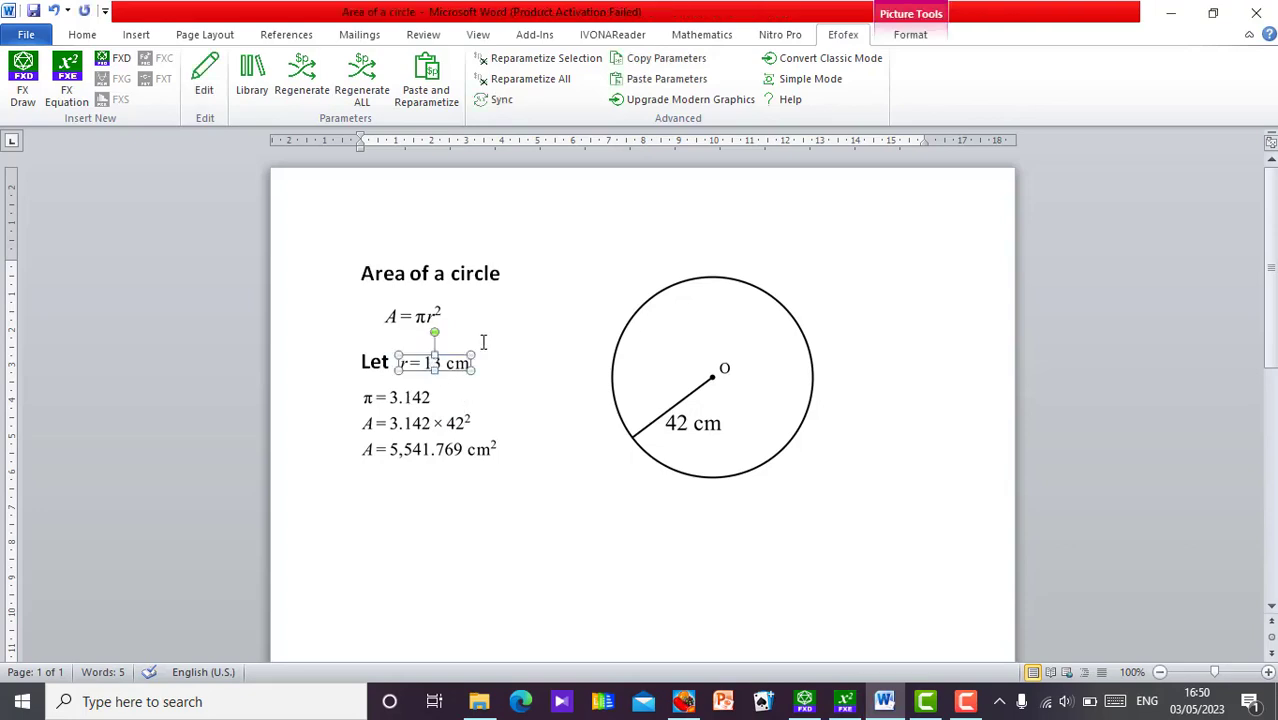
left_click(305, 92)
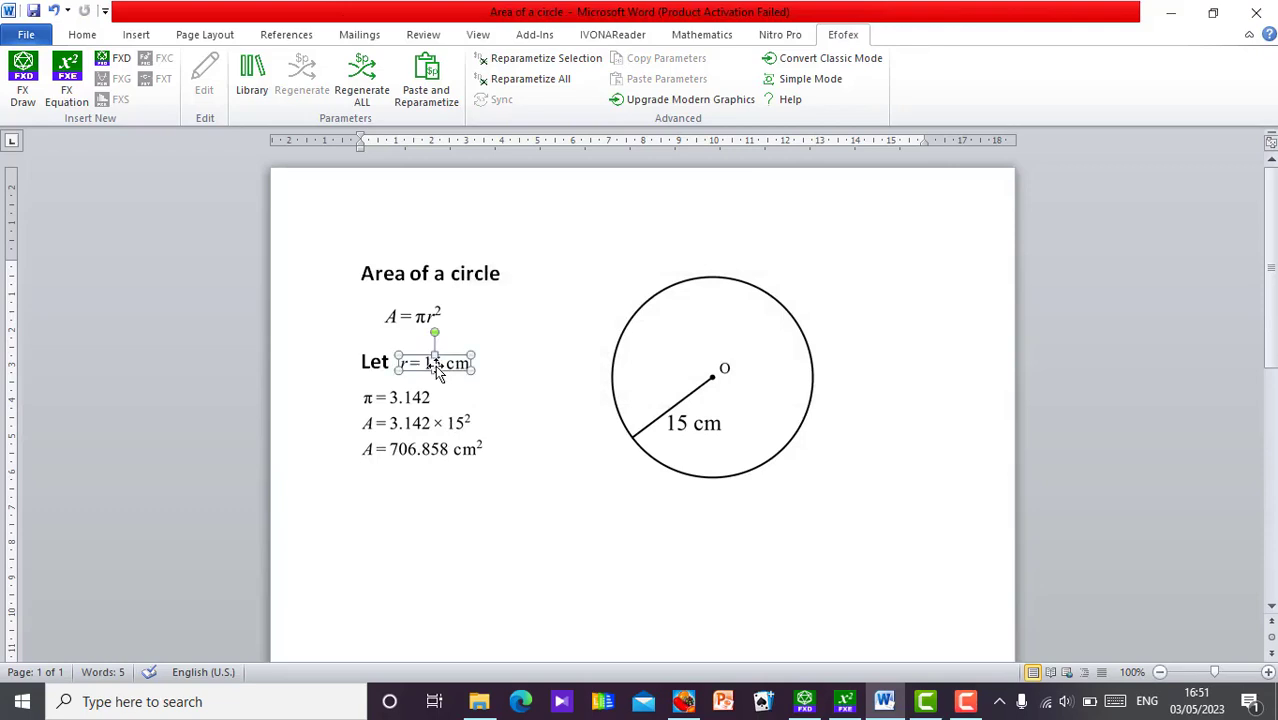
left_click(300, 98)
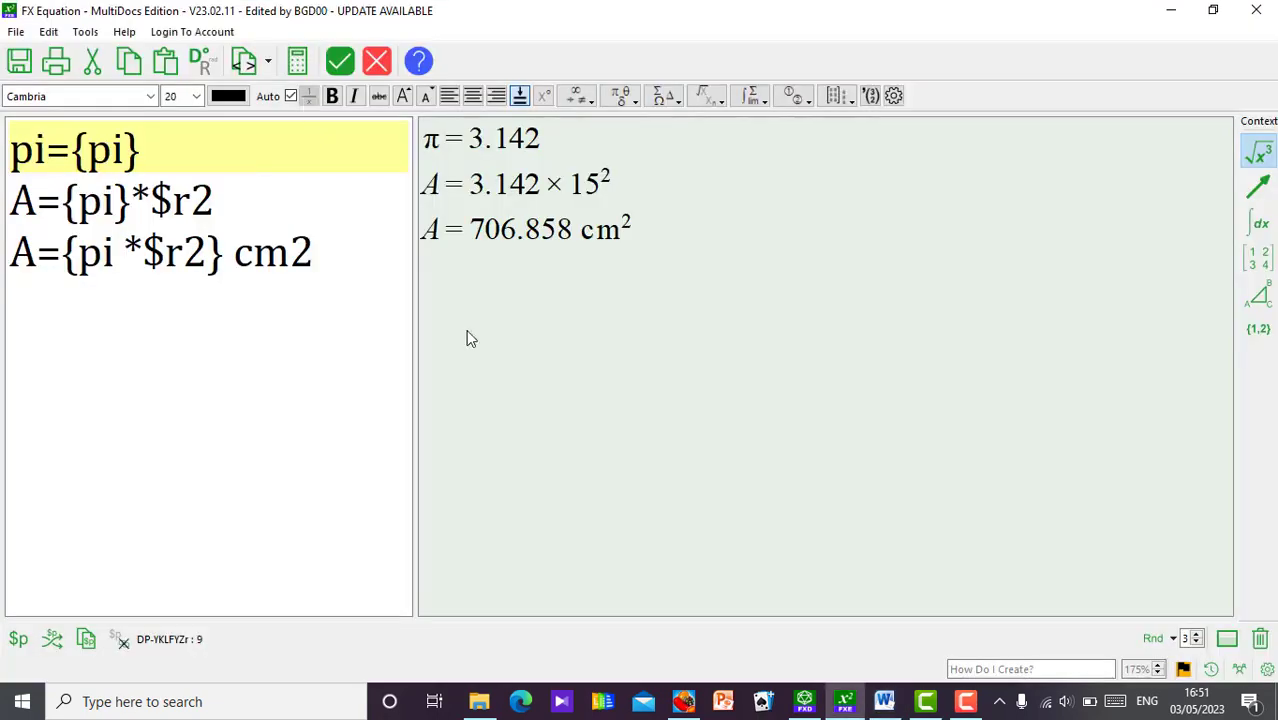